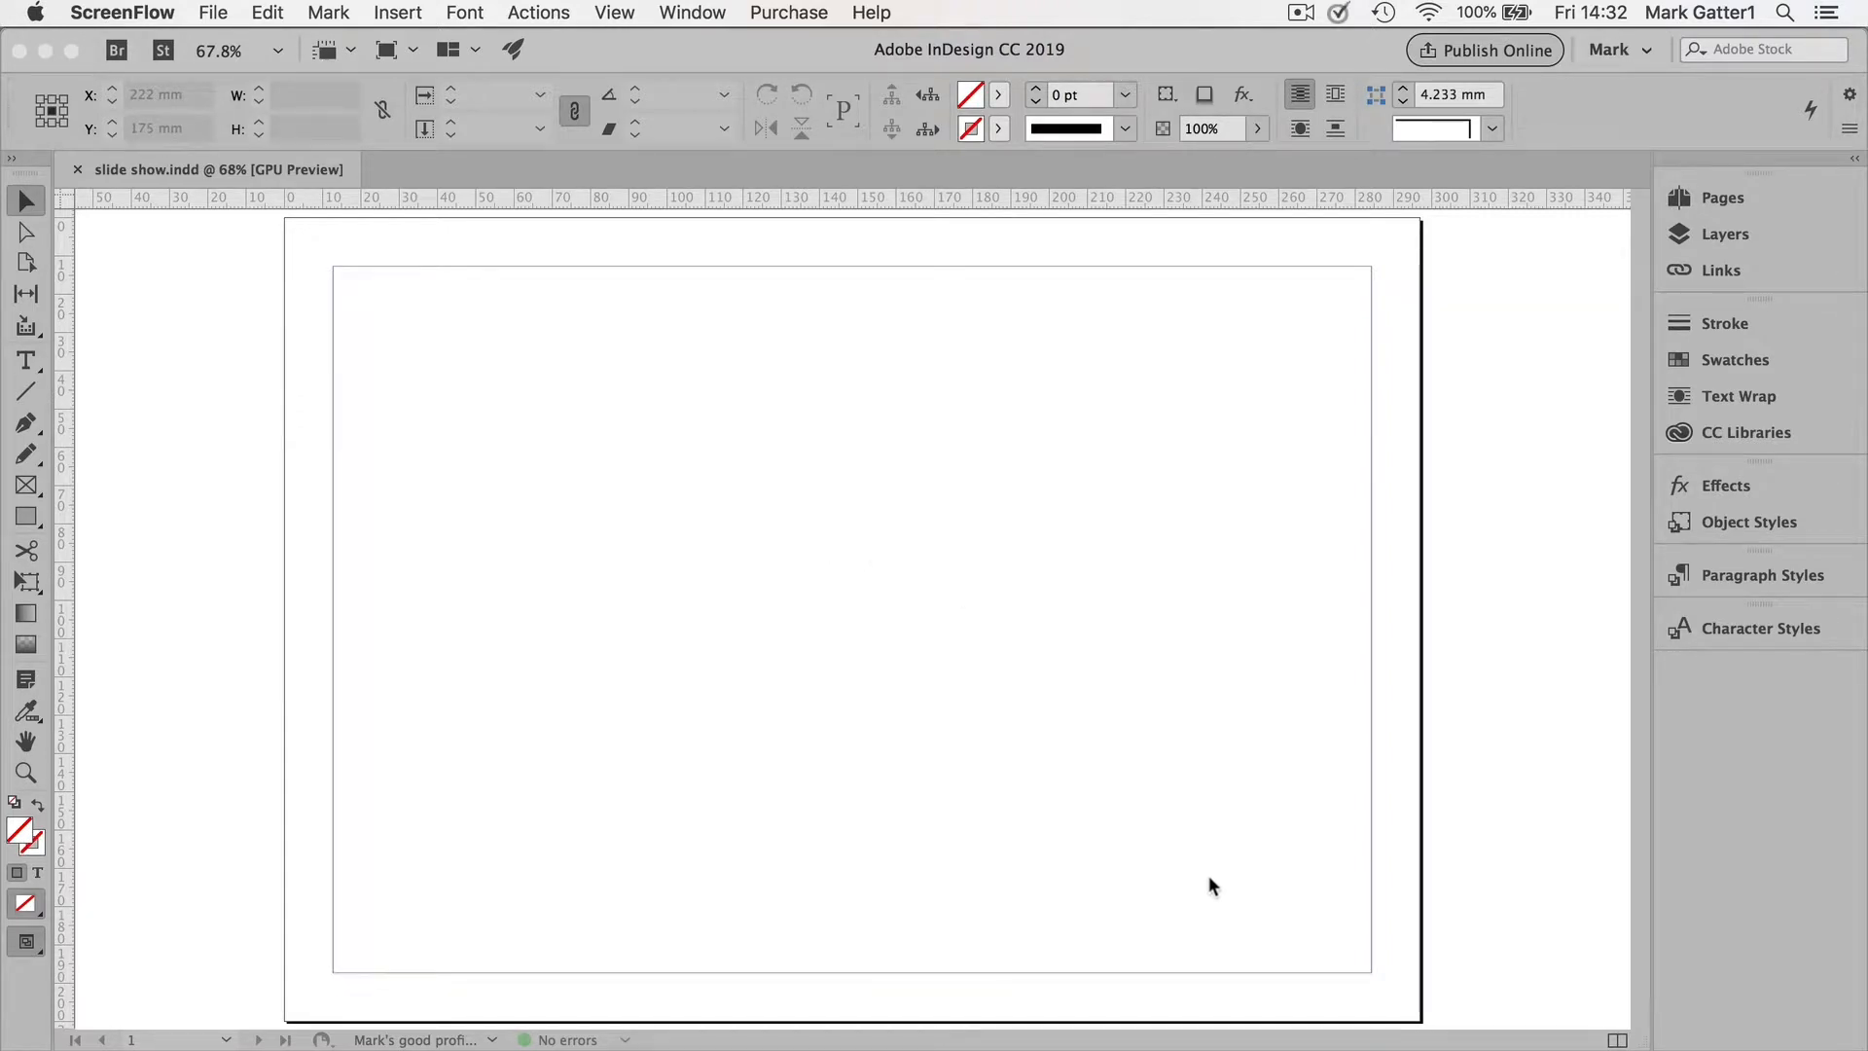
Step: Switch to Photoshop, select Layer 0 and turn on visibility of Layers 1, 2, 4 and 3
click(1298, 1050)
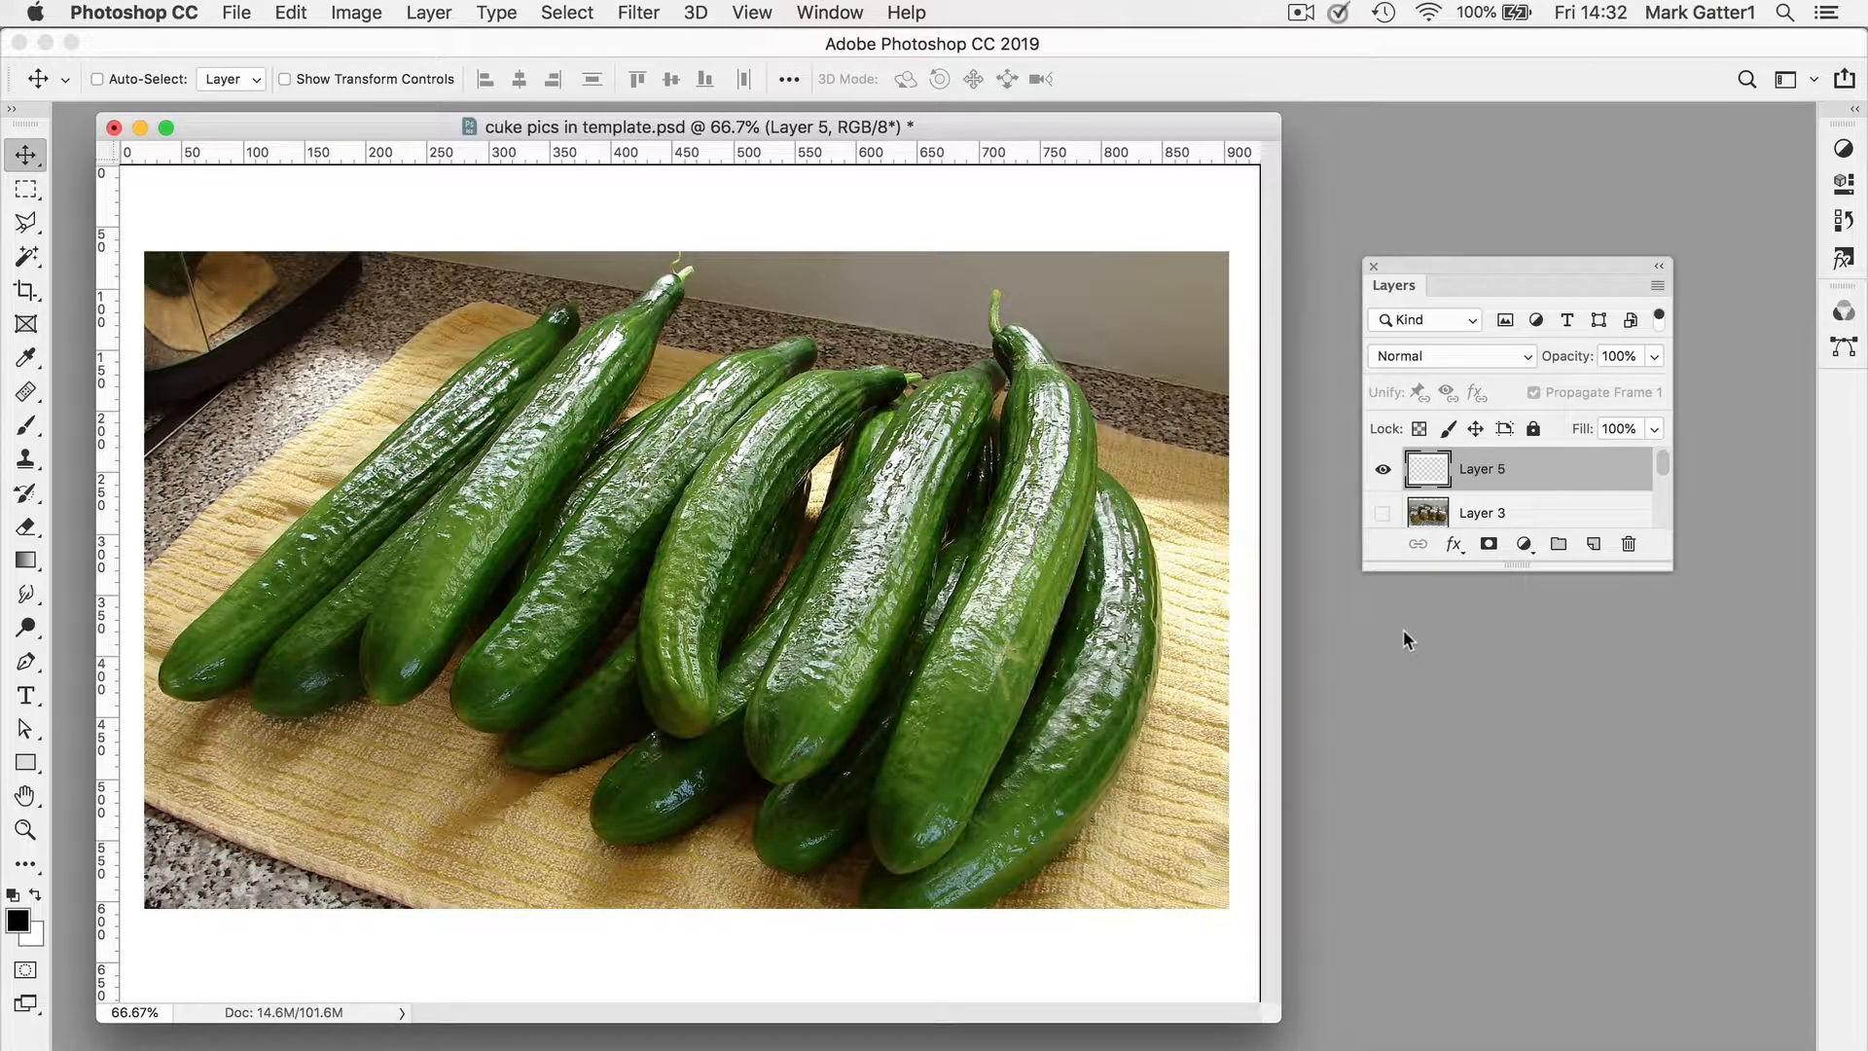
drag(1426, 570, 1446, 848)
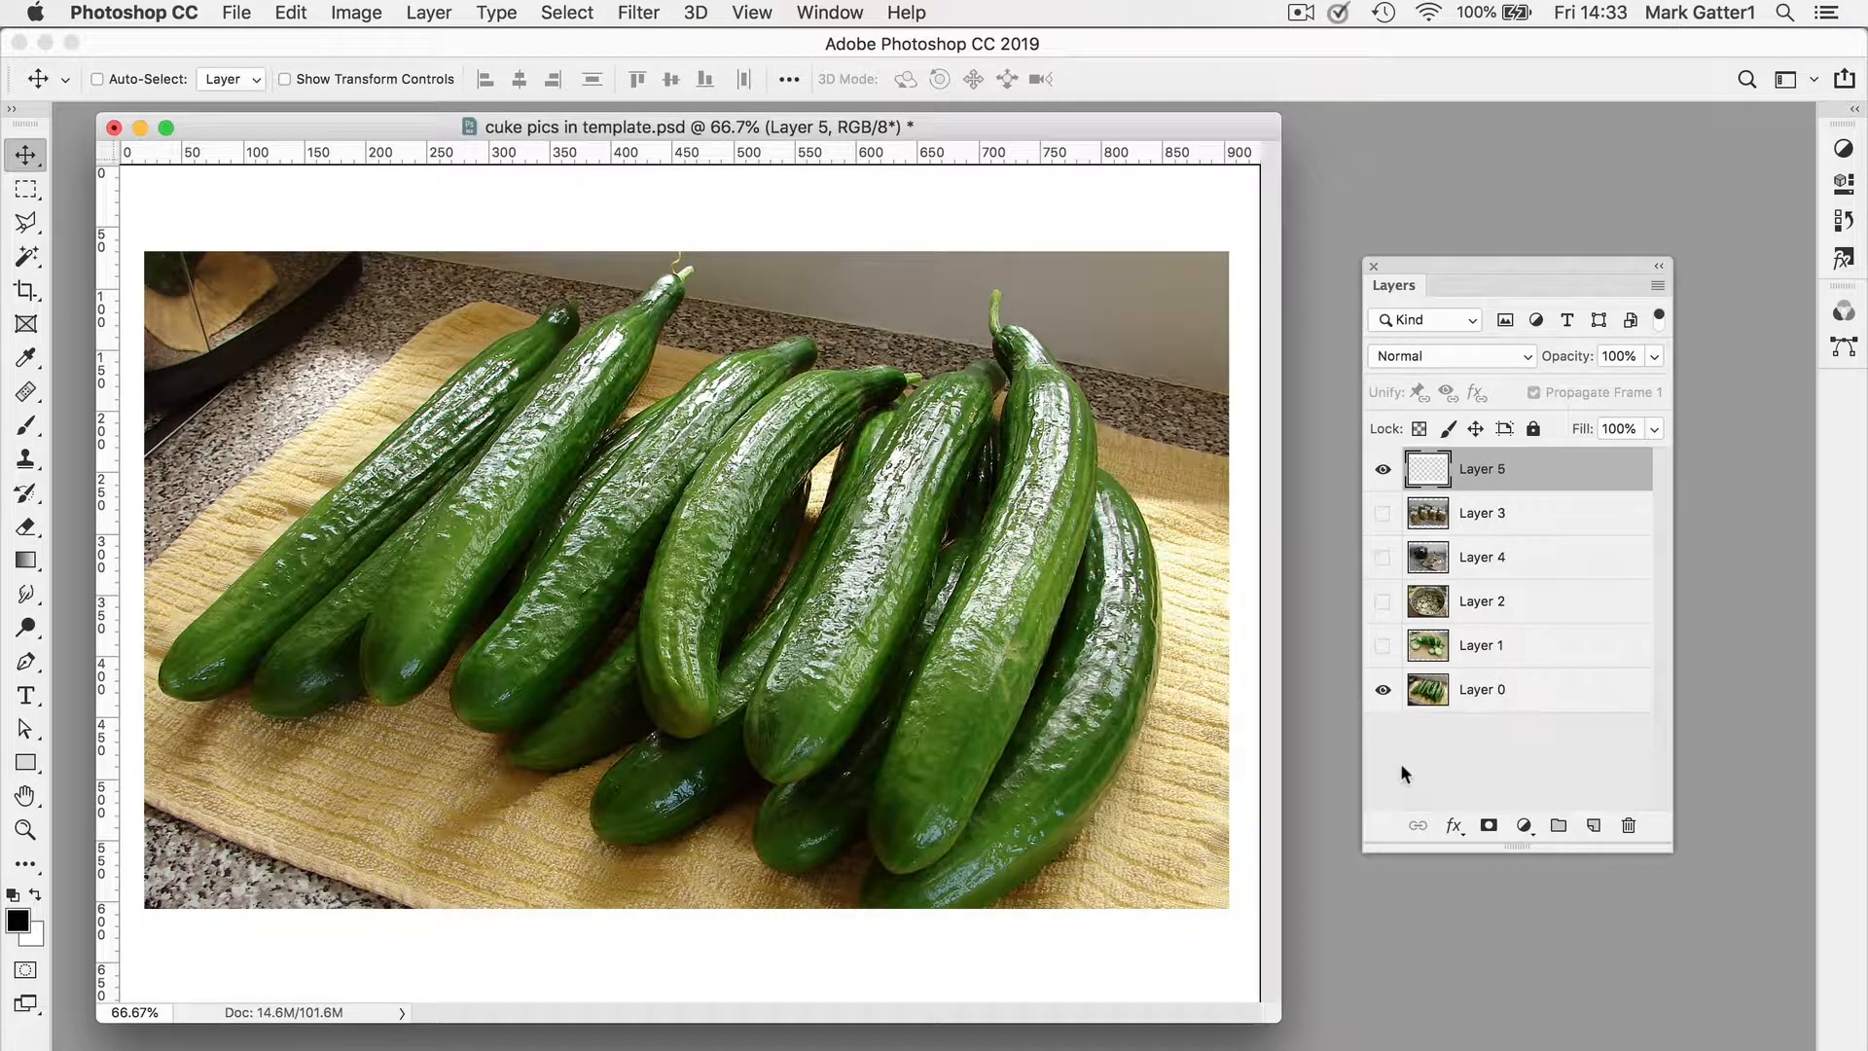
click(1519, 690)
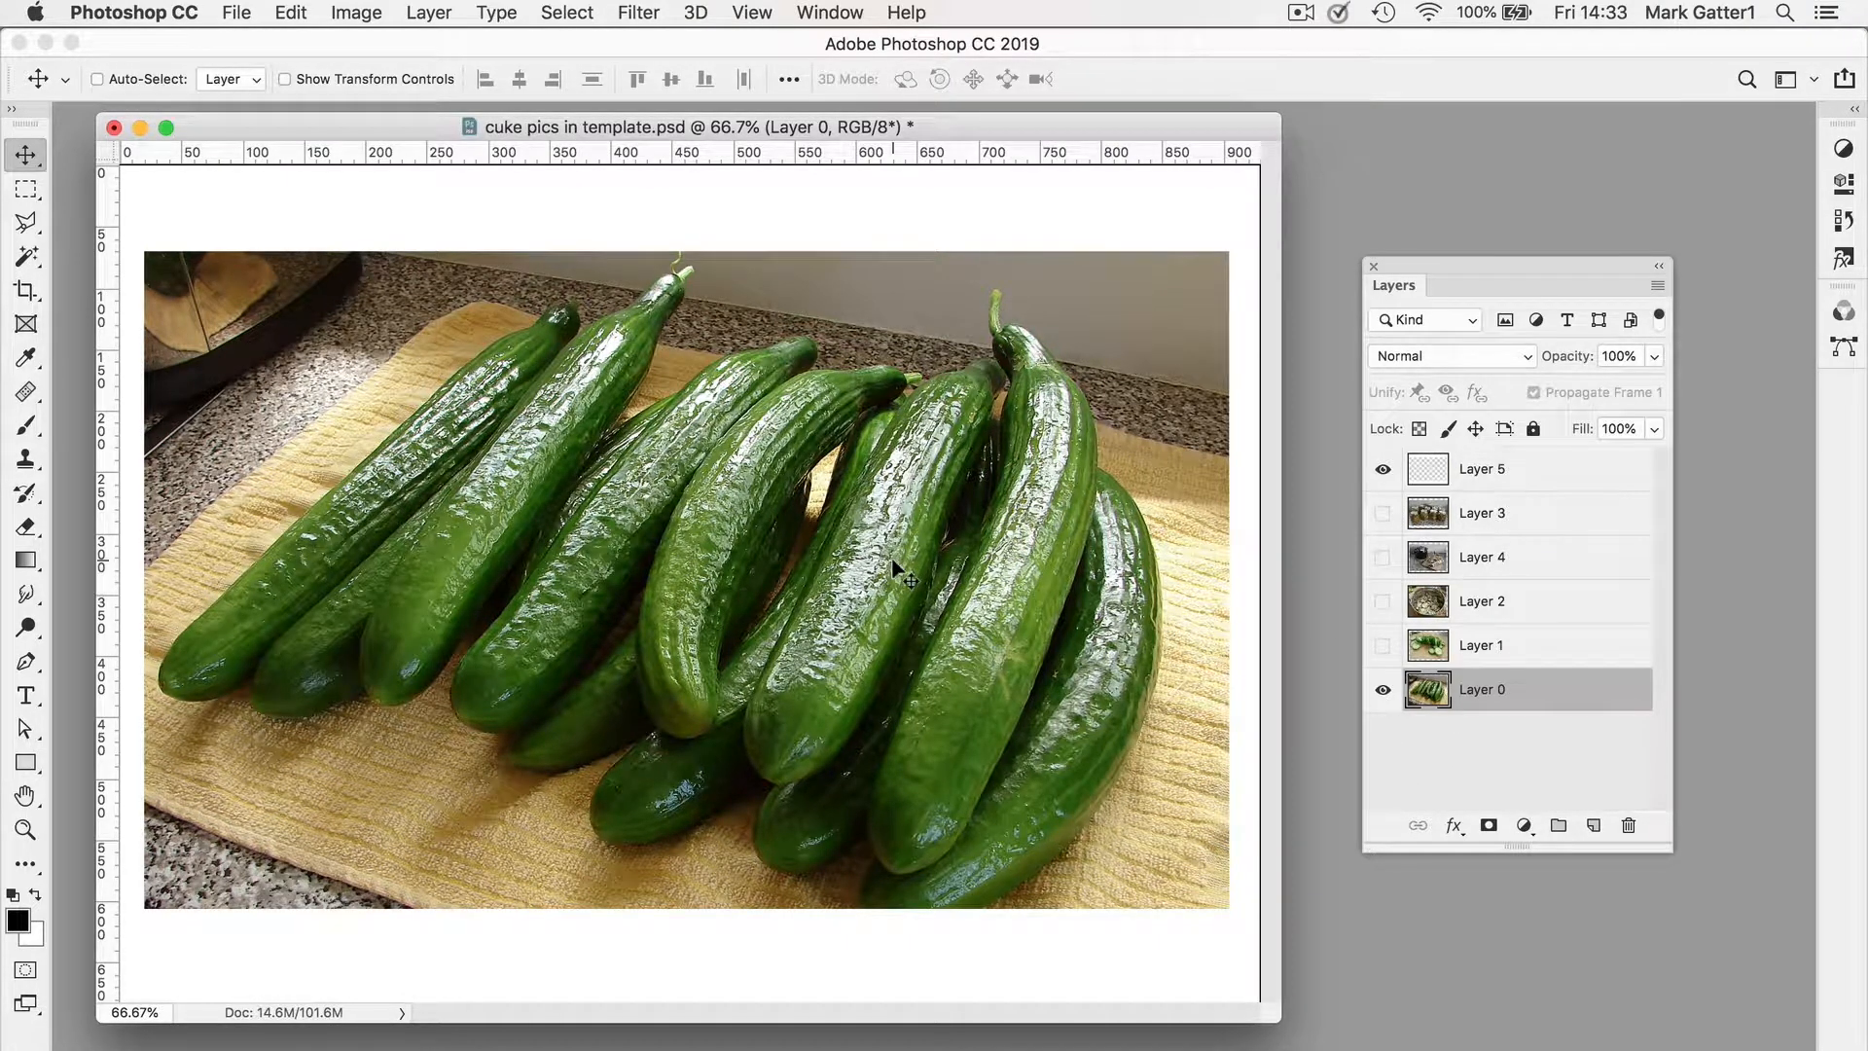
mouse_move(854, 546)
mouse_down()
mouse_move(858, 526)
mouse_move(827, 533)
mouse_move(835, 564)
mouse_move(857, 559)
mouse_up()
key(super+z)
click(1382, 646)
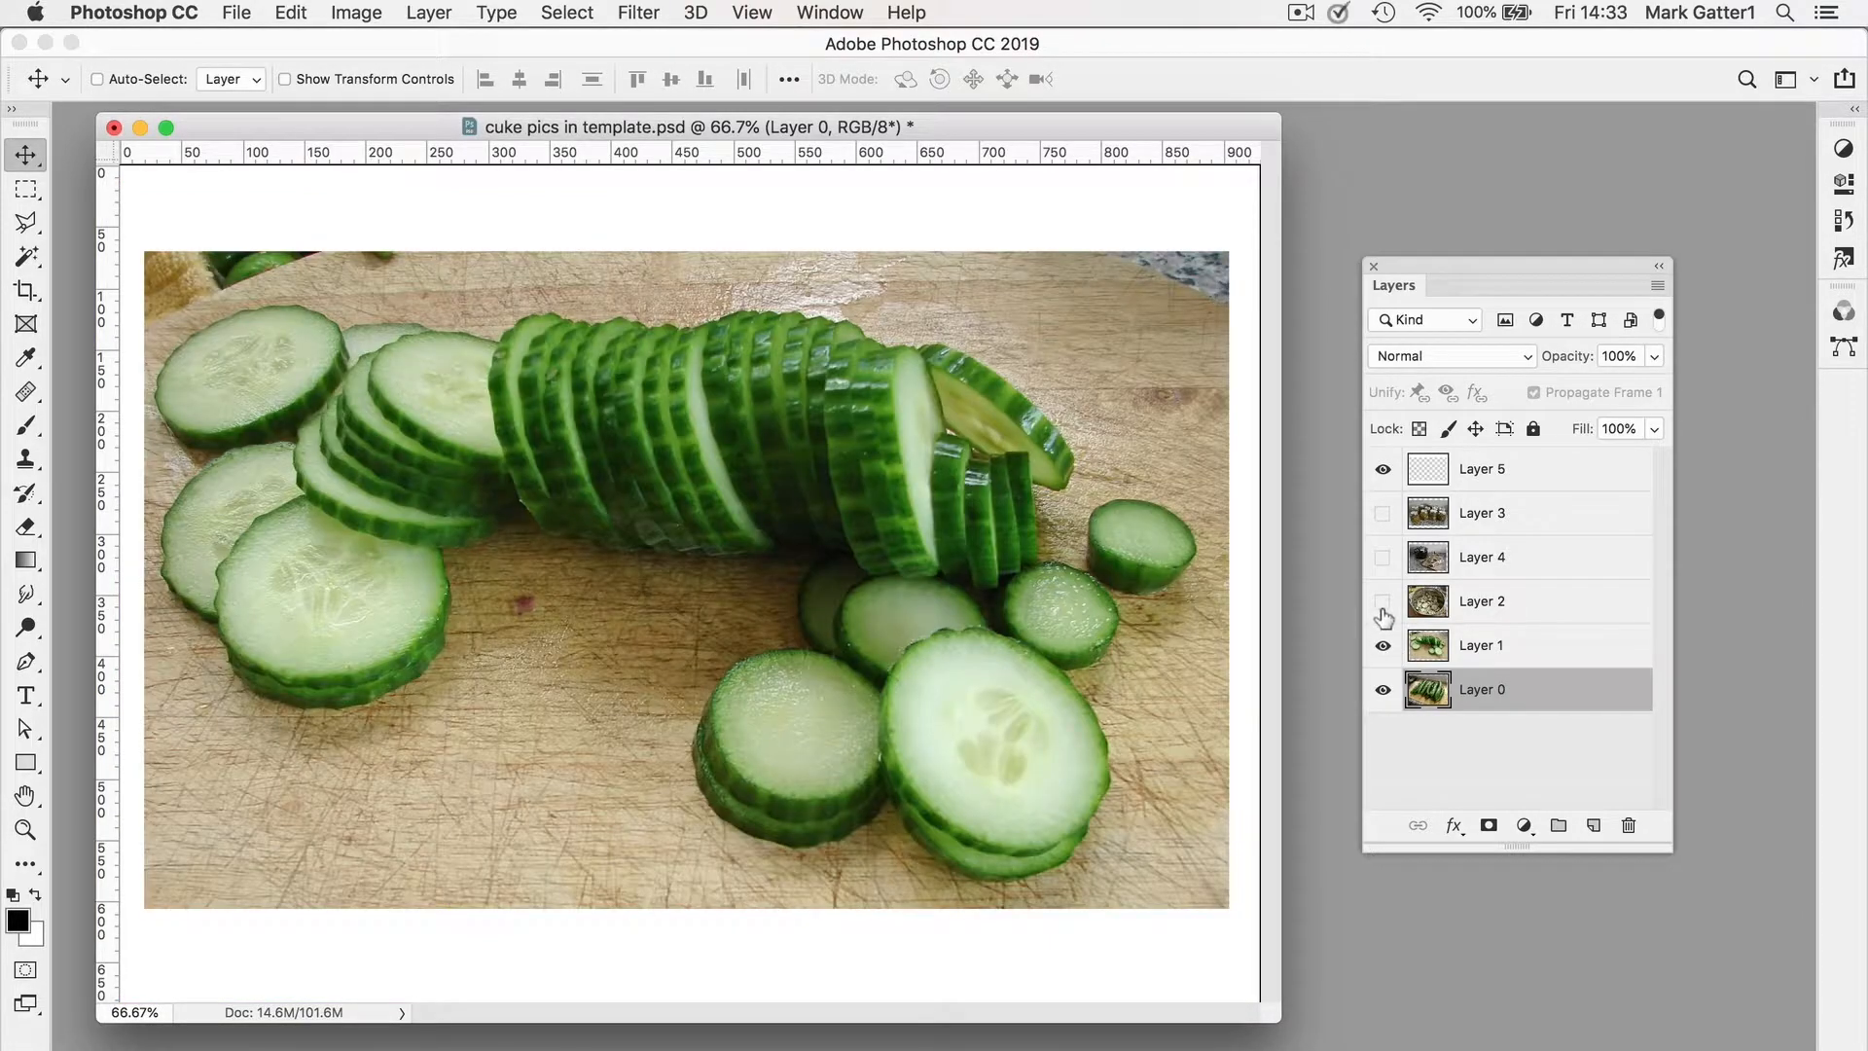
click(1382, 603)
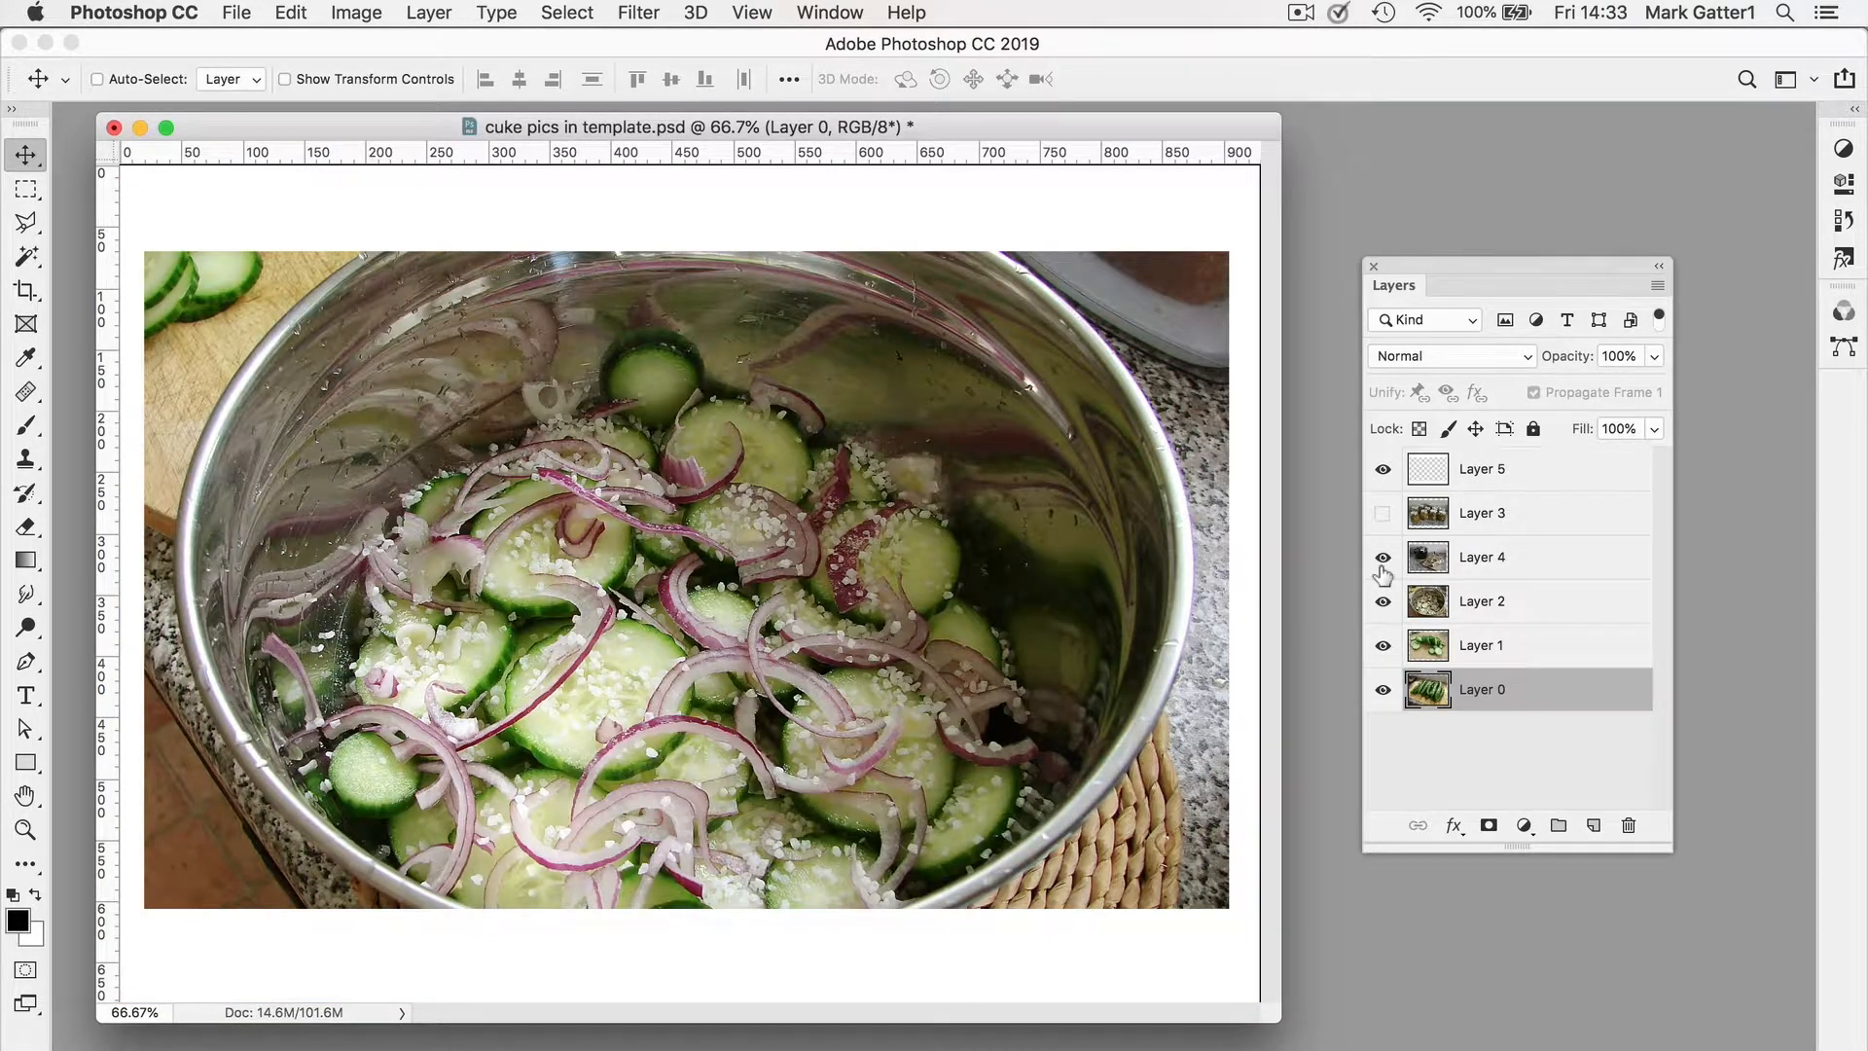
click(1382, 560)
click(1382, 516)
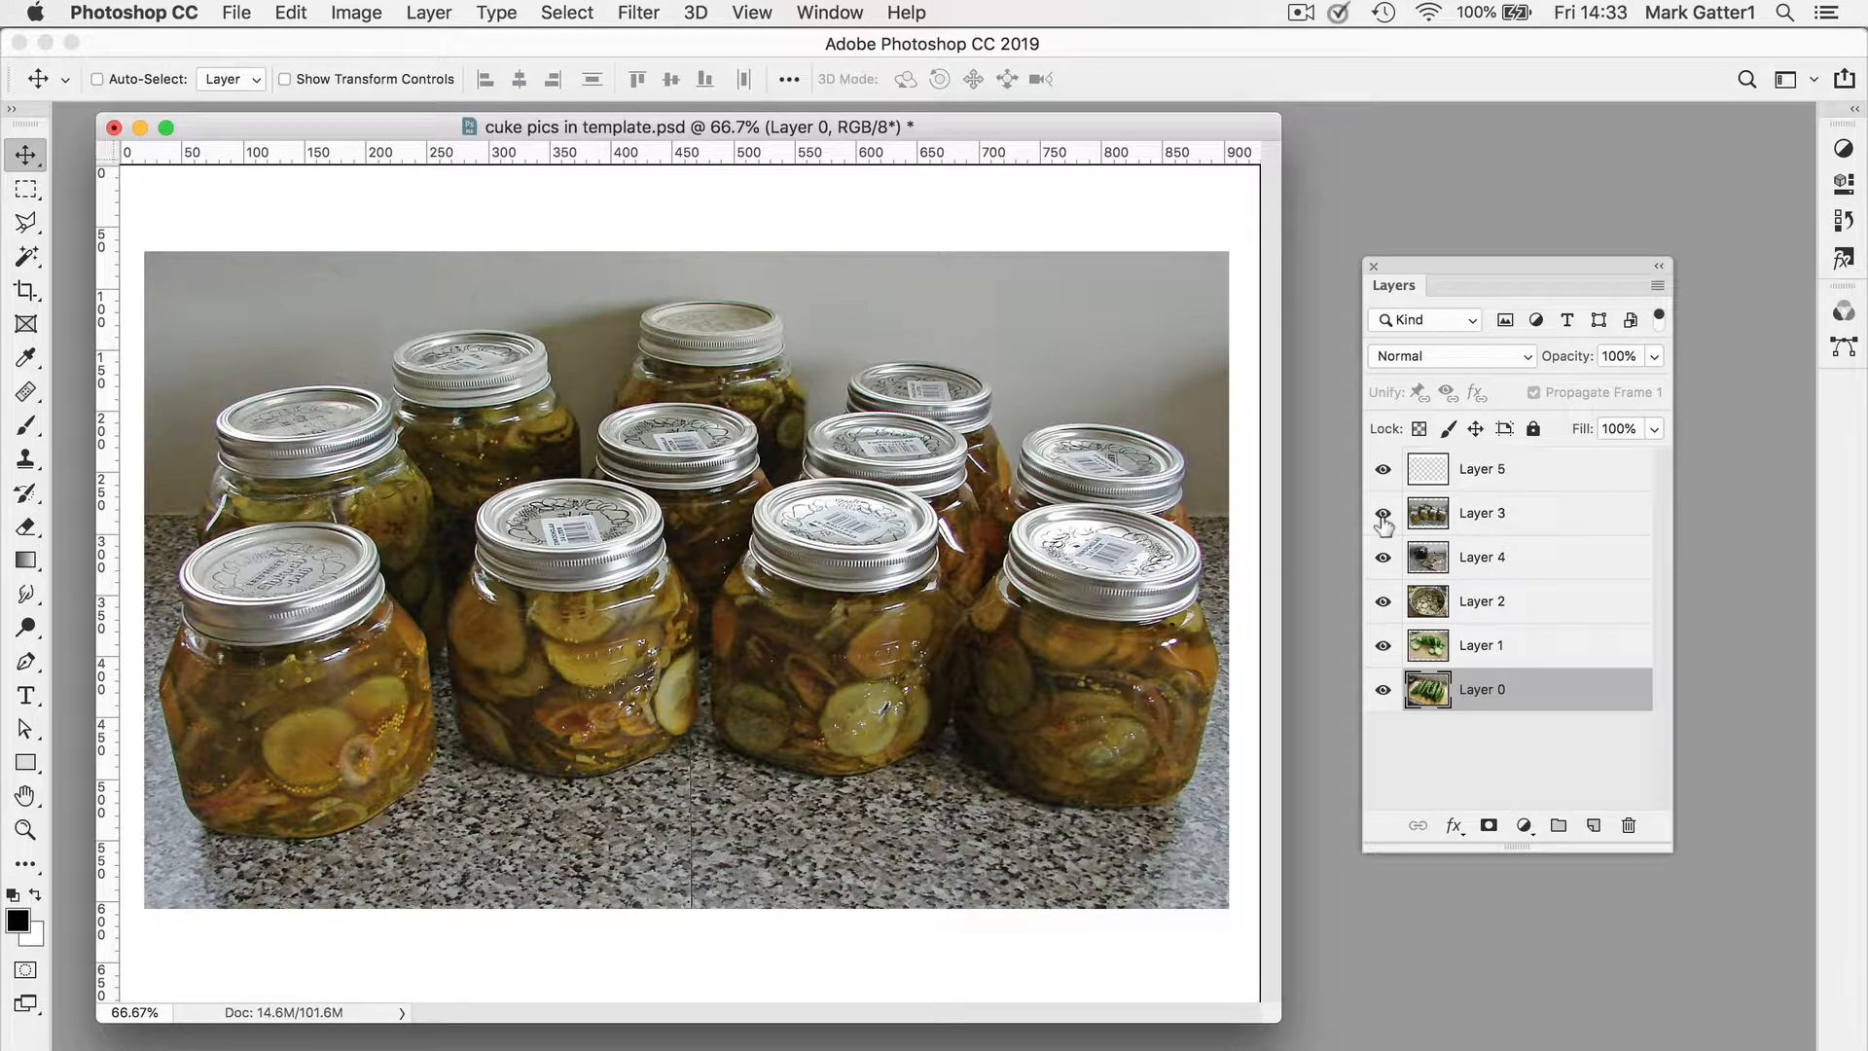
Step: Load Layer 5's transparency as a selection and invert the selection
key(super)
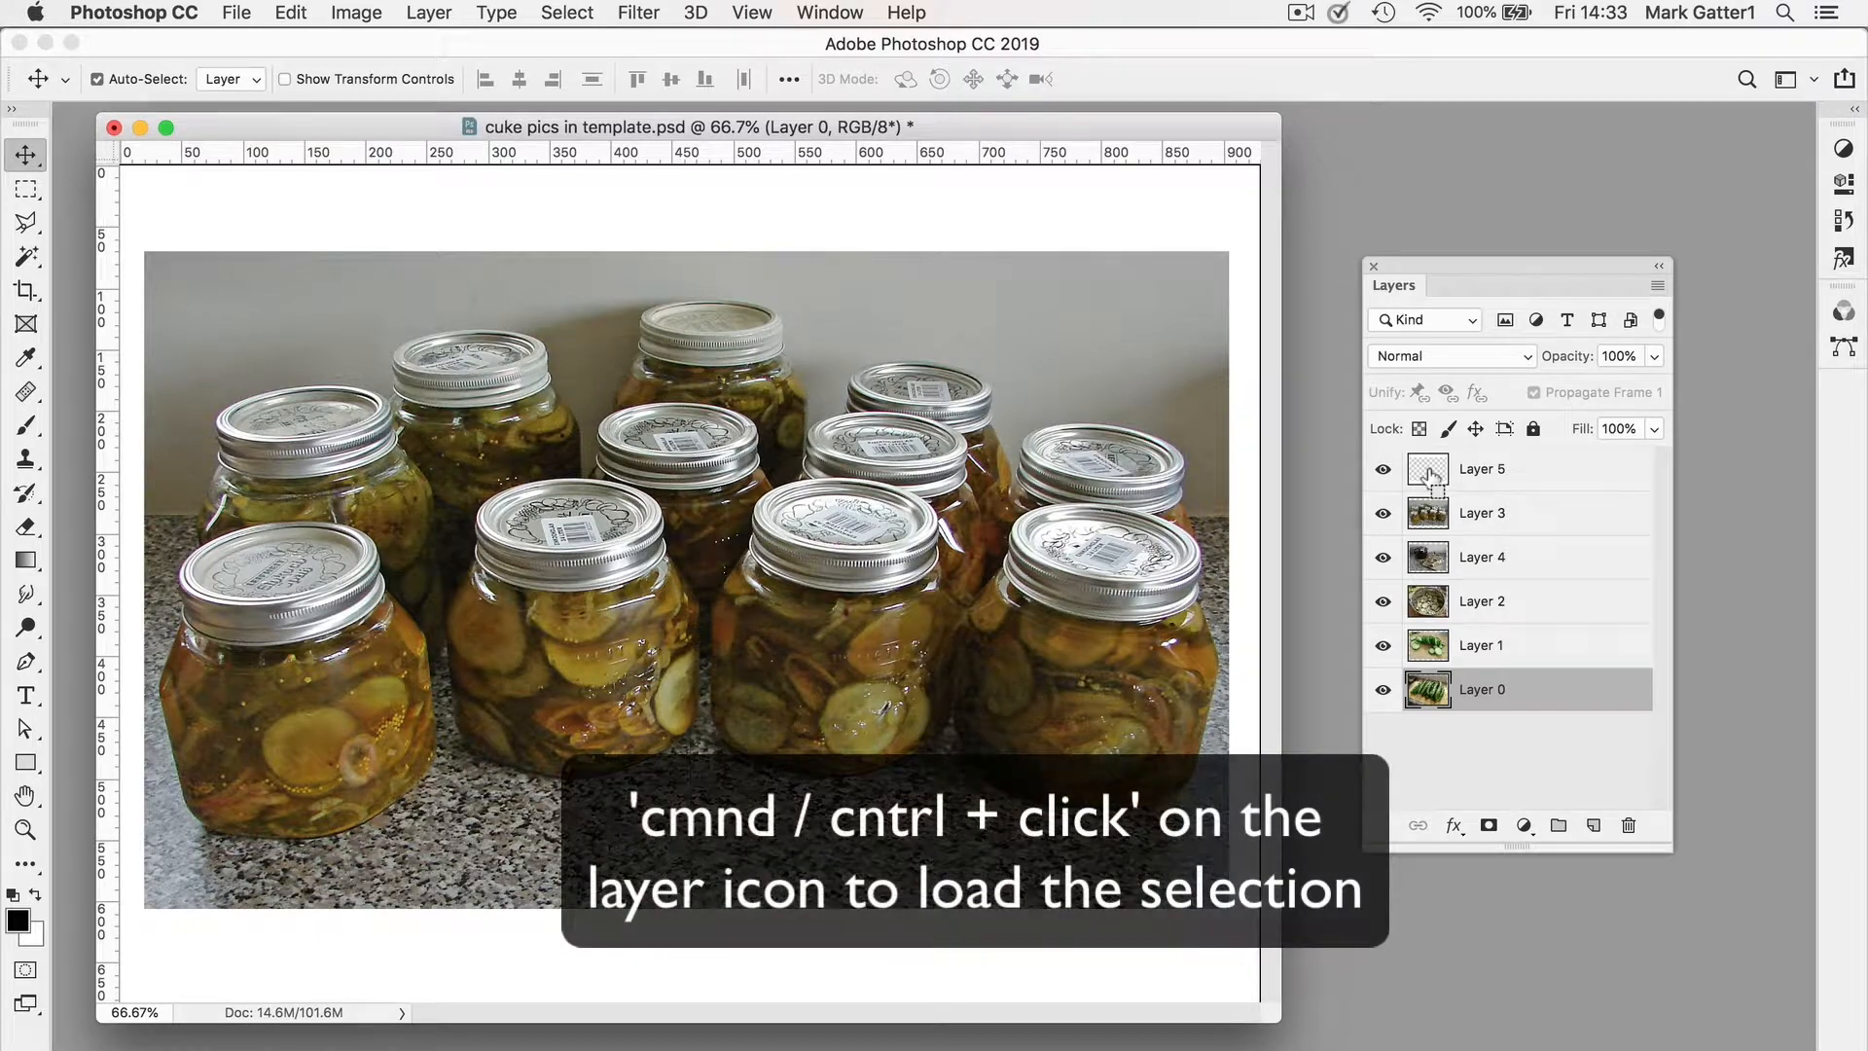
super+click(1427, 474)
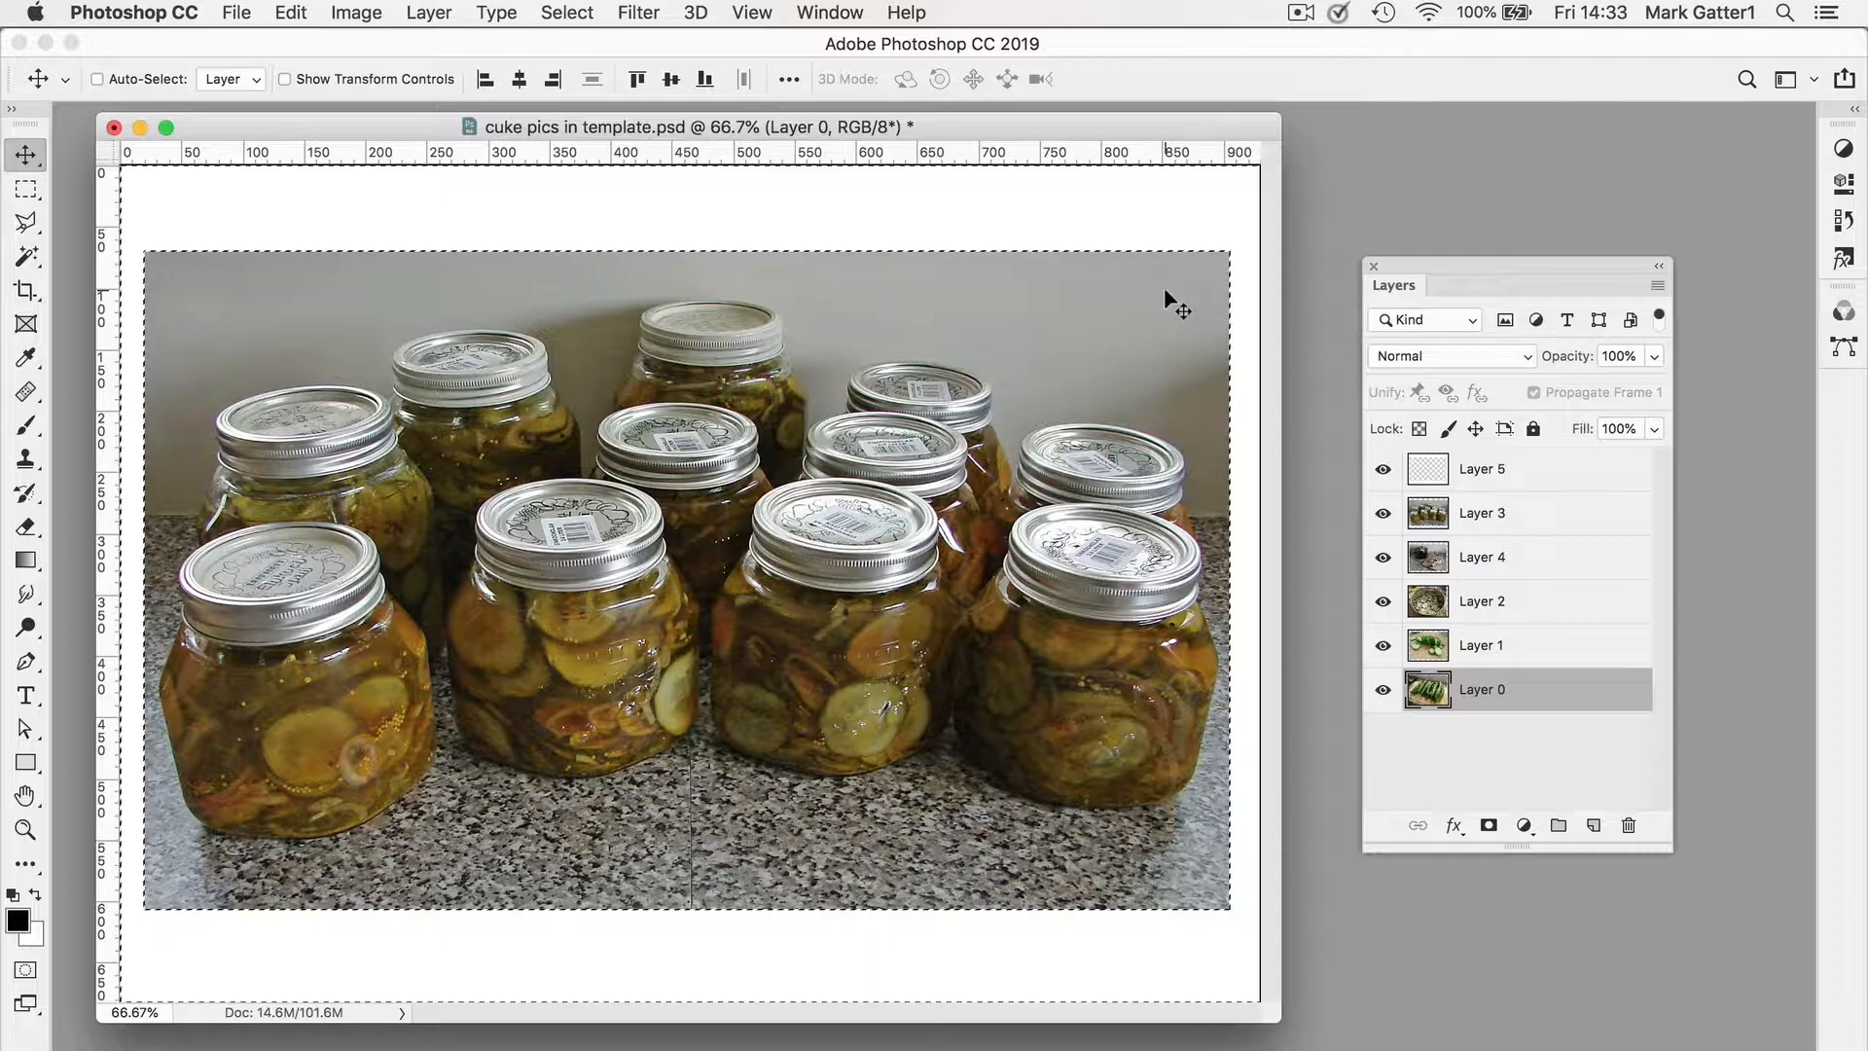
key(super+shift+i)
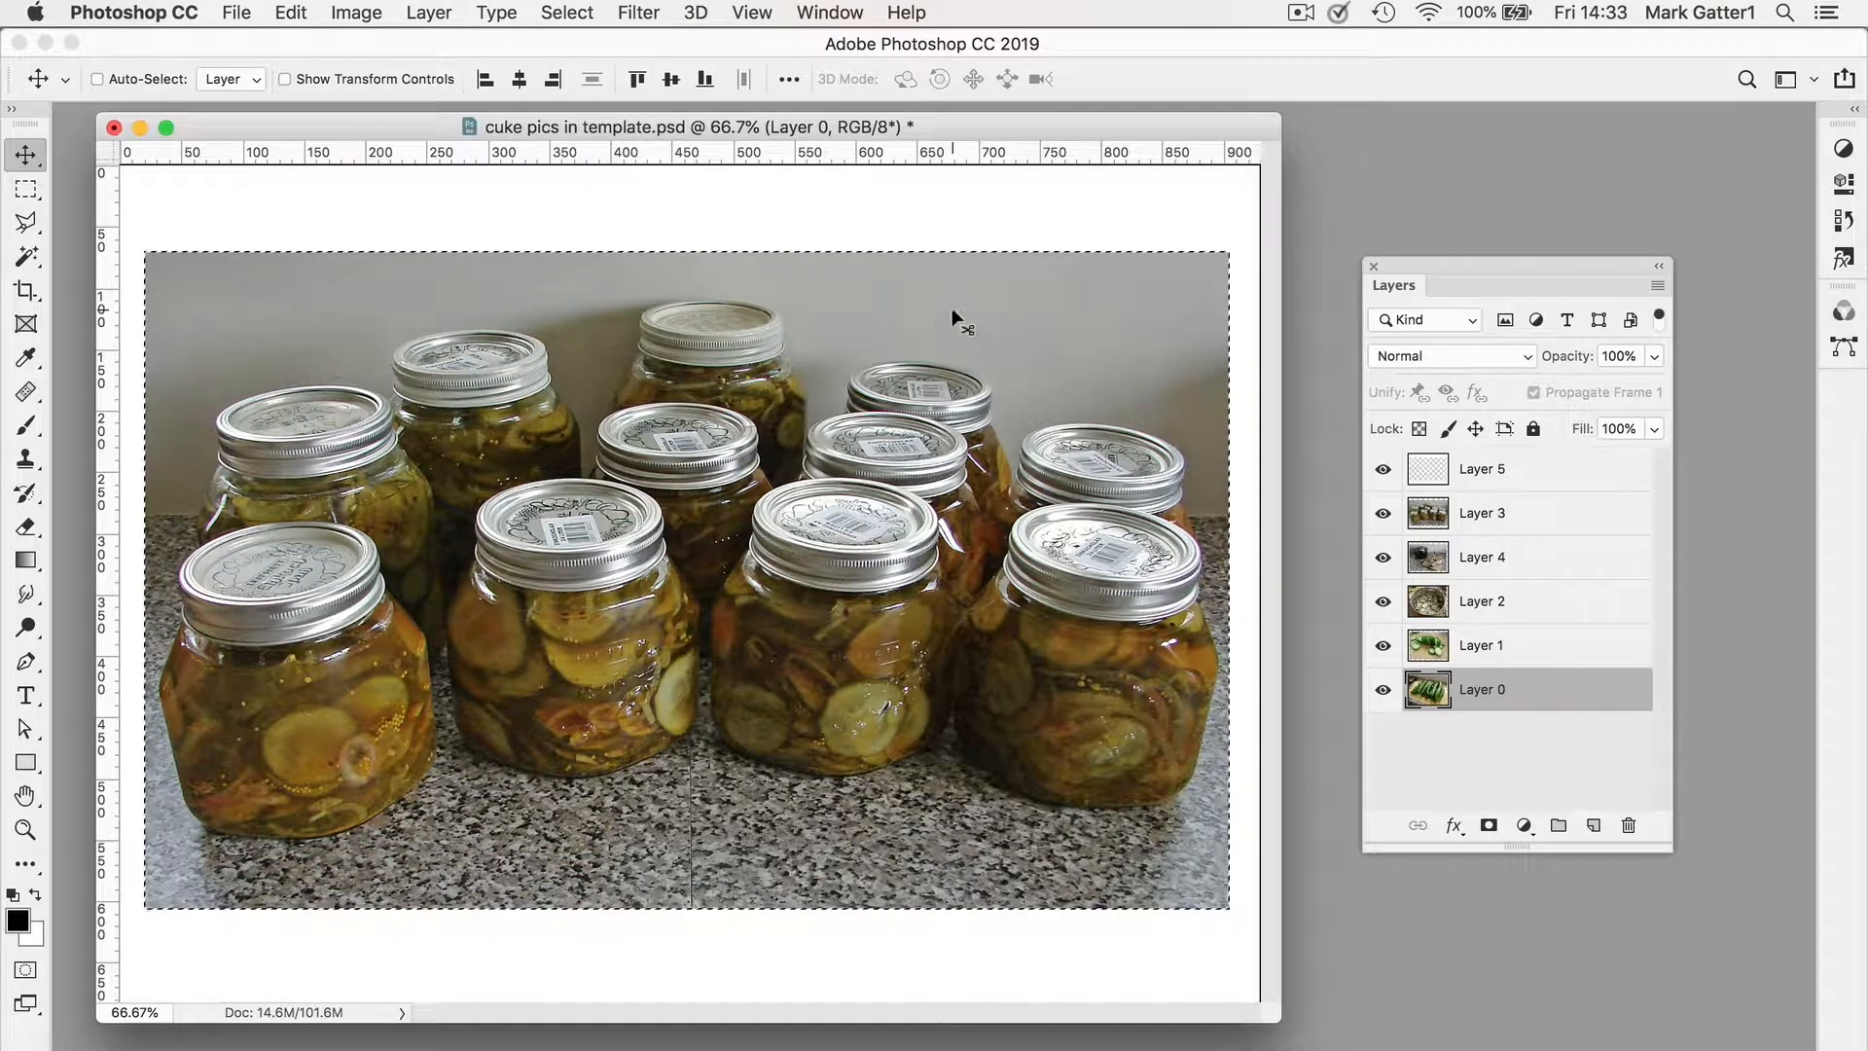
Step: Crop the image to the selection and deselect
click(366, 18)
click(399, 288)
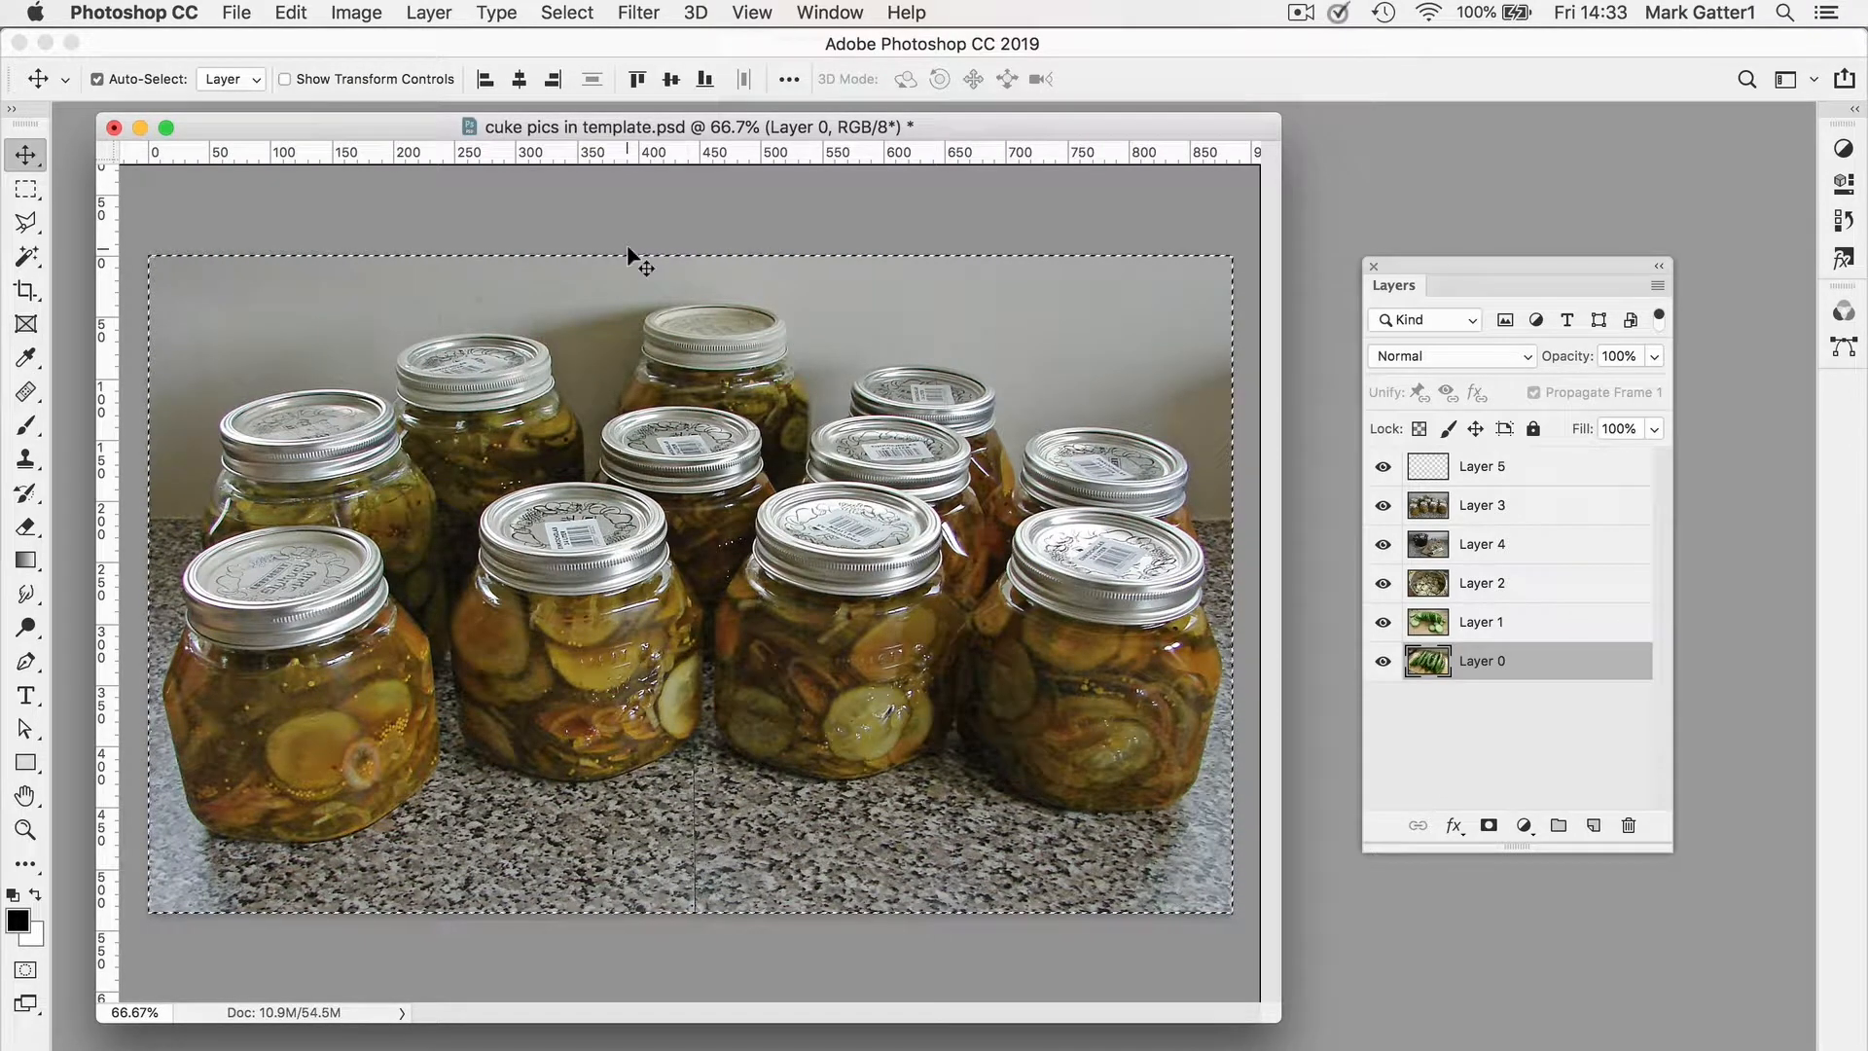
key(super+d)
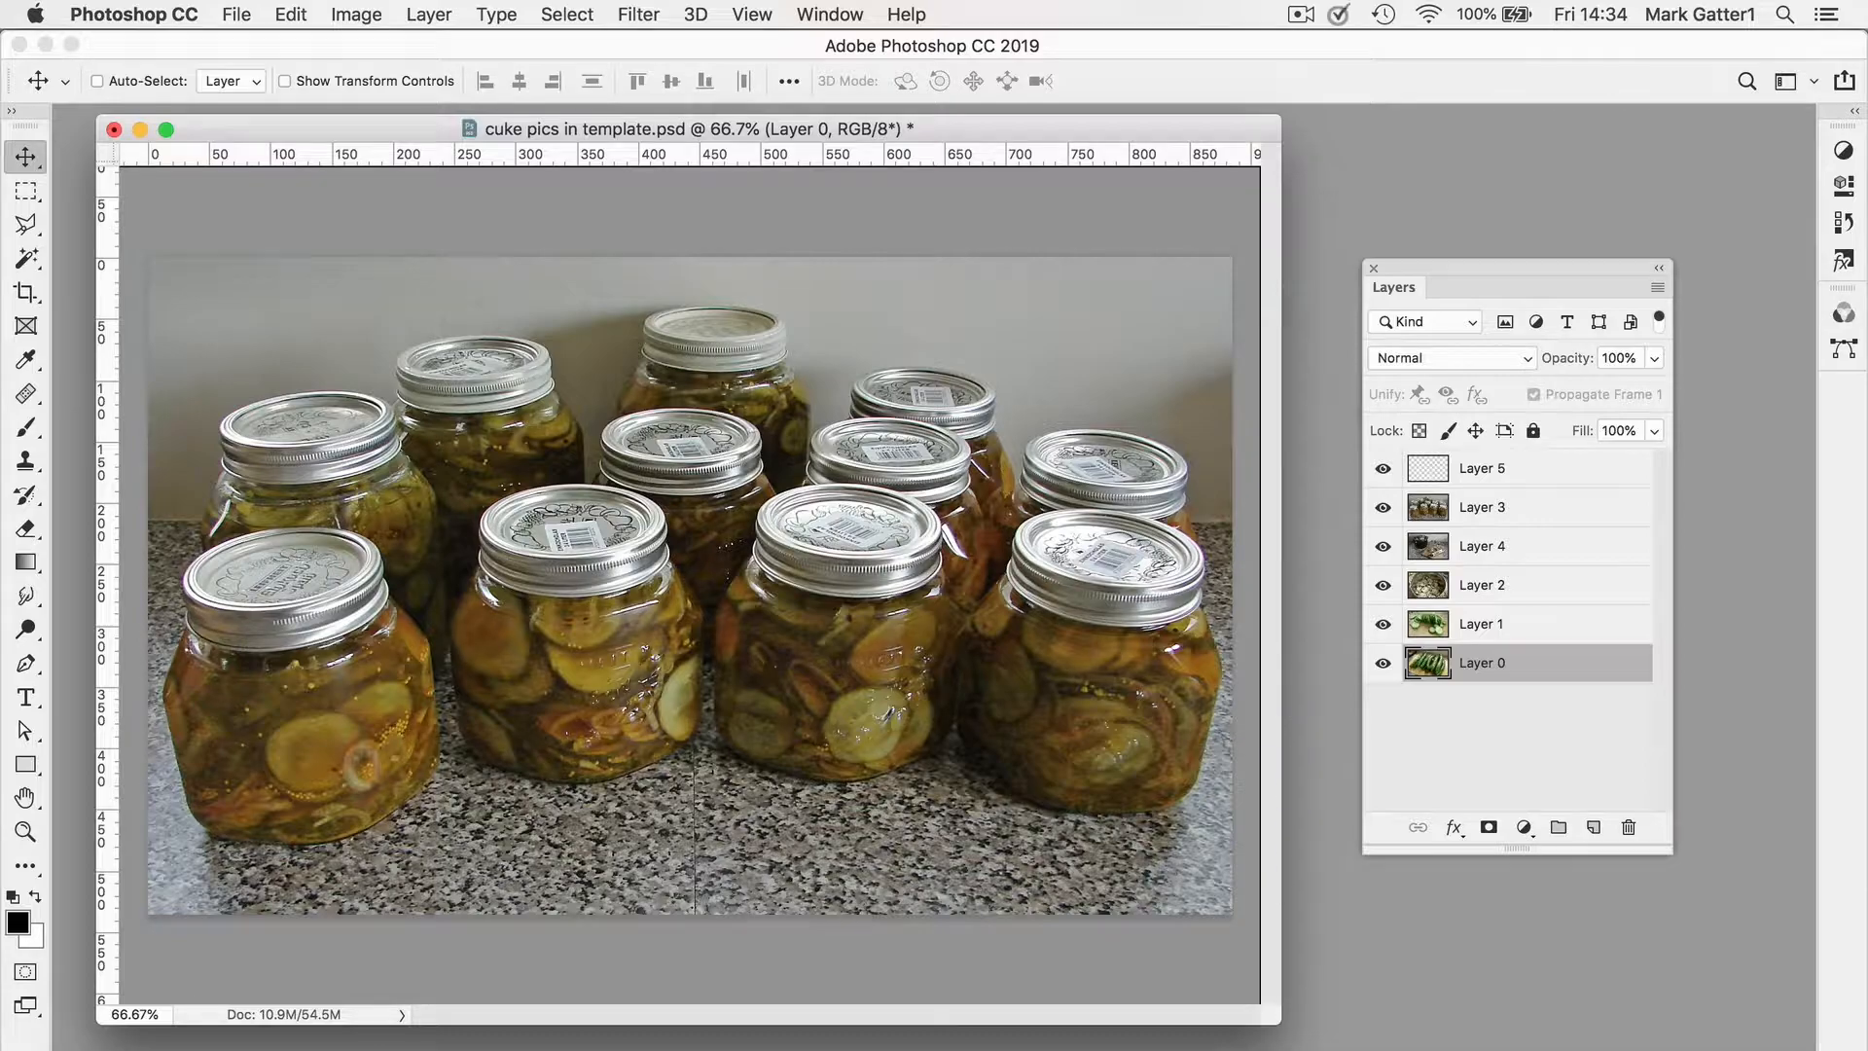
Step: Switch back to InDesign and load 1-pickles.jpg through 5-pickles.jpg for placing
key(super+Tab)
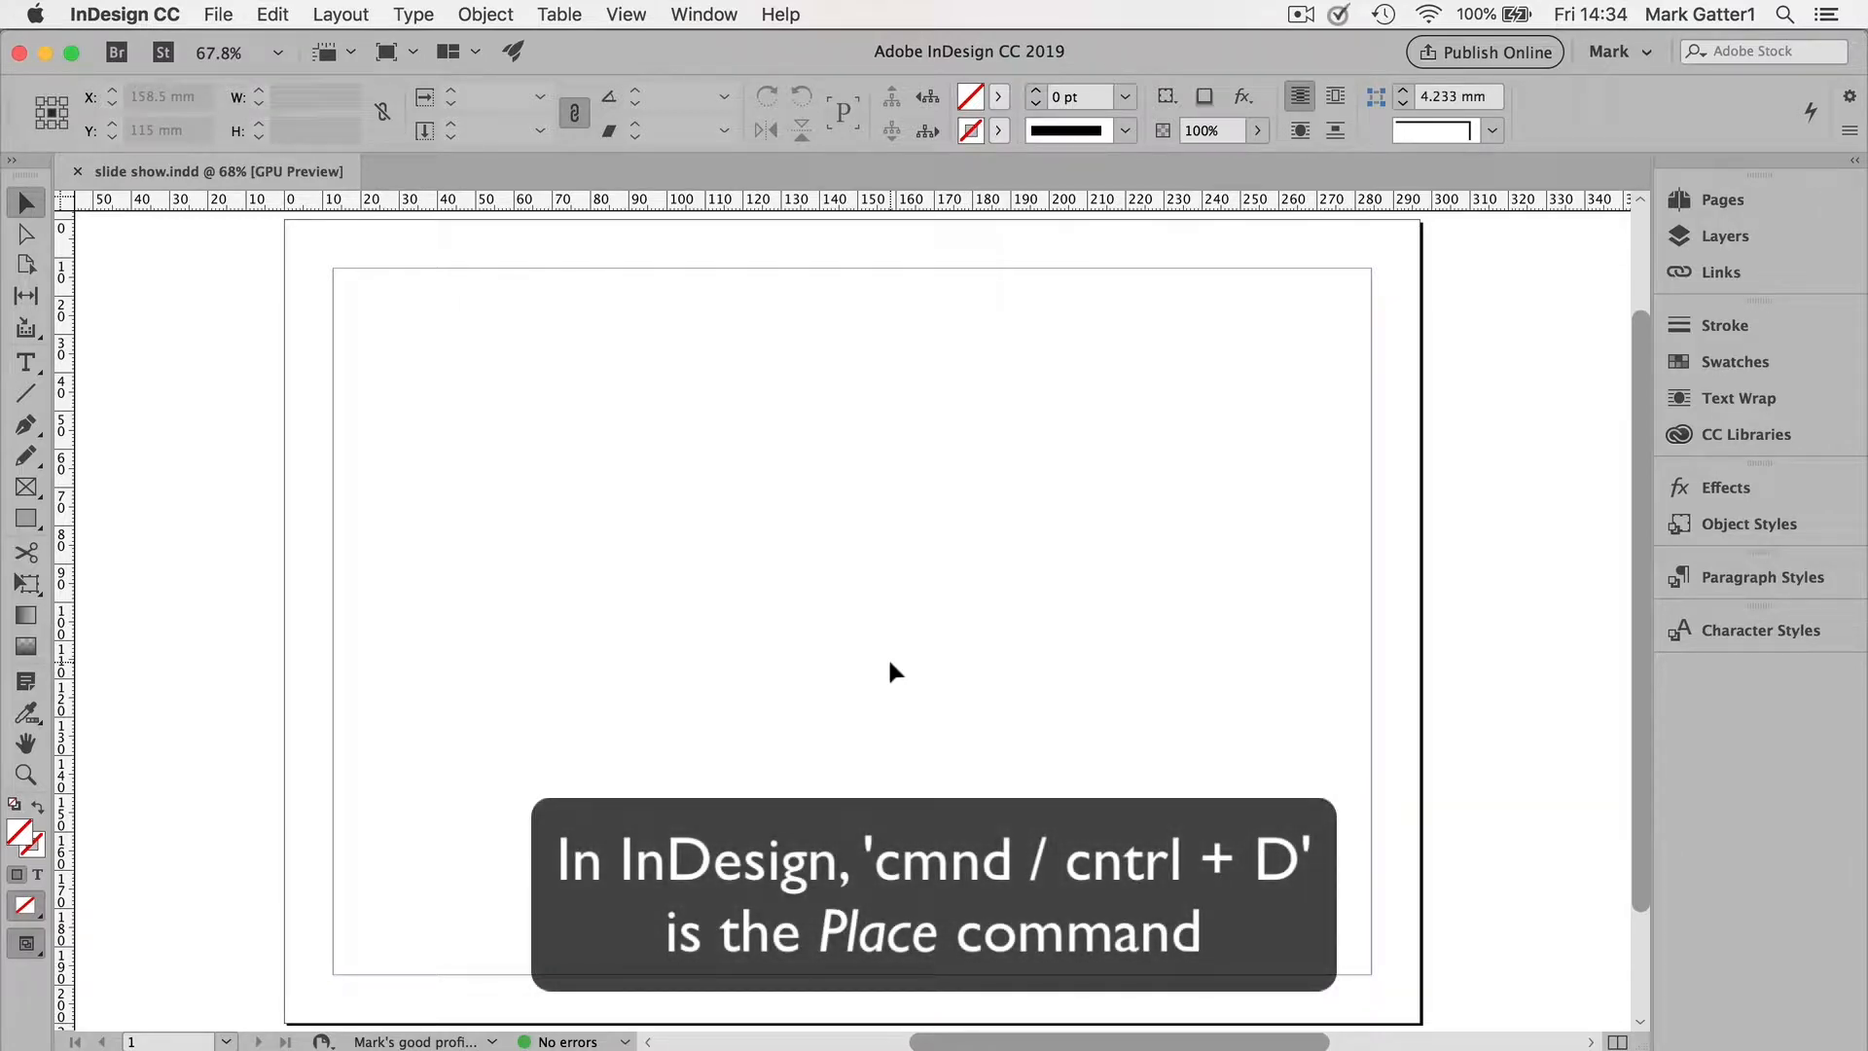
key(super+d)
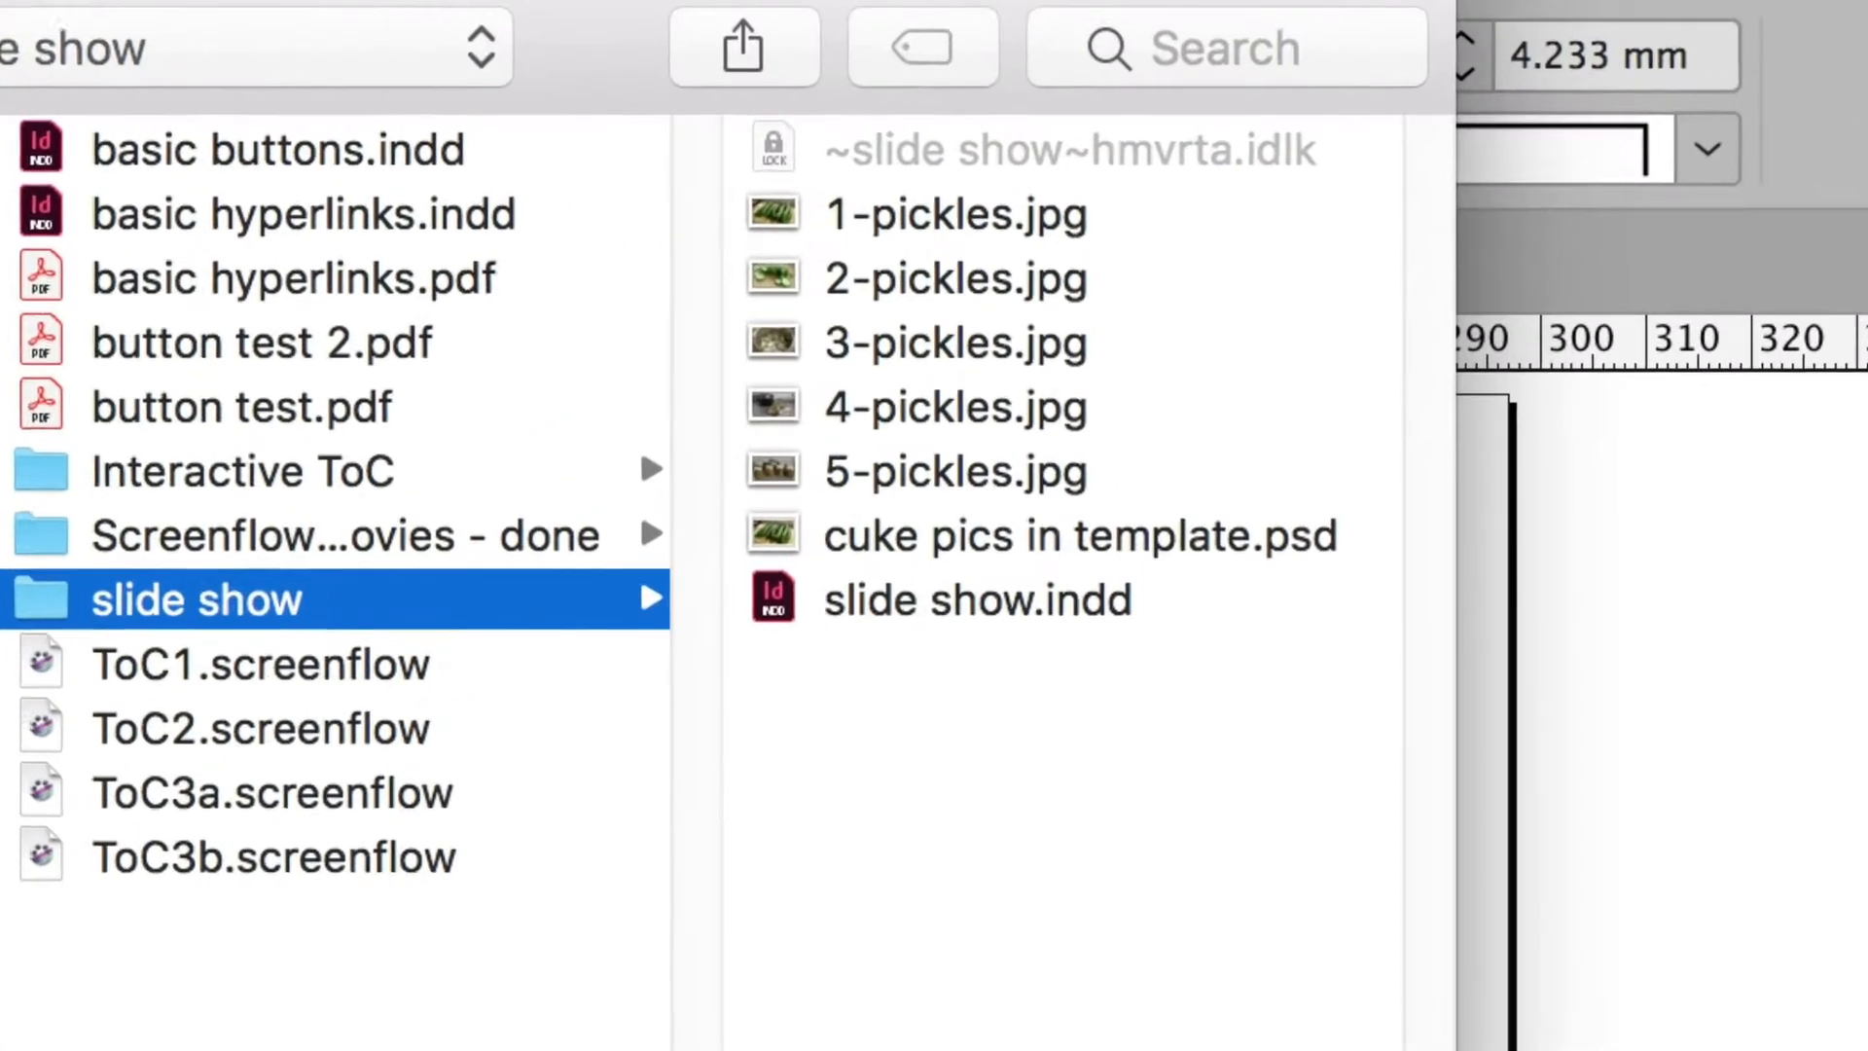
click(1146, 479)
shift+click(863, 341)
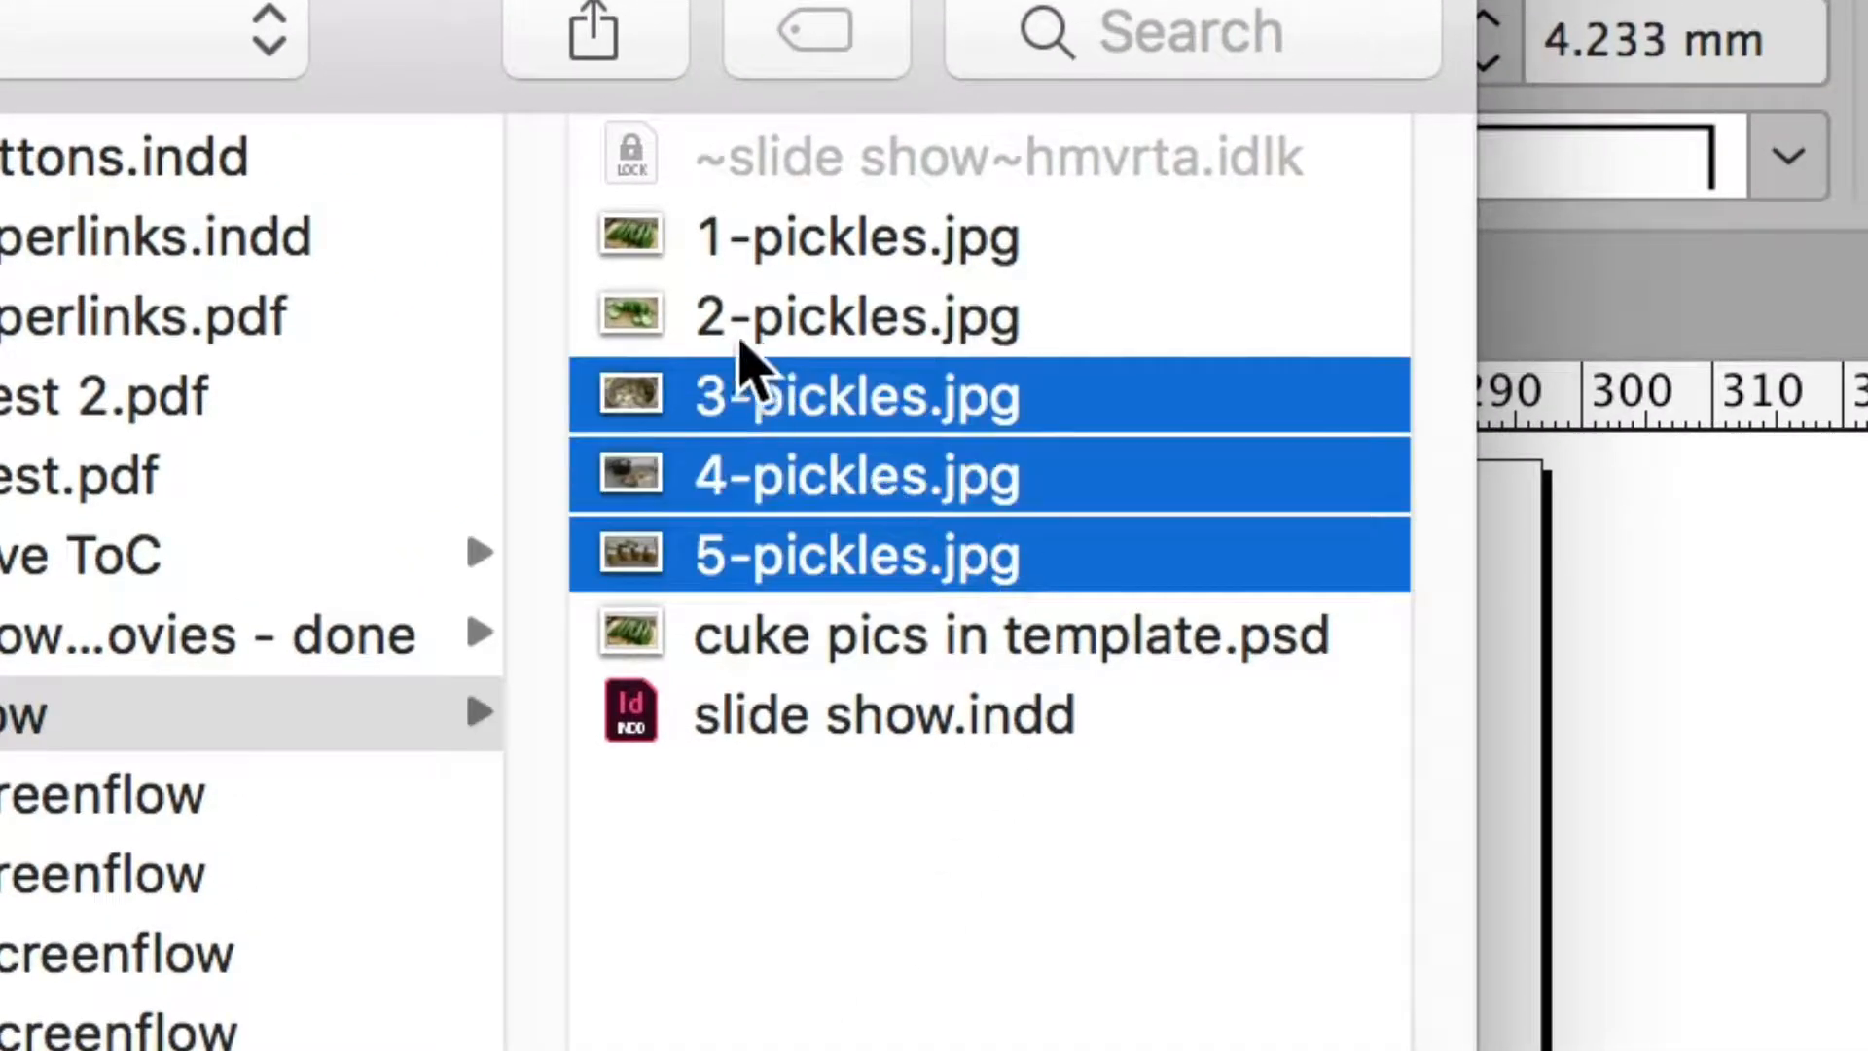
shift+click(661, 242)
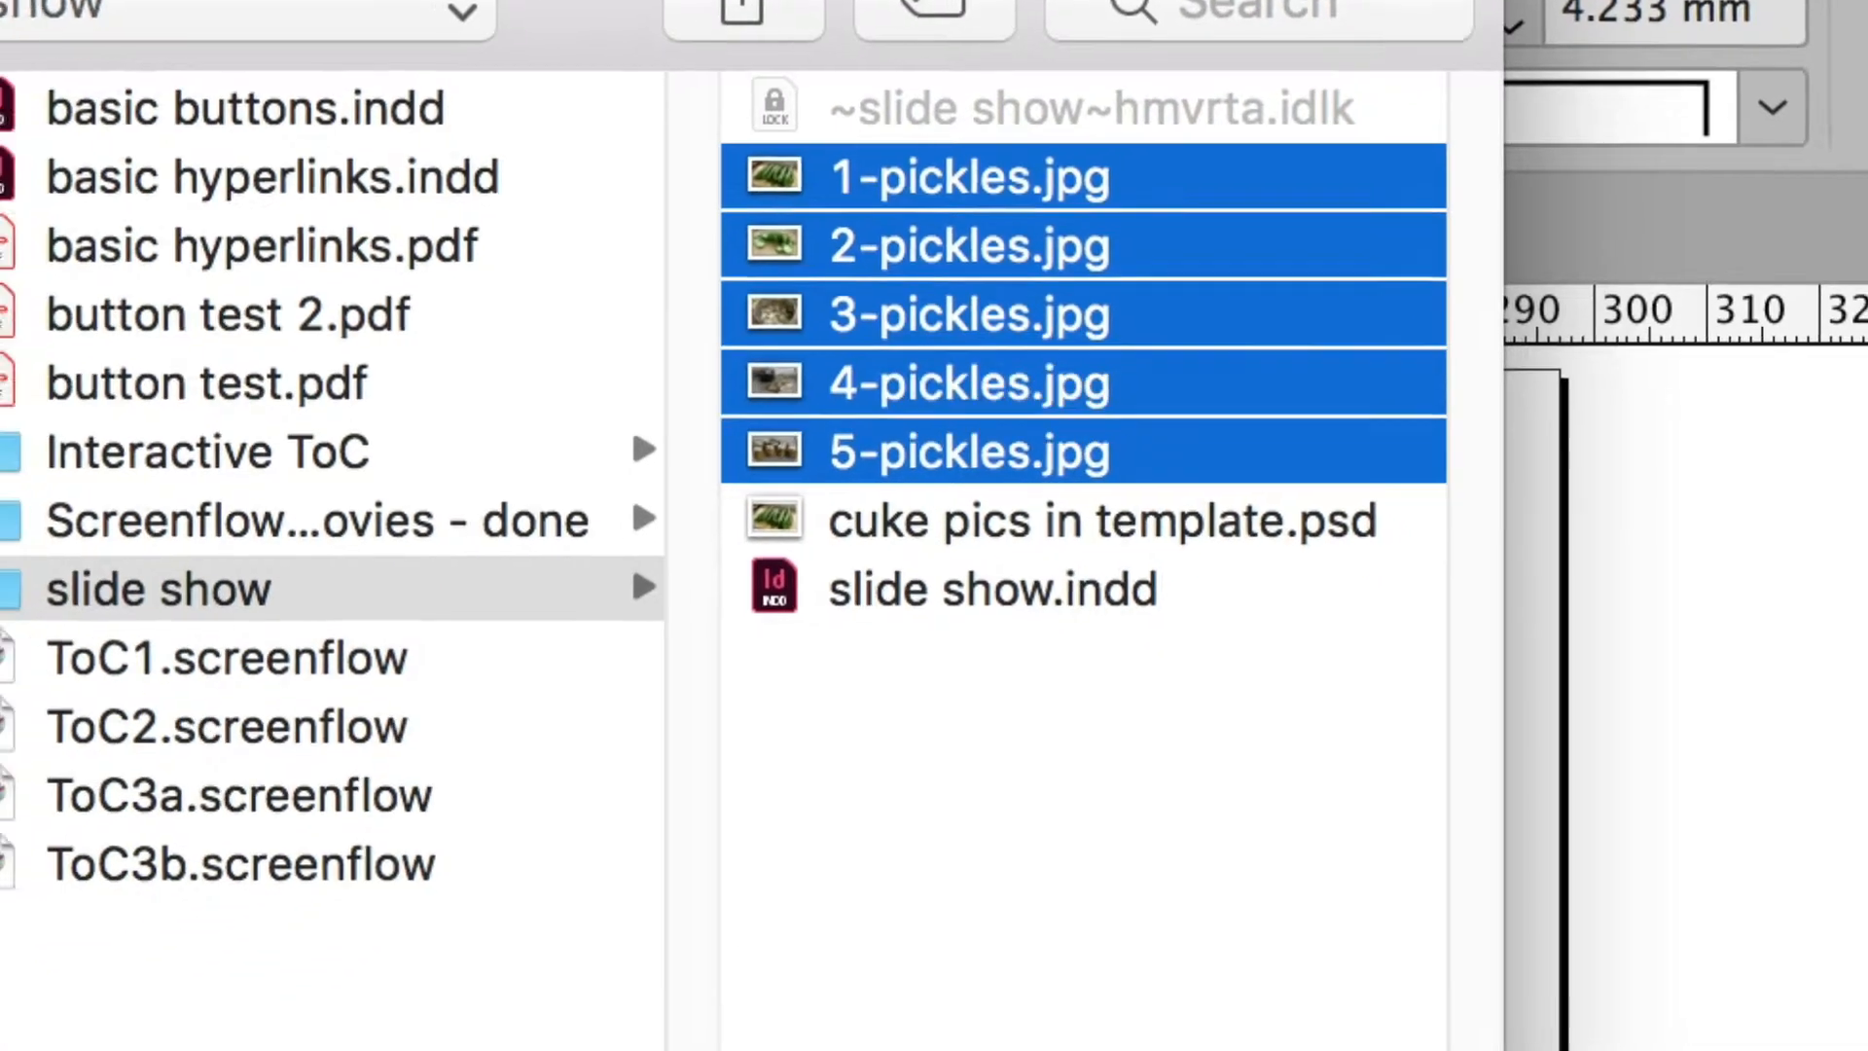
key(Return)
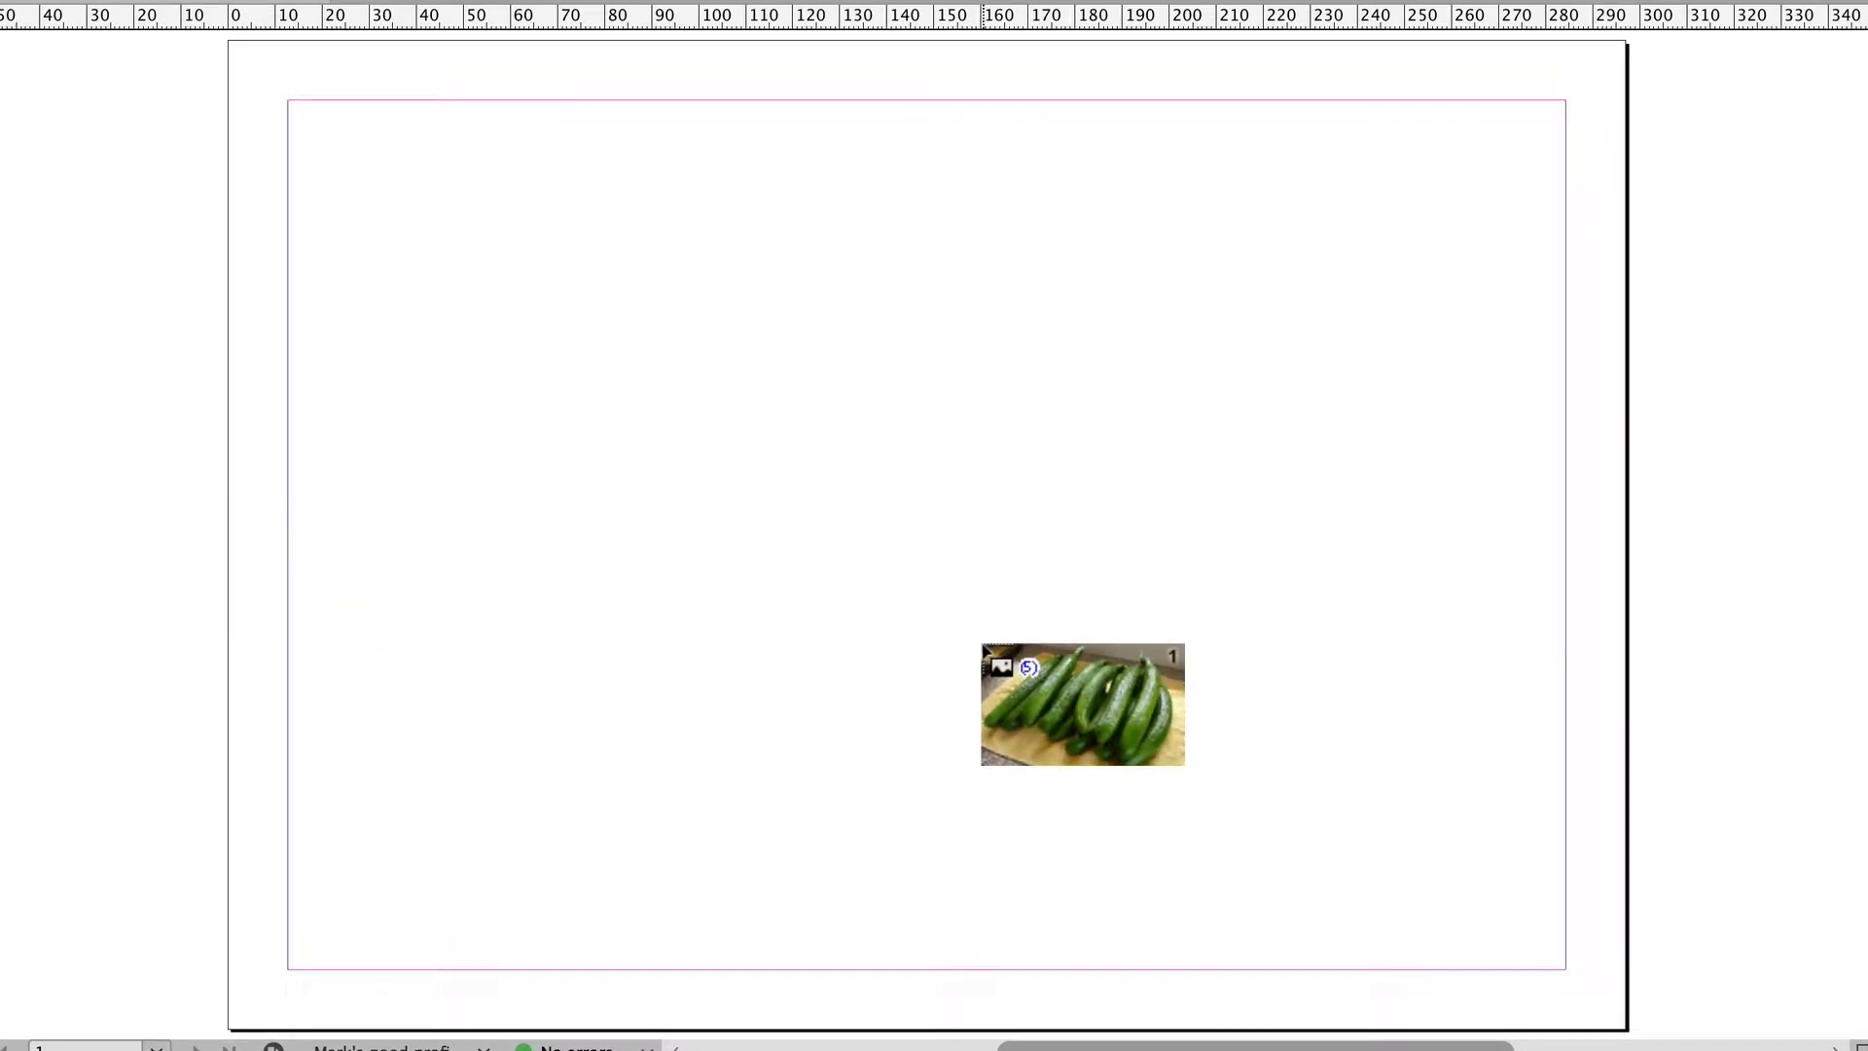
Step: Place the five loaded images into a grid of frames about 204 by 147.5 mm
key(ctrl+shift)
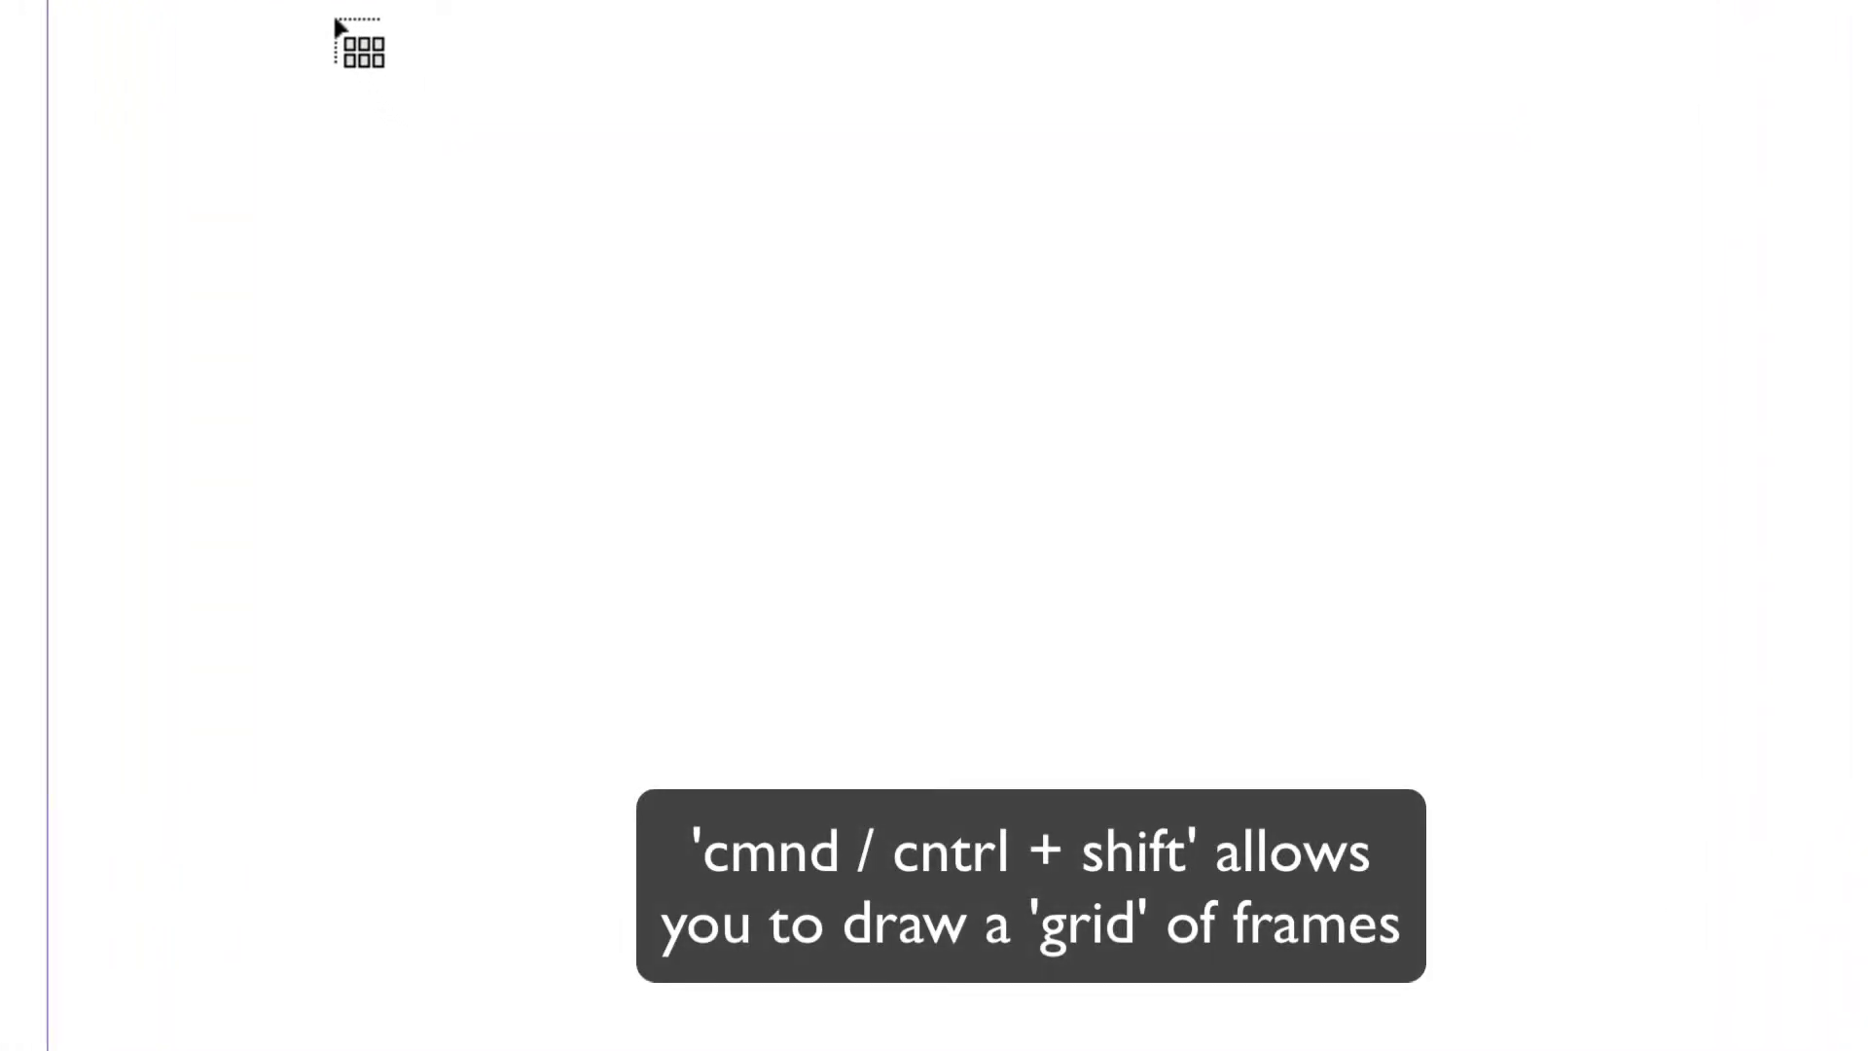
drag(336, 22, 1547, 1025)
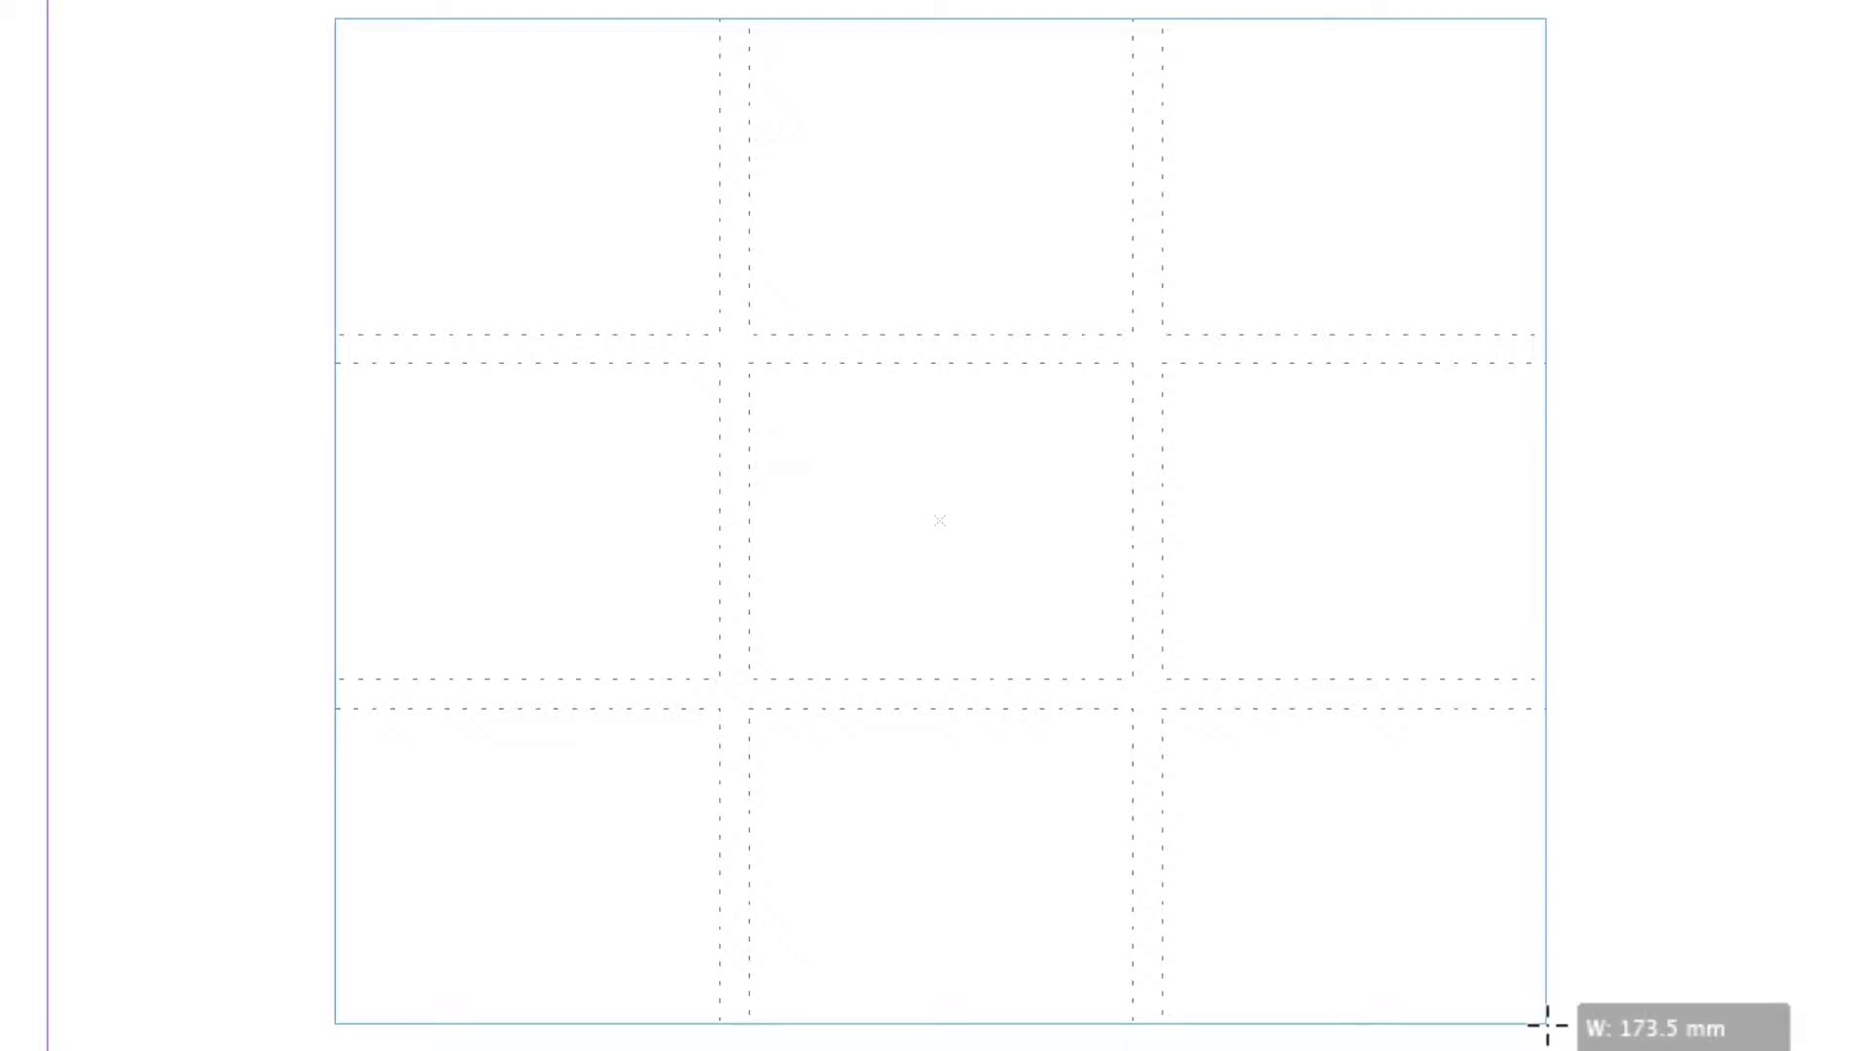
key(Up)
key(Down)
drag(1547, 1023, 1728, 1037)
drag(1626, 999, 1601, 984)
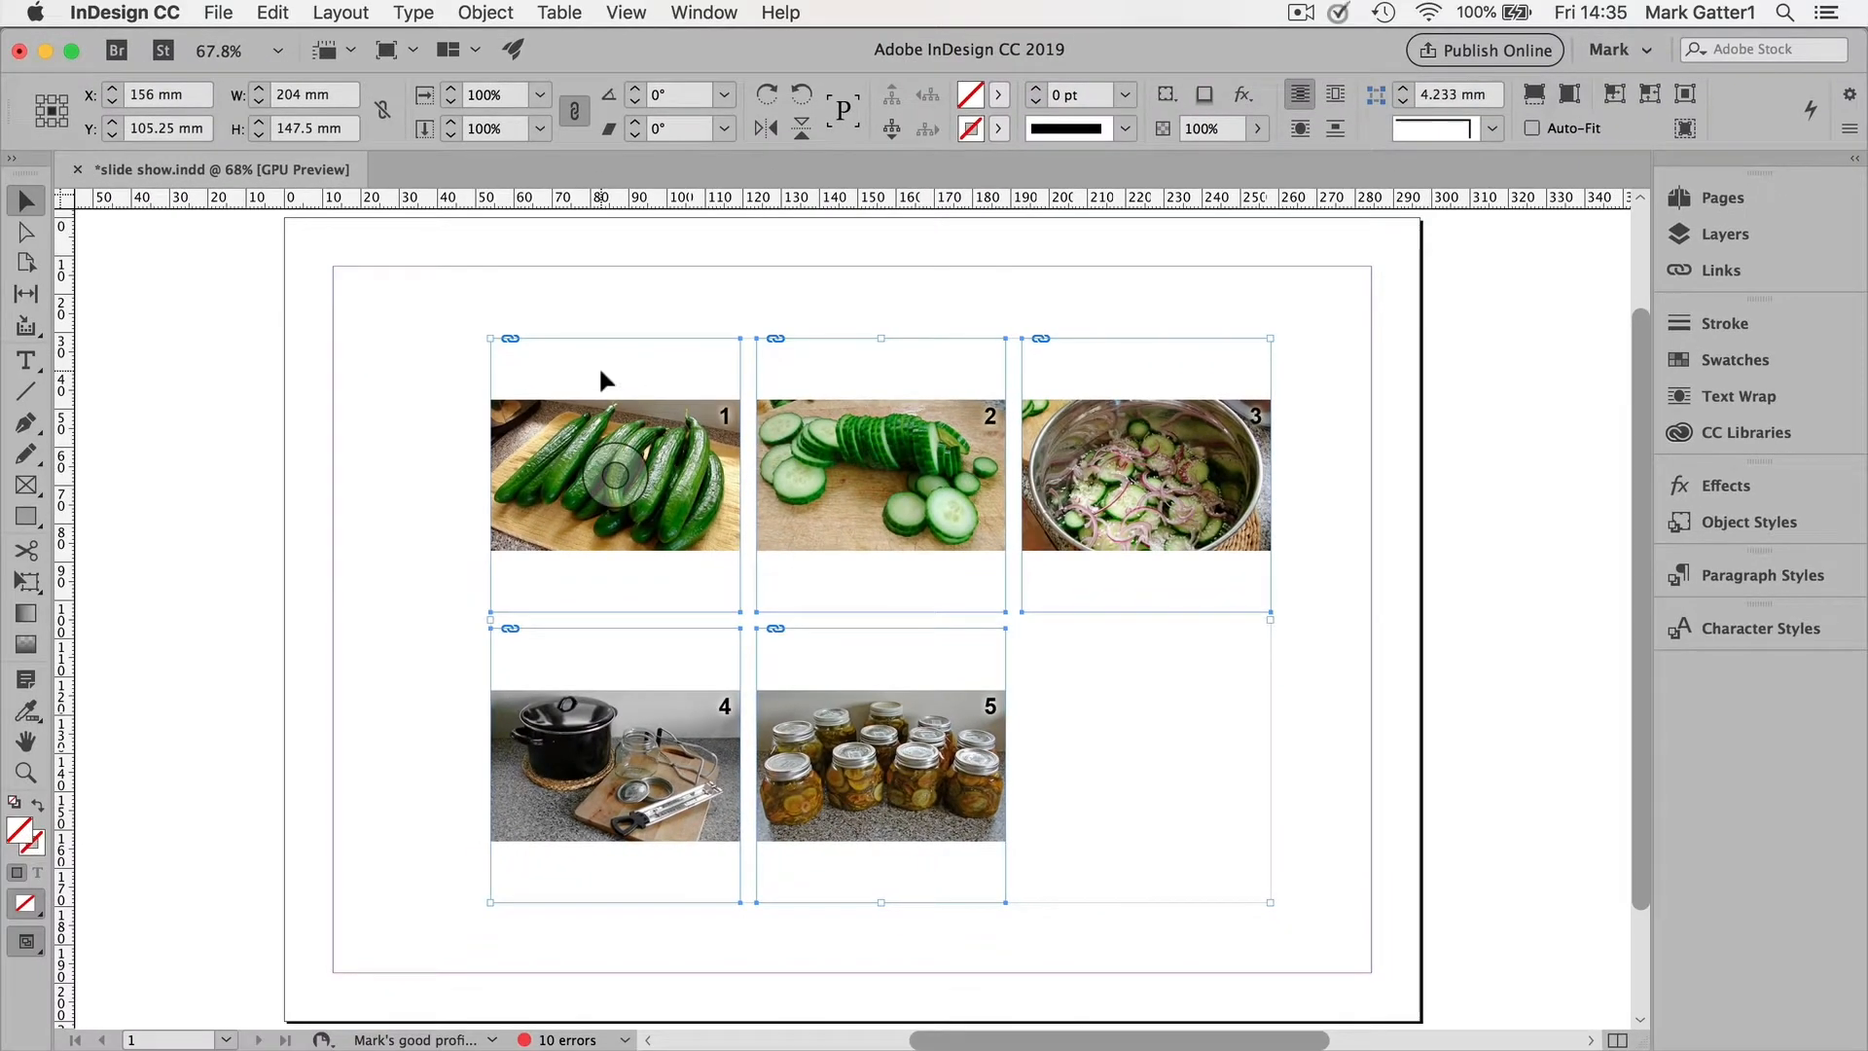
Step: Fit the selected frames to their content
click(492, 13)
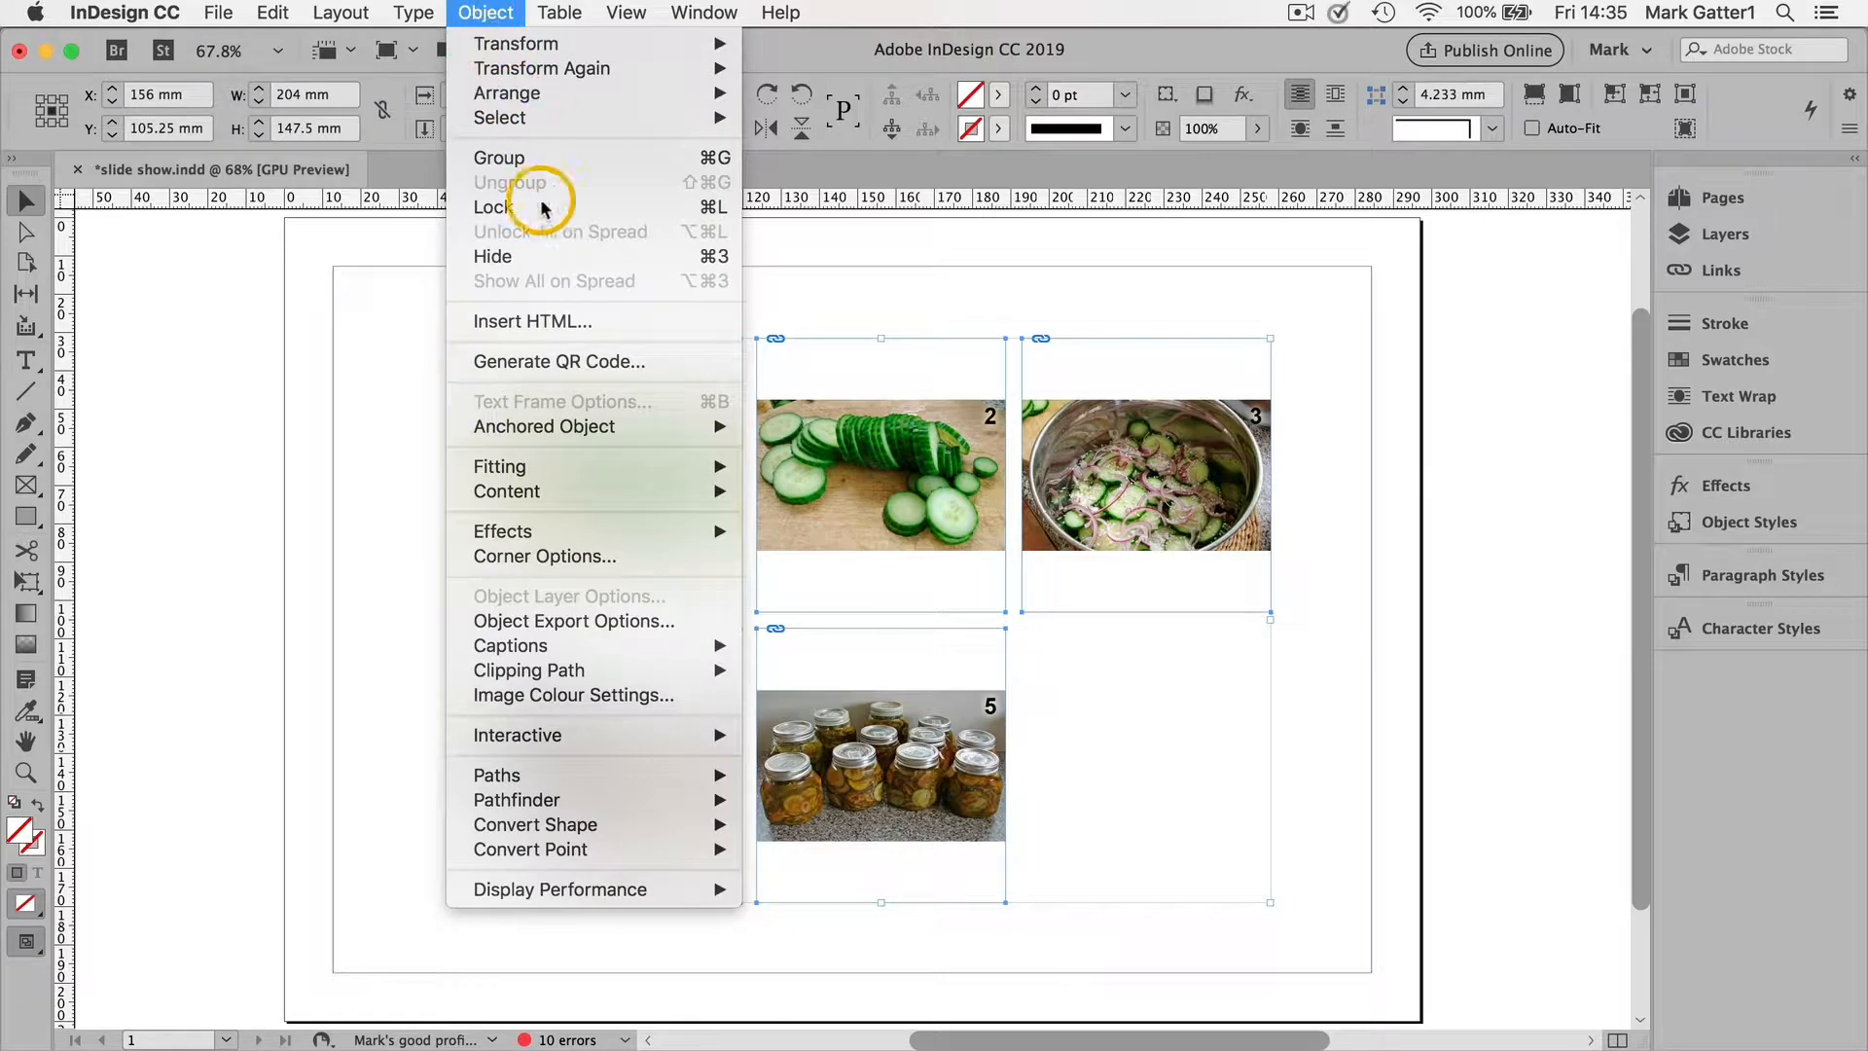
mouse_move(734, 468)
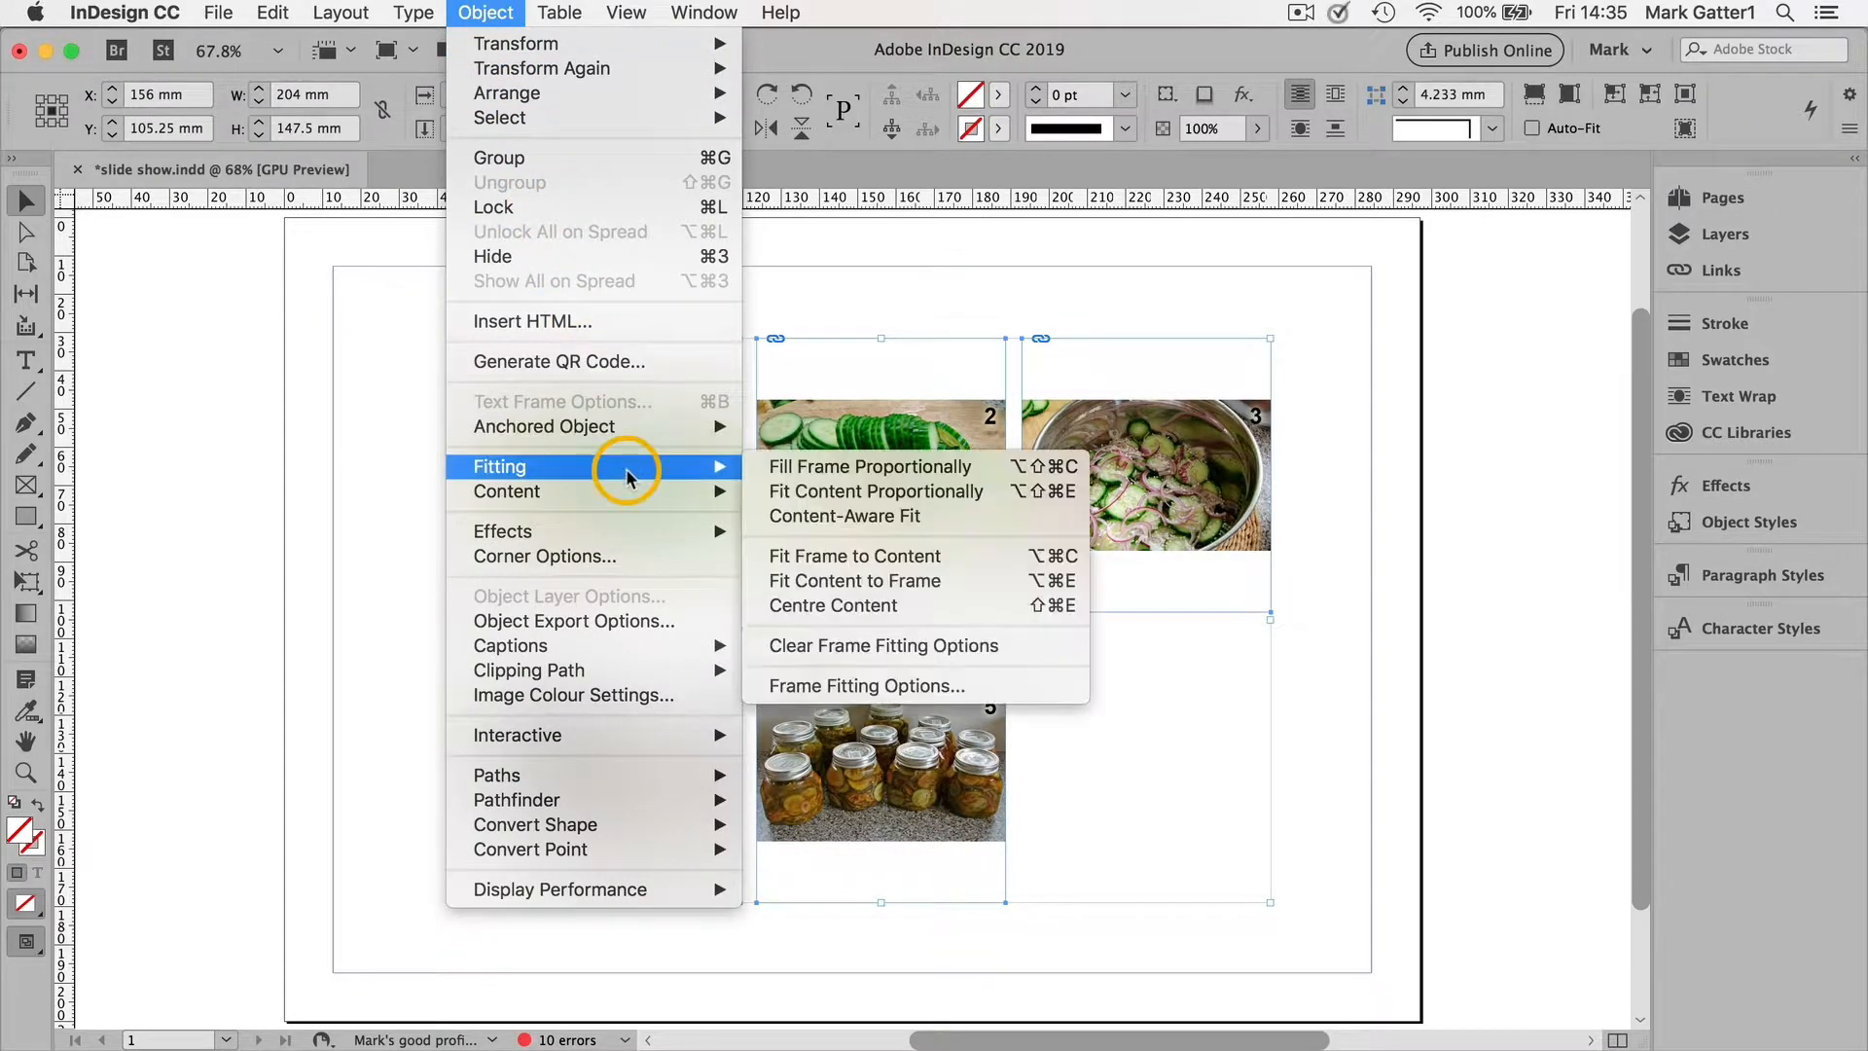
click(824, 556)
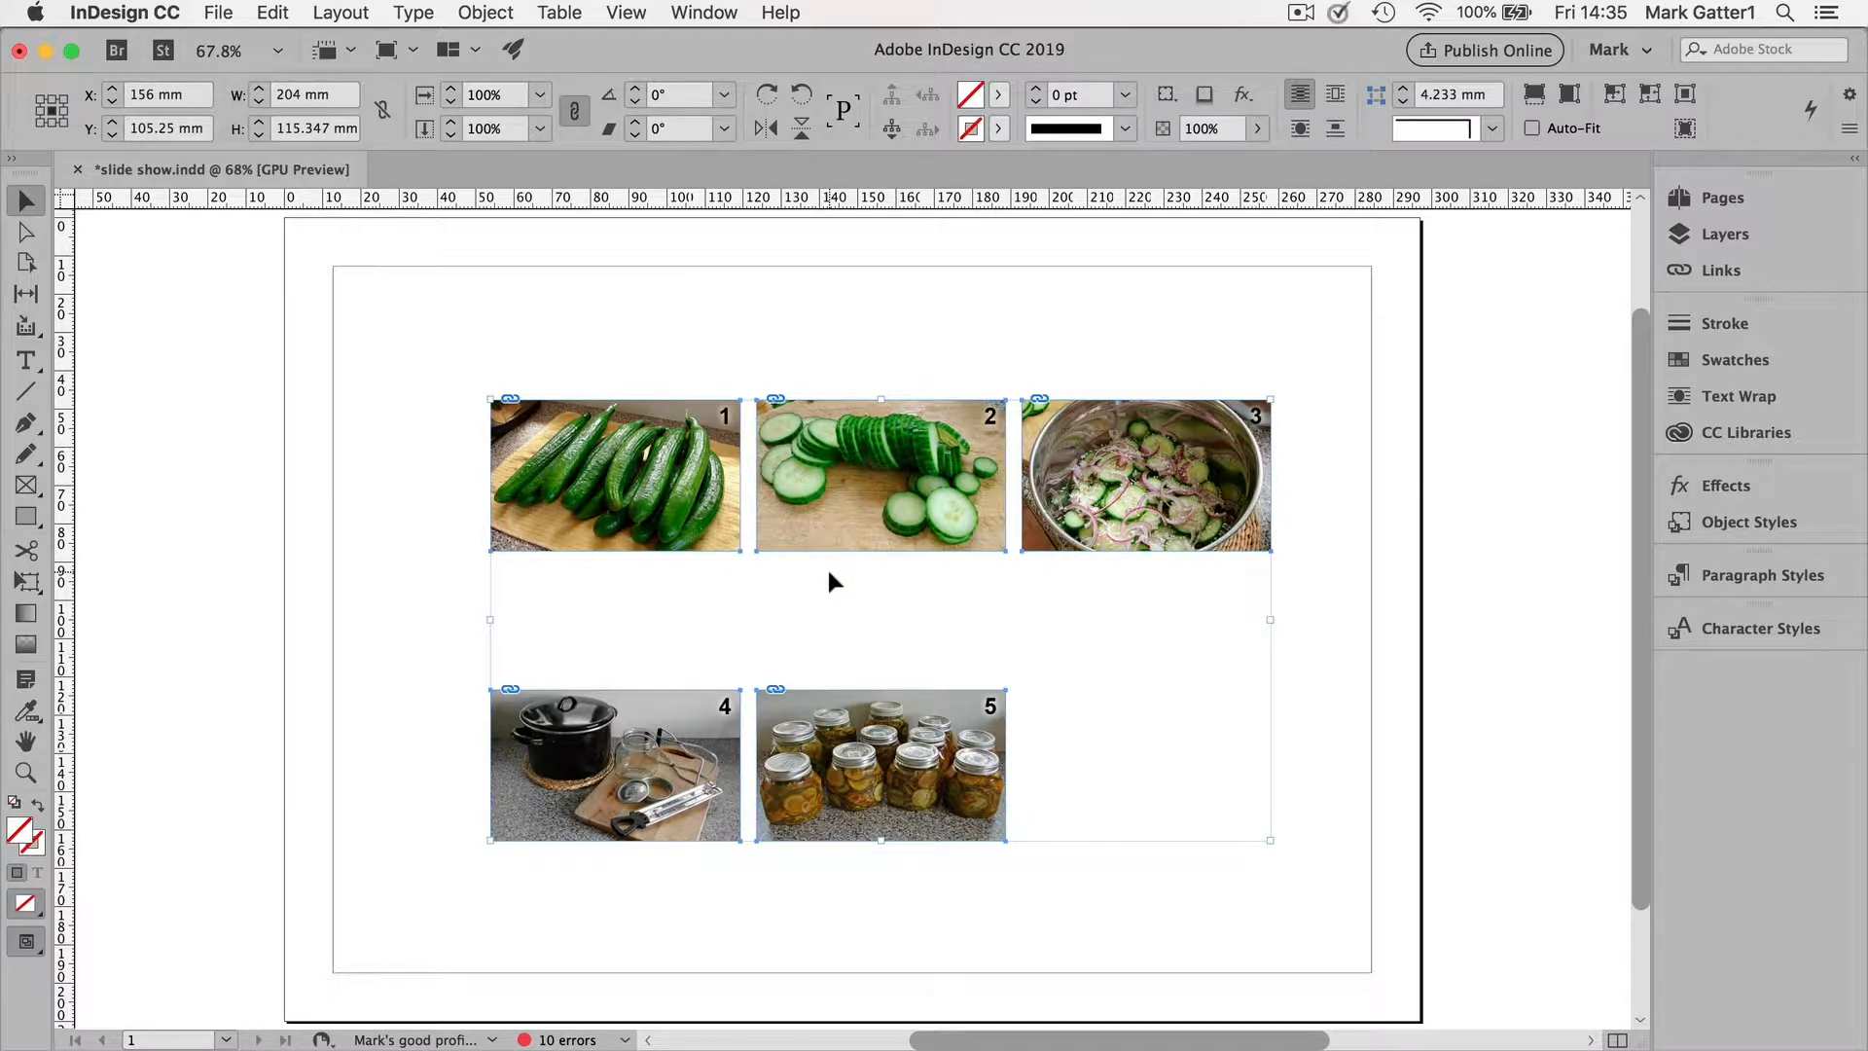
Step: Move image 1 down and left over image 2 and bring it to front
click(828, 572)
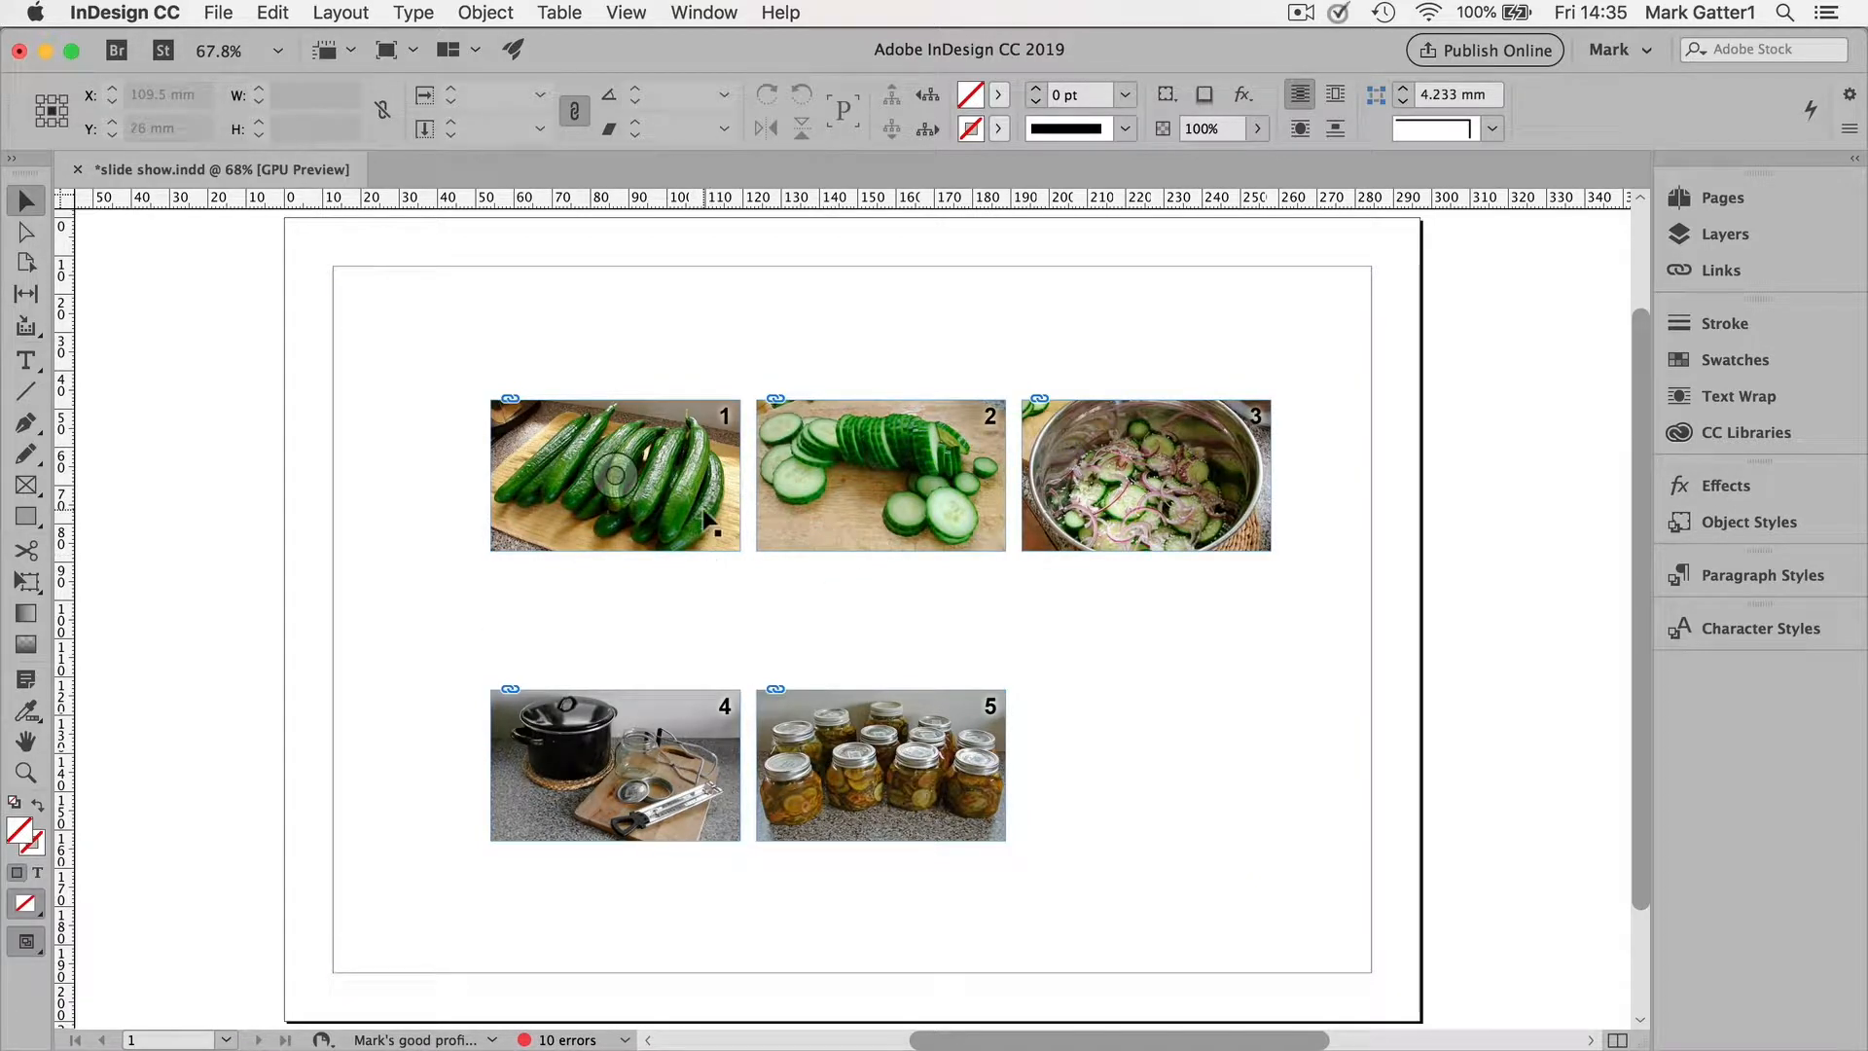
click(701, 507)
drag(698, 503, 873, 523)
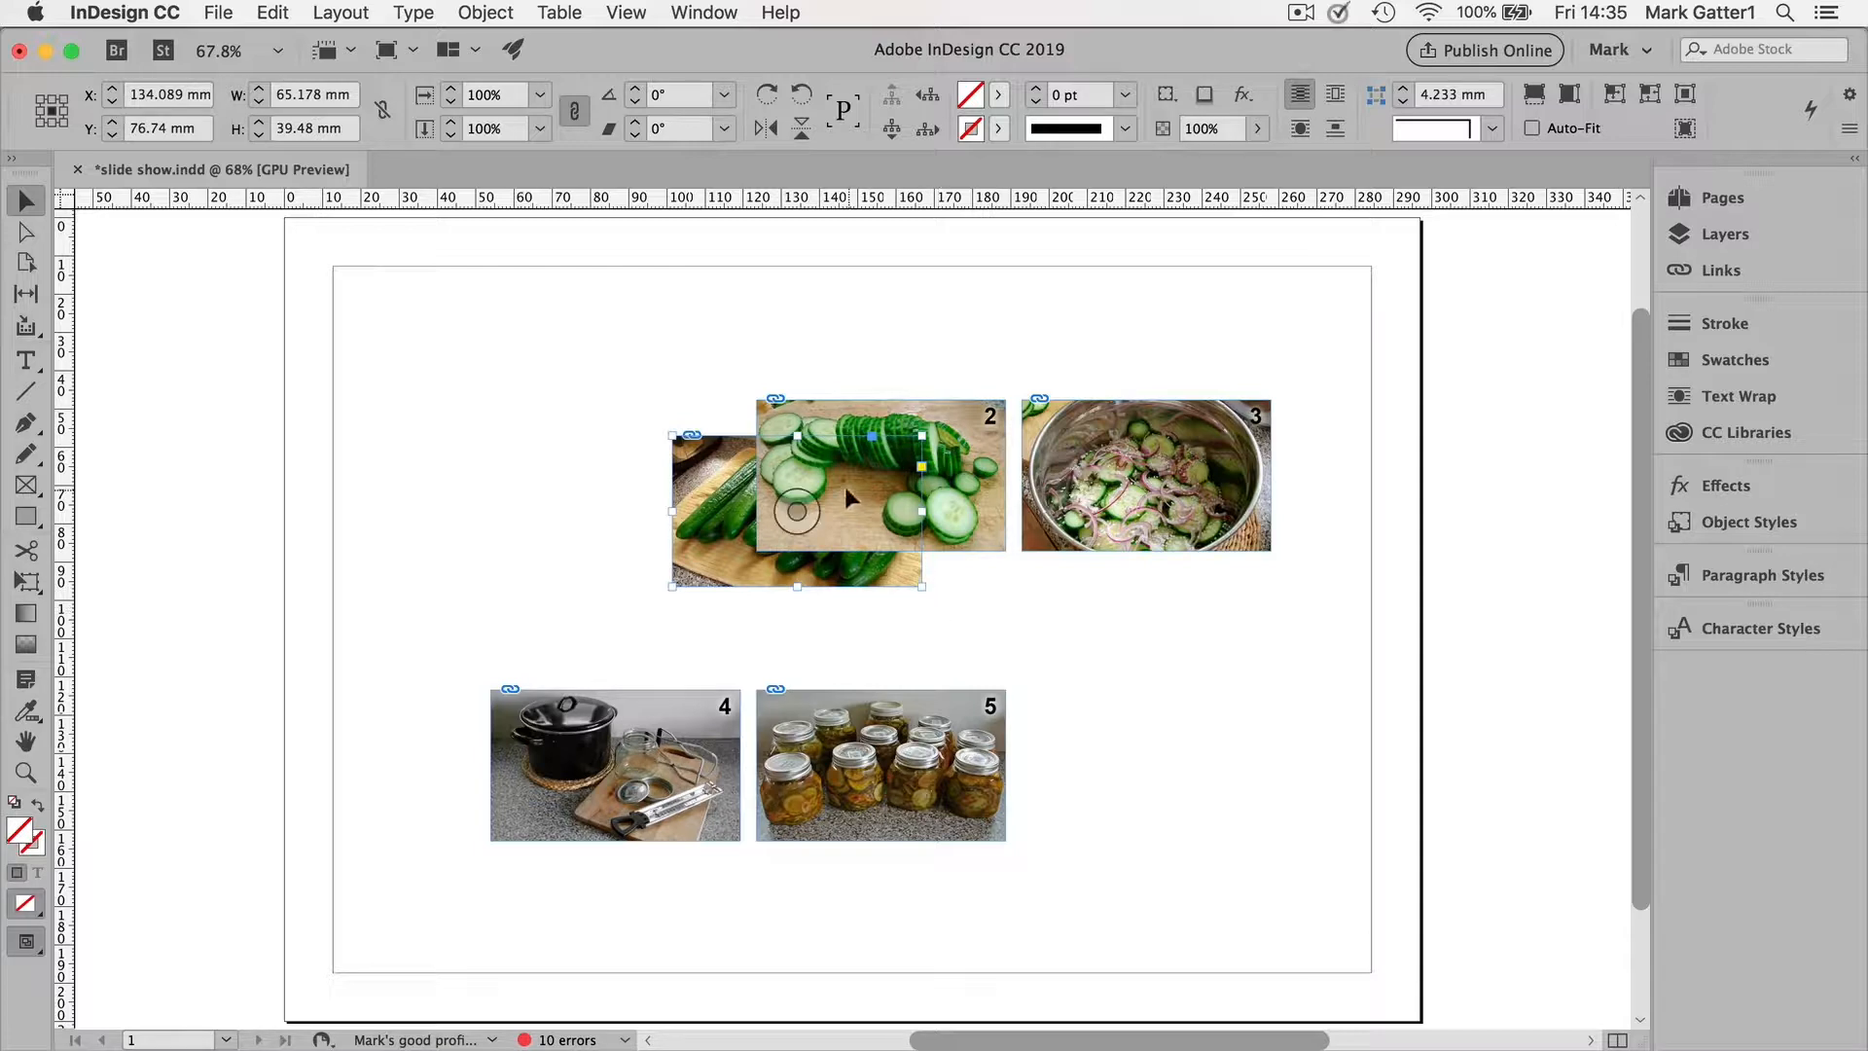
click(475, 12)
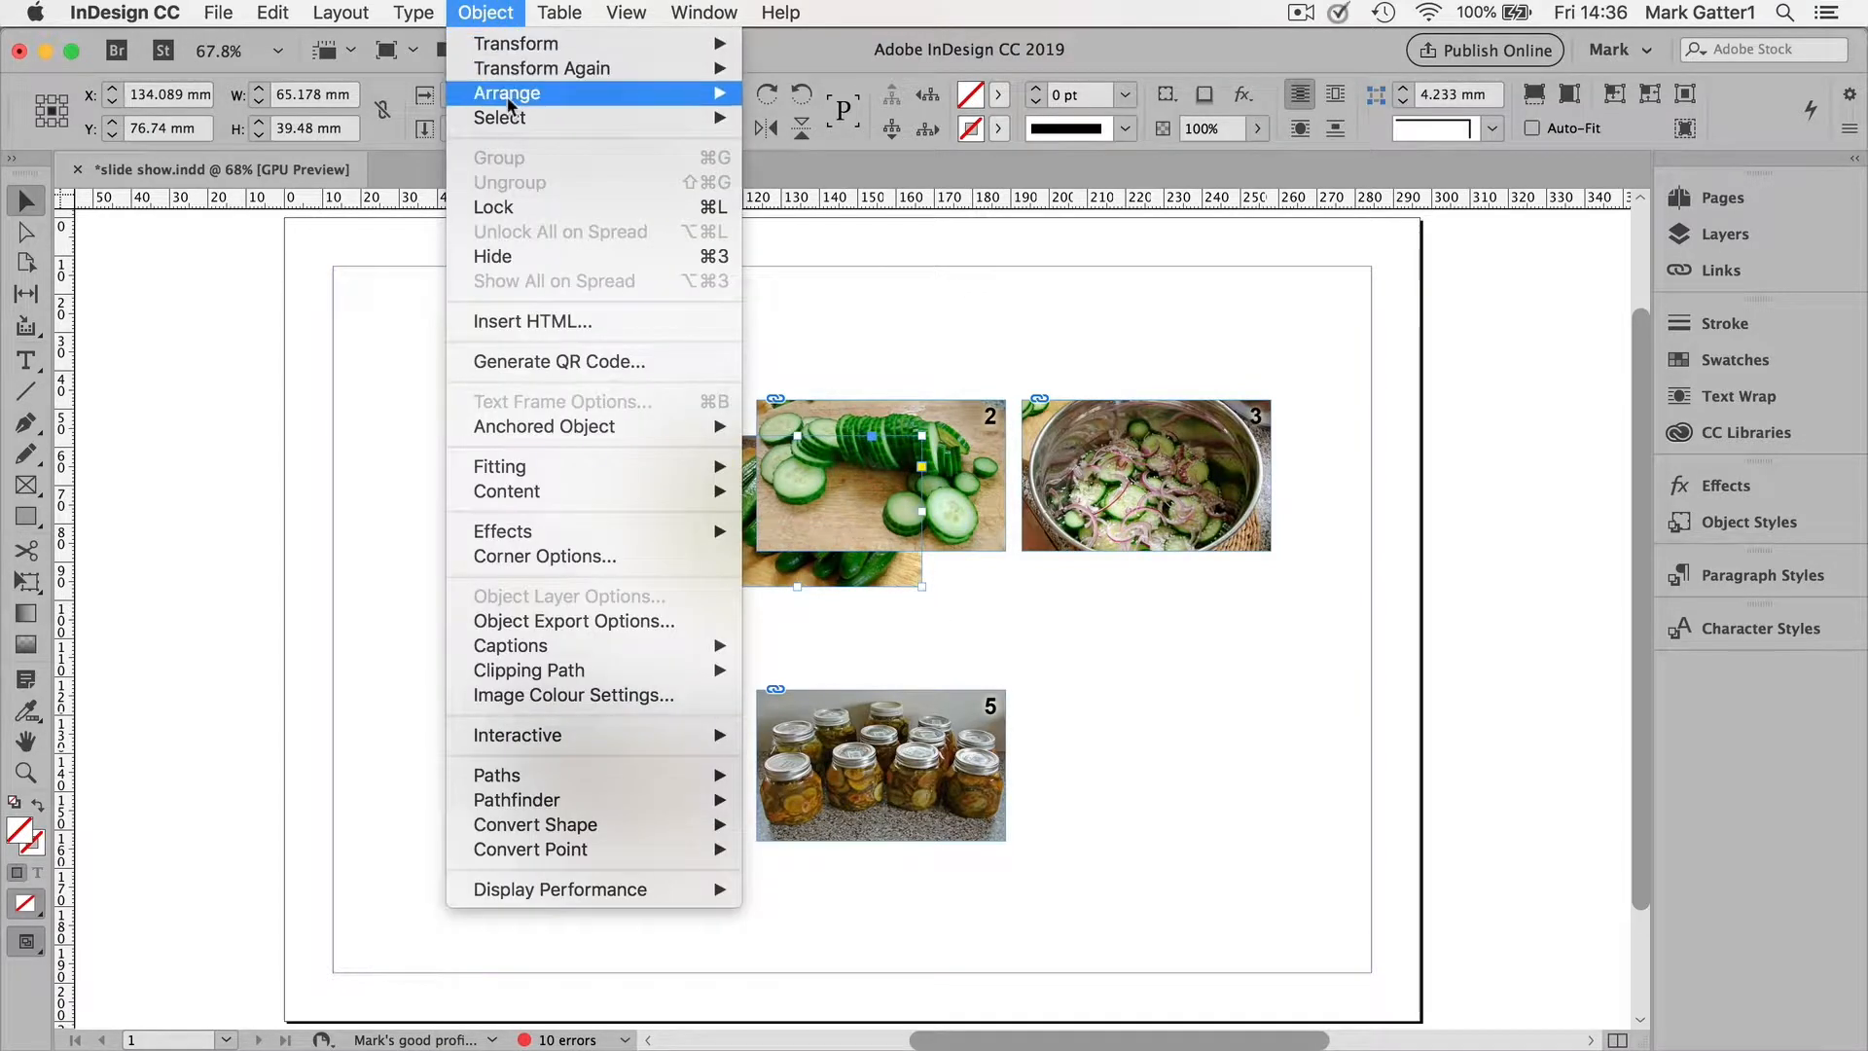
mouse_move(591, 93)
click(778, 92)
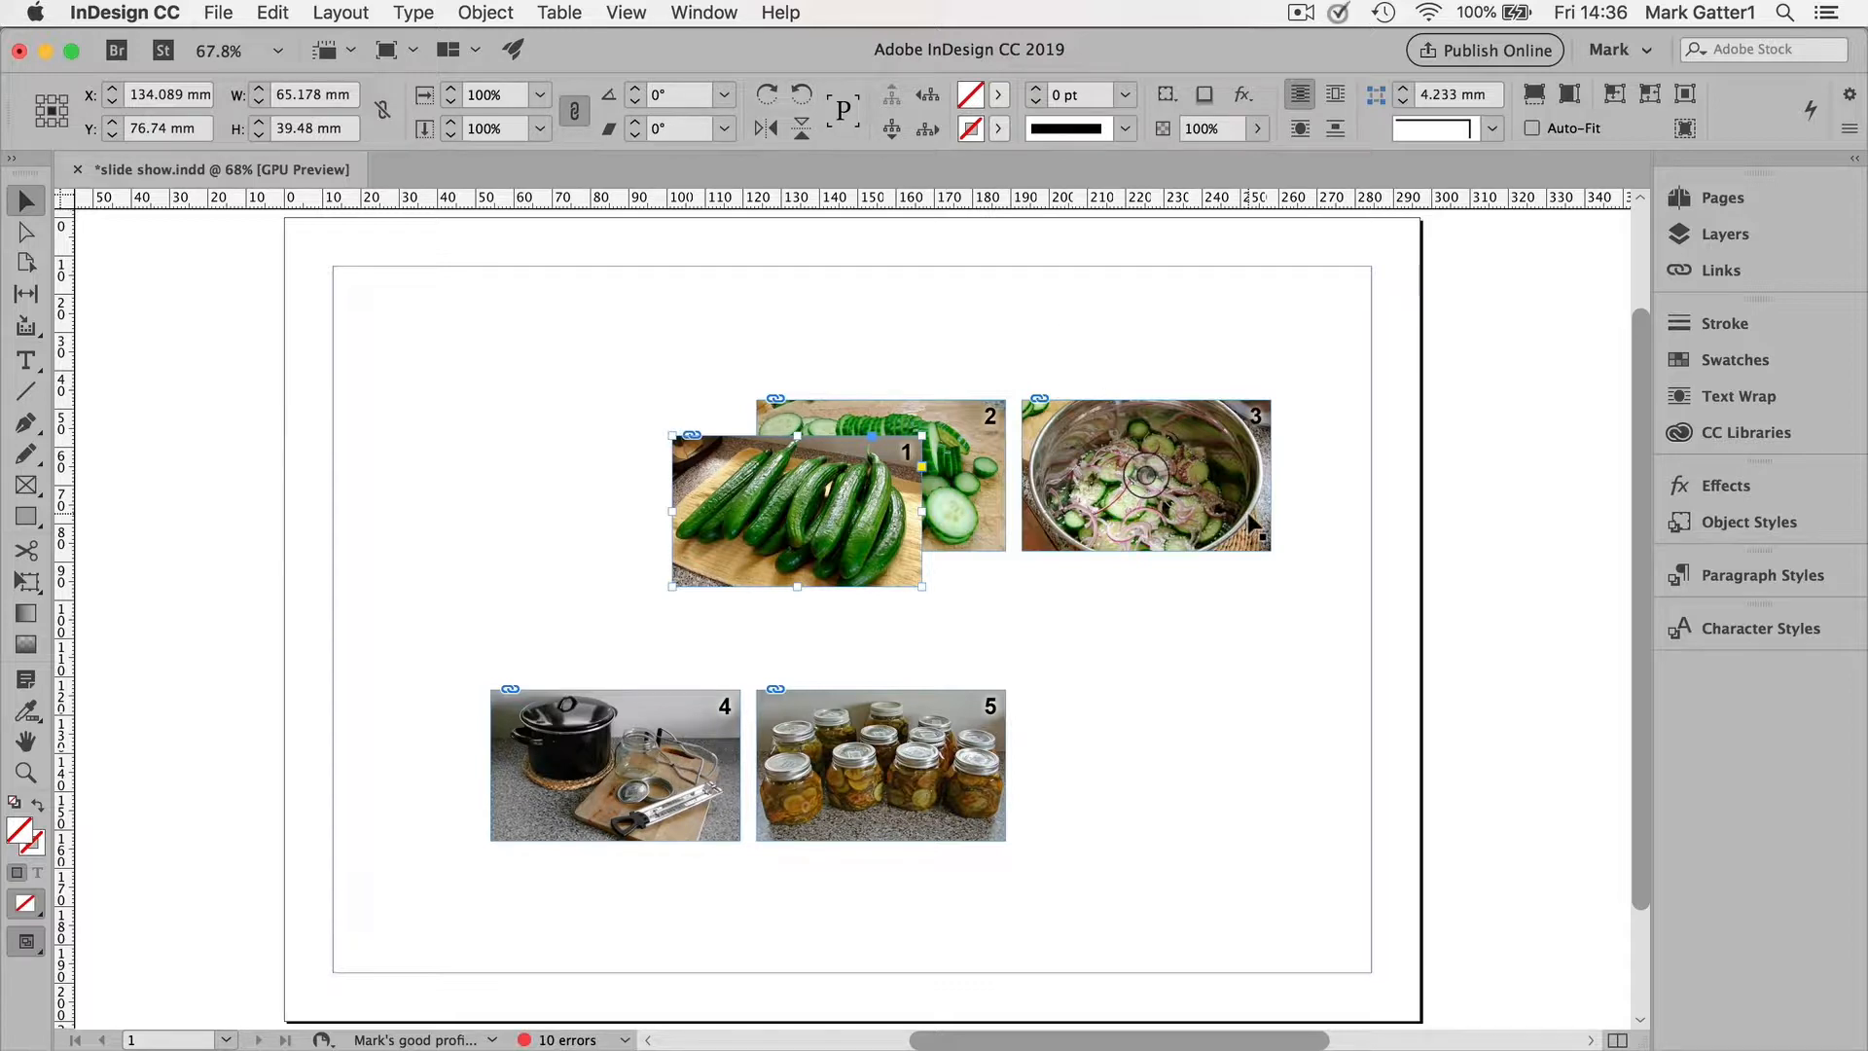
Step: Move image 3 above and right of image 2 and send it to back
drag(903, 562, 1055, 486)
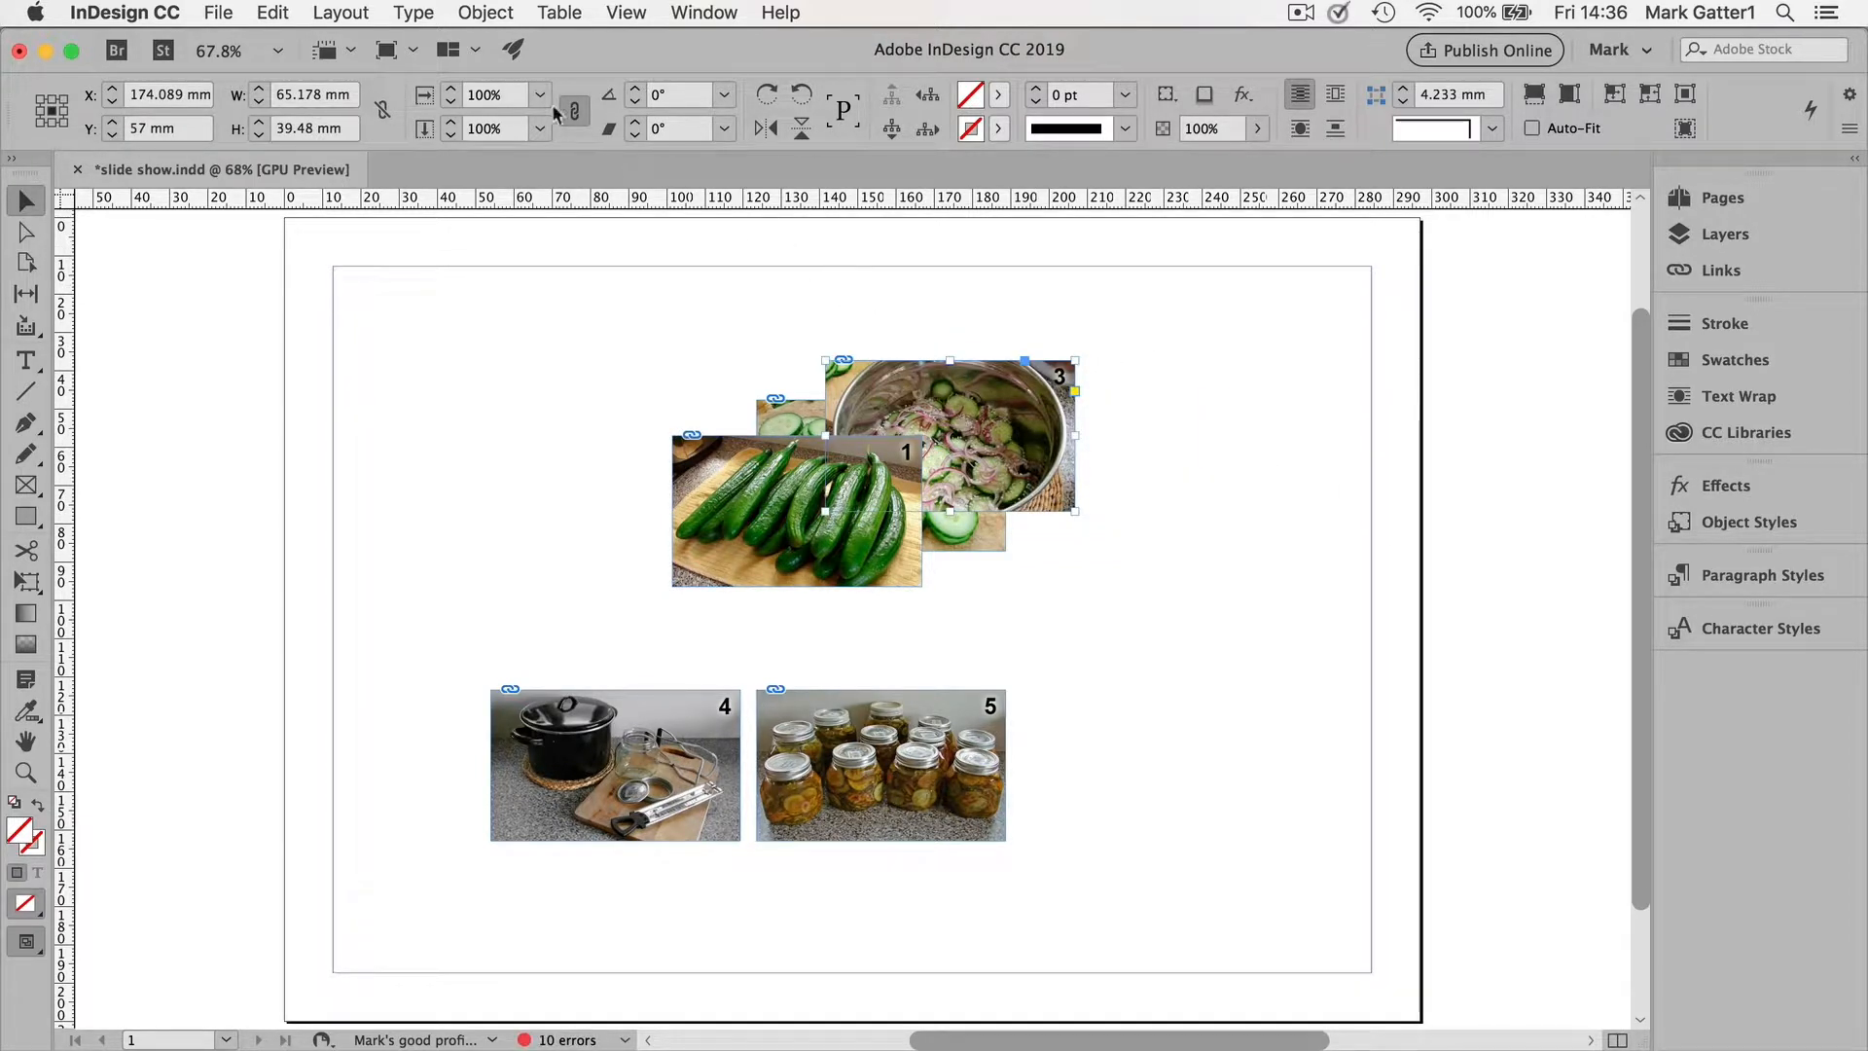
click(486, 12)
mouse_move(510, 93)
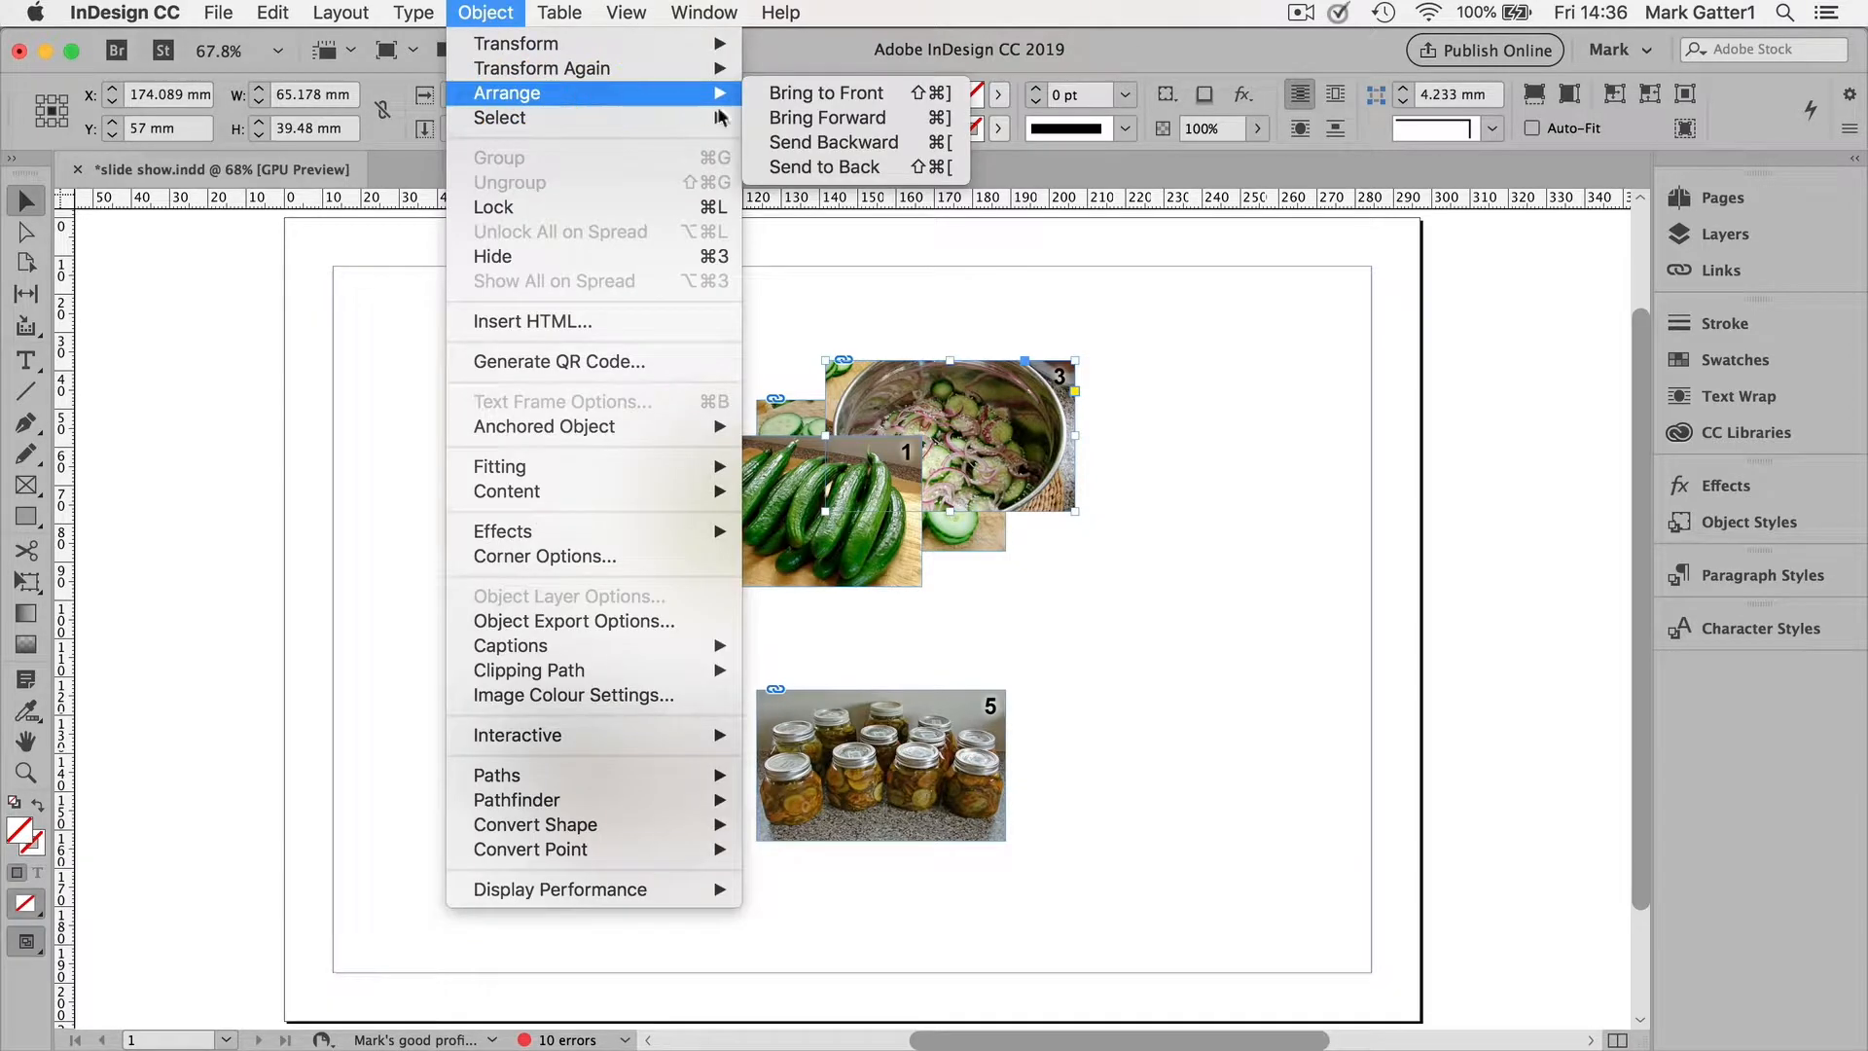
click(807, 168)
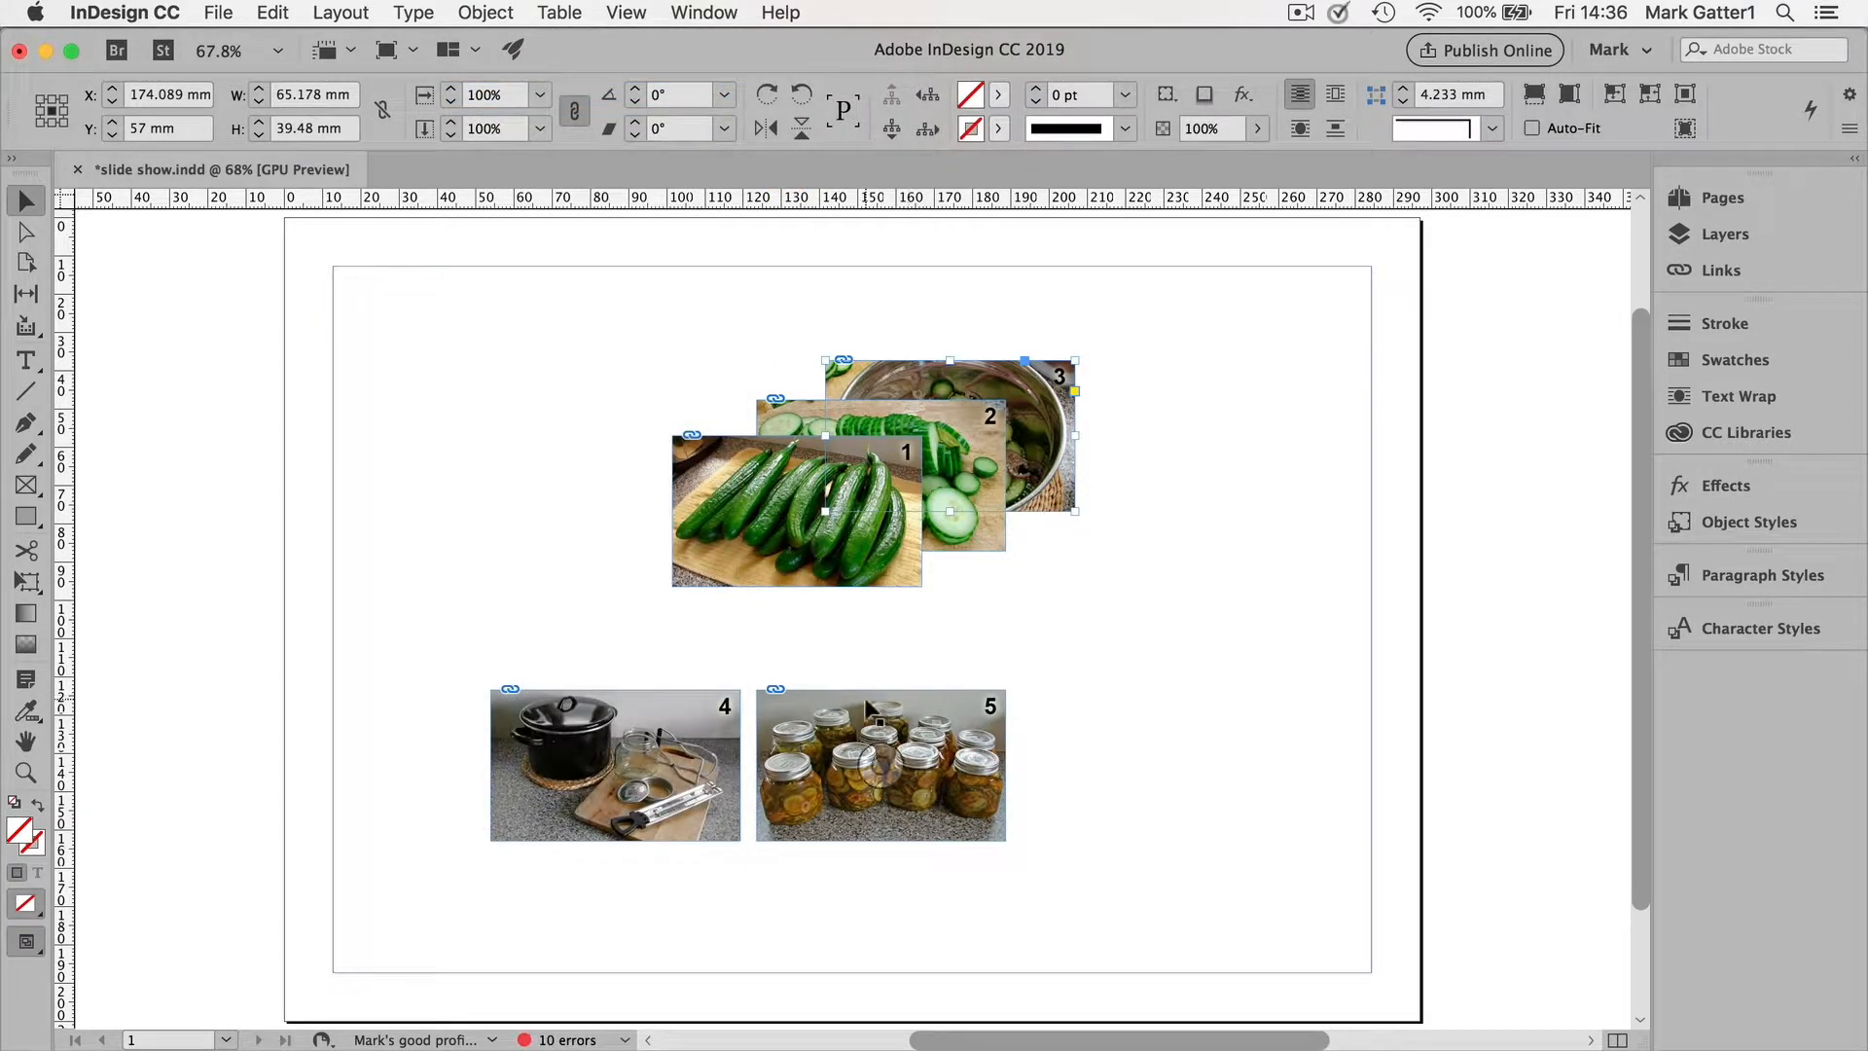
Step: Move image 4 to overlap the right side of the stack and send it to back
drag(689, 709, 1065, 449)
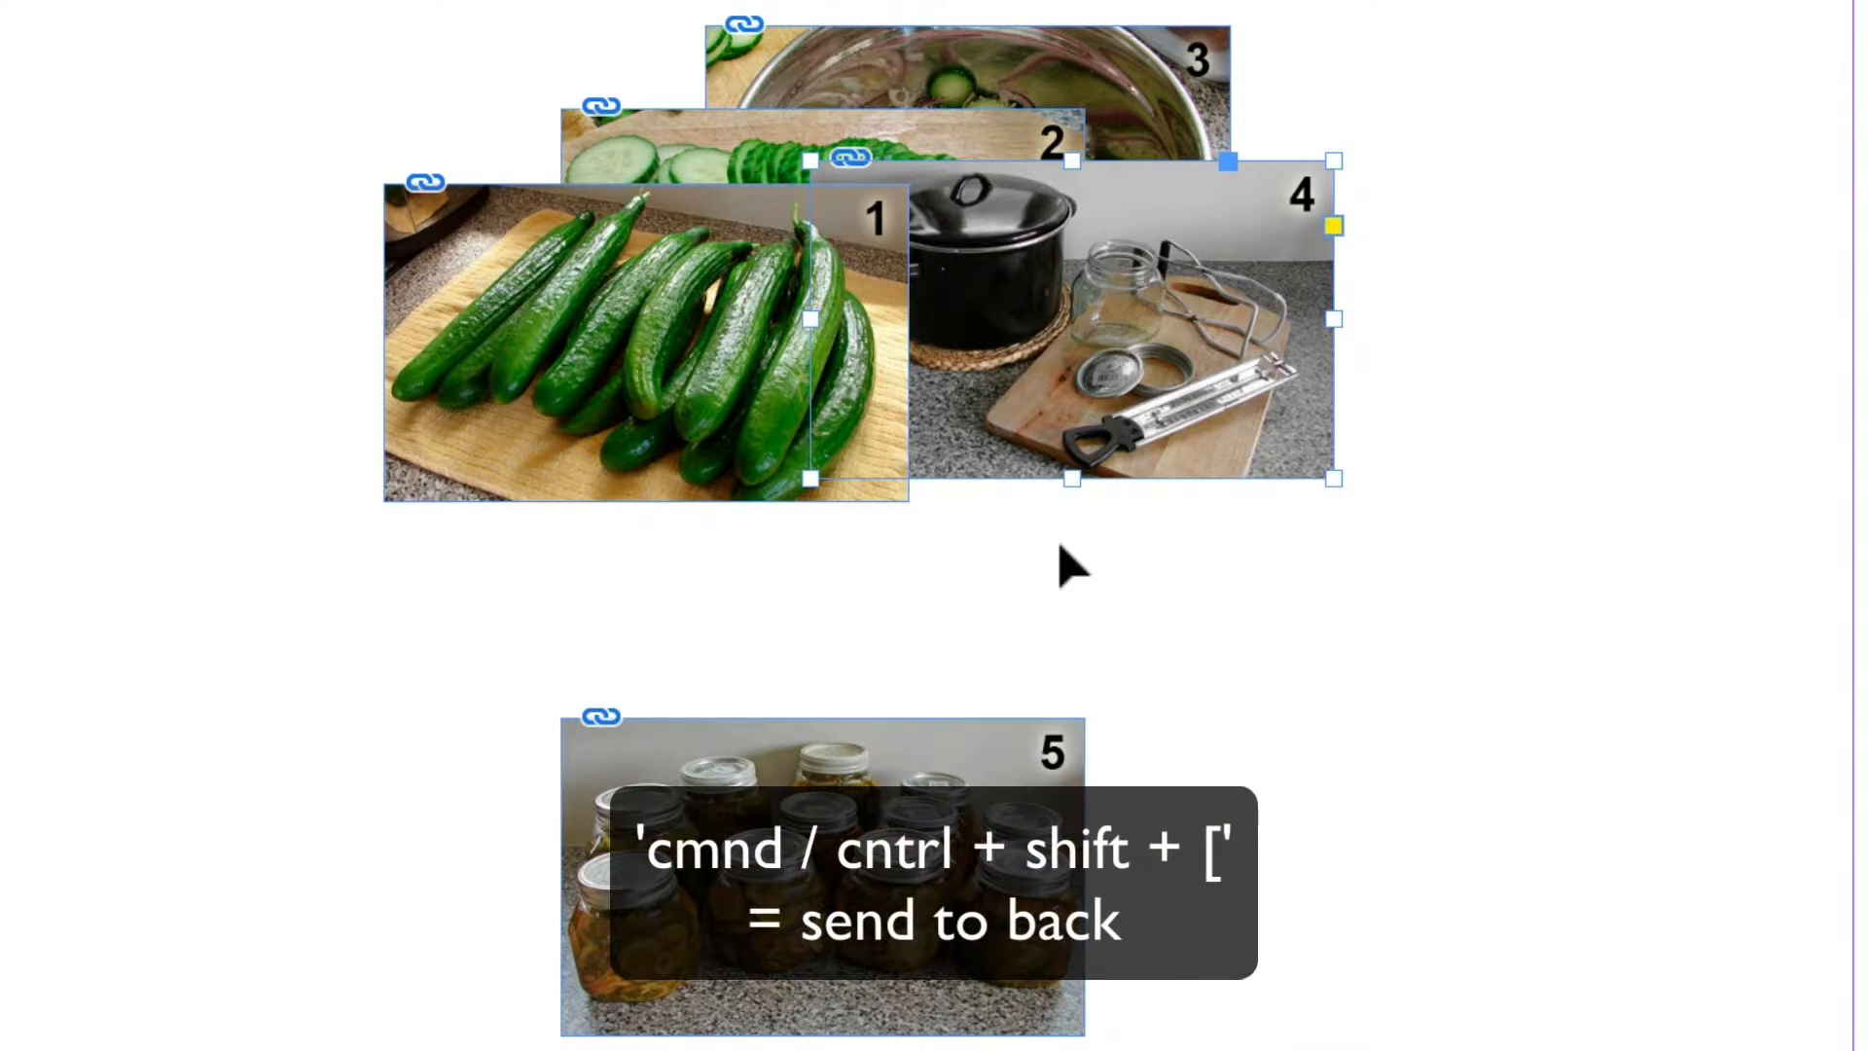
key(ctrl+shift+bracketleft)
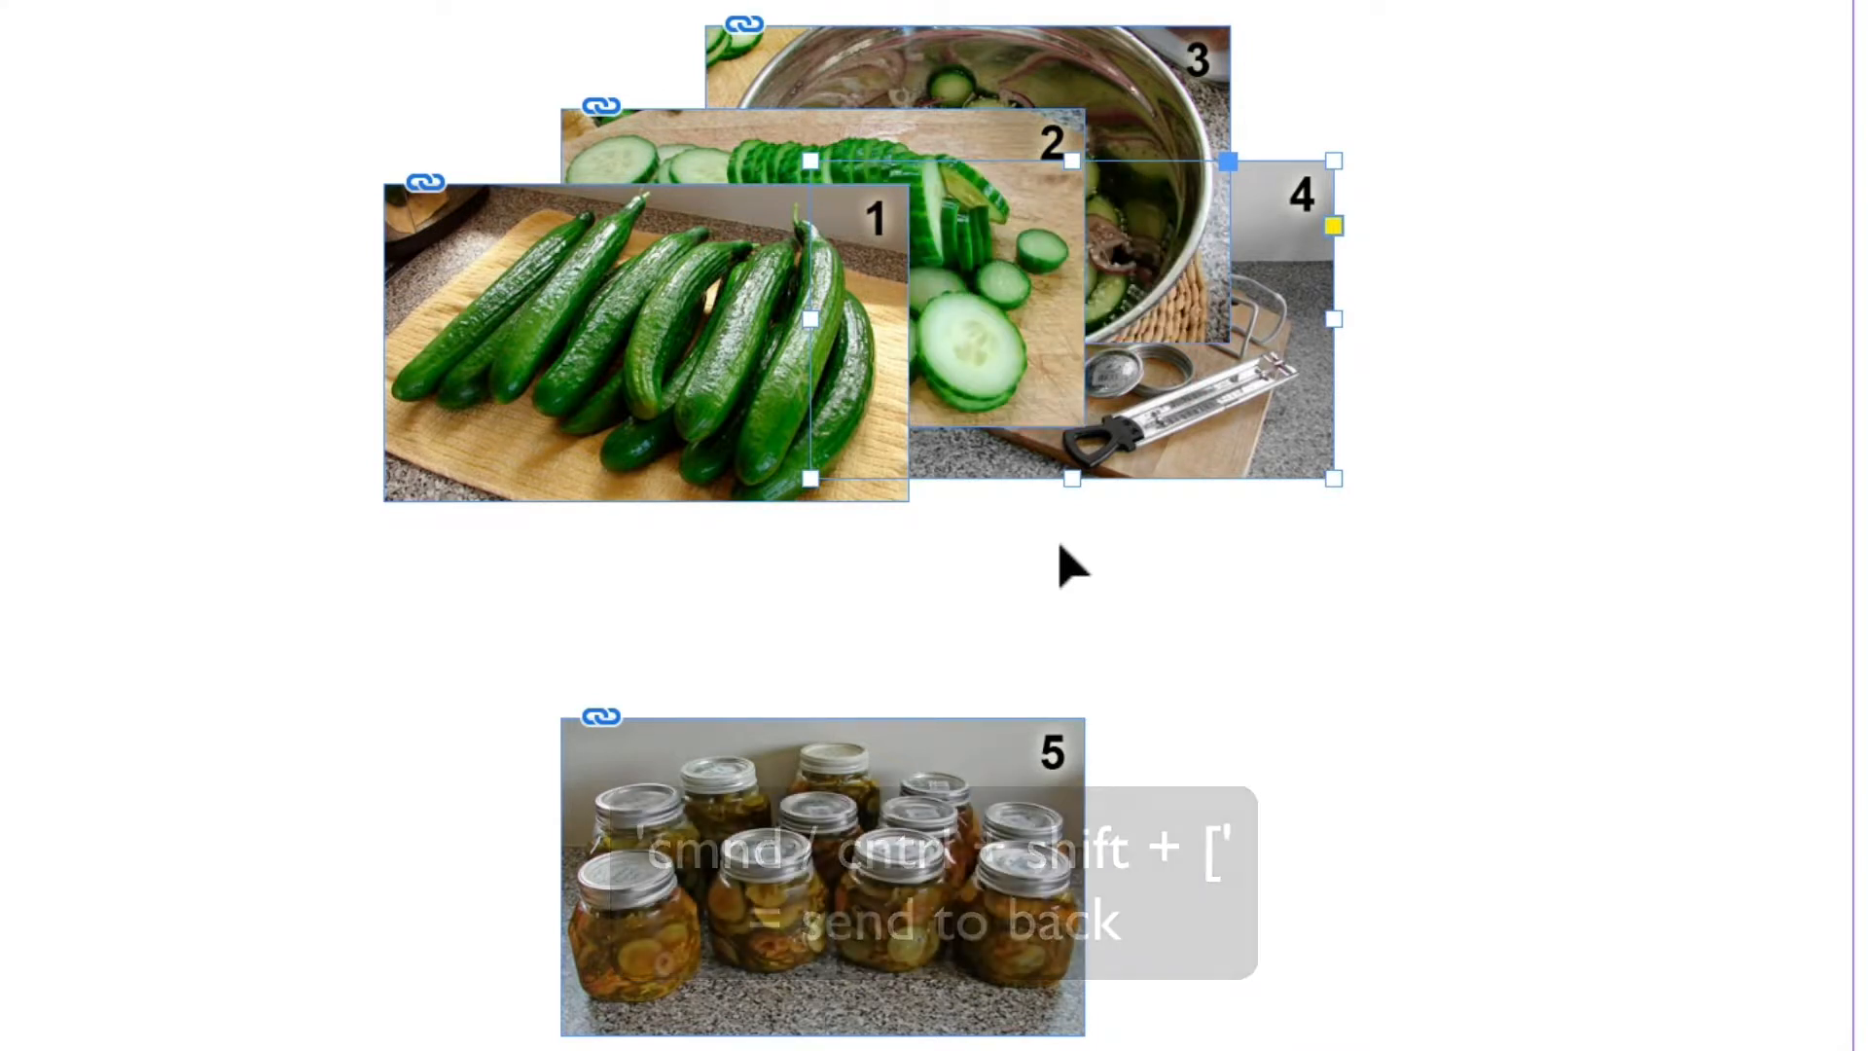
Step: Move image 5 beside image 4 and send it to back
drag(815, 875, 1220, 382)
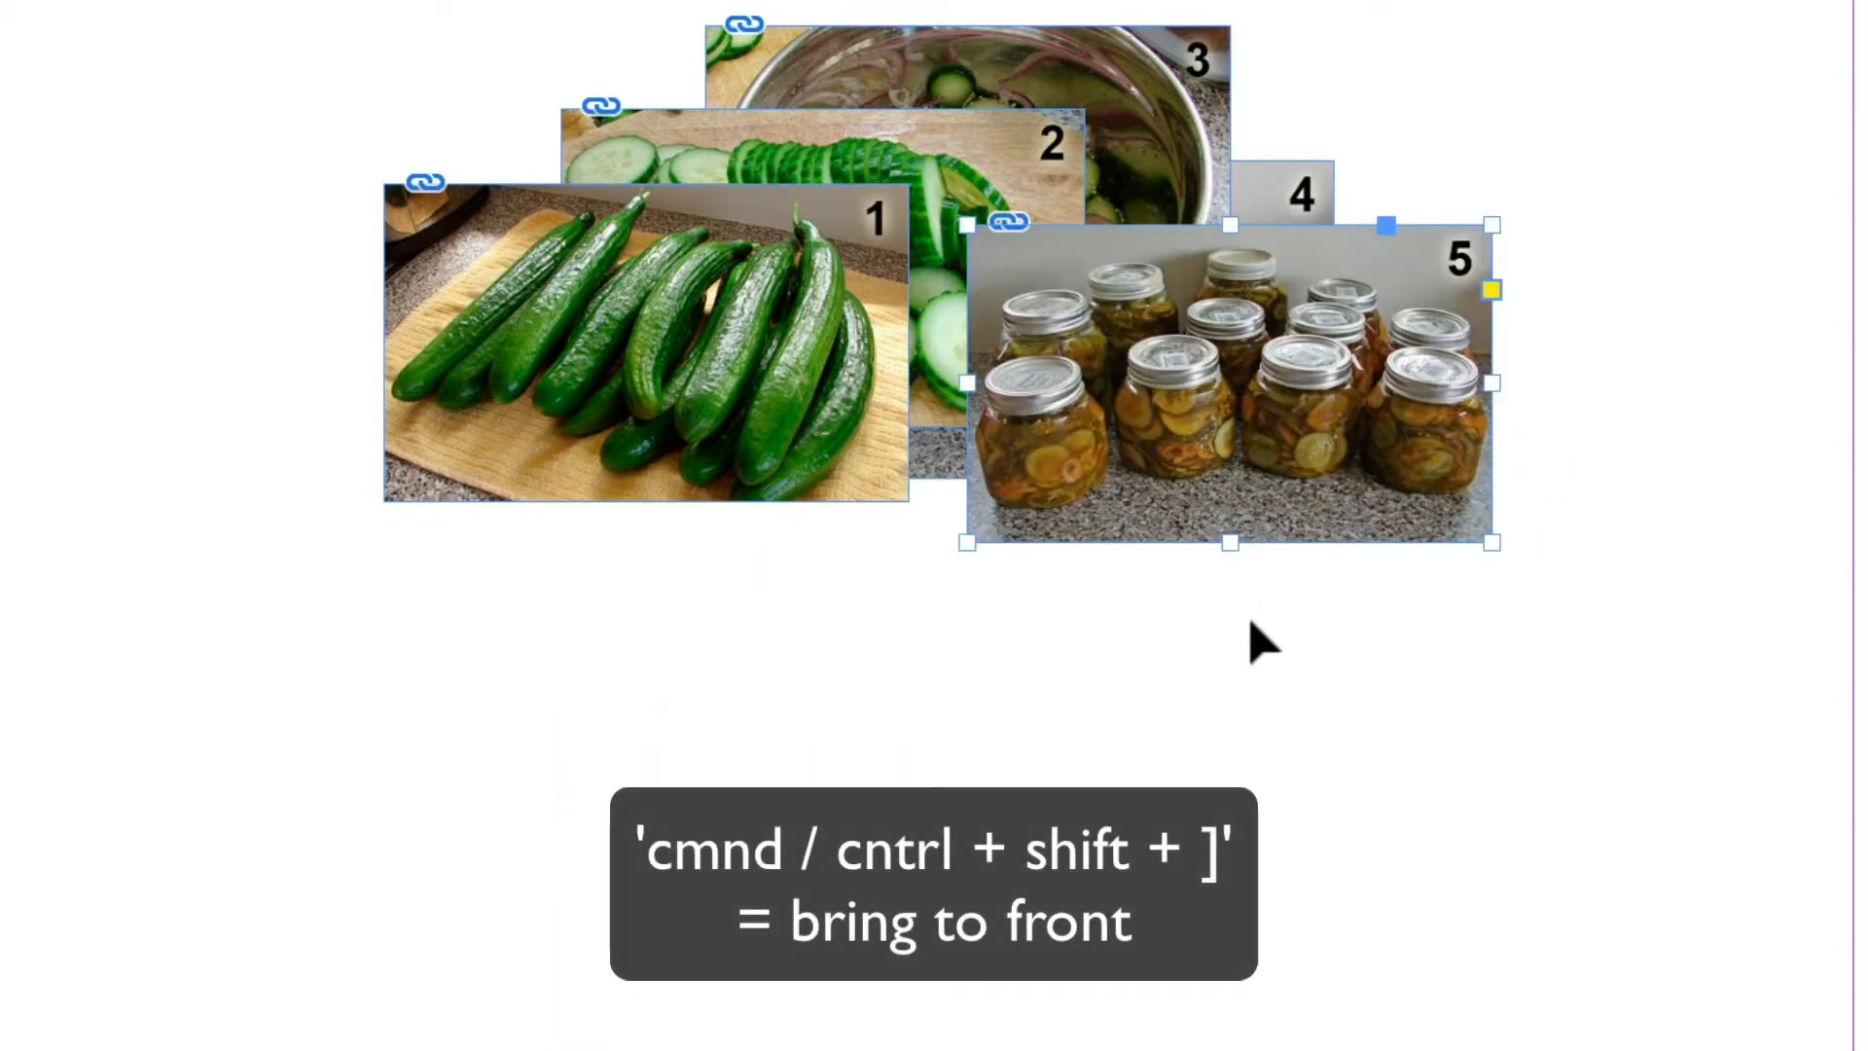
key(ctrl+shift+bracketleft)
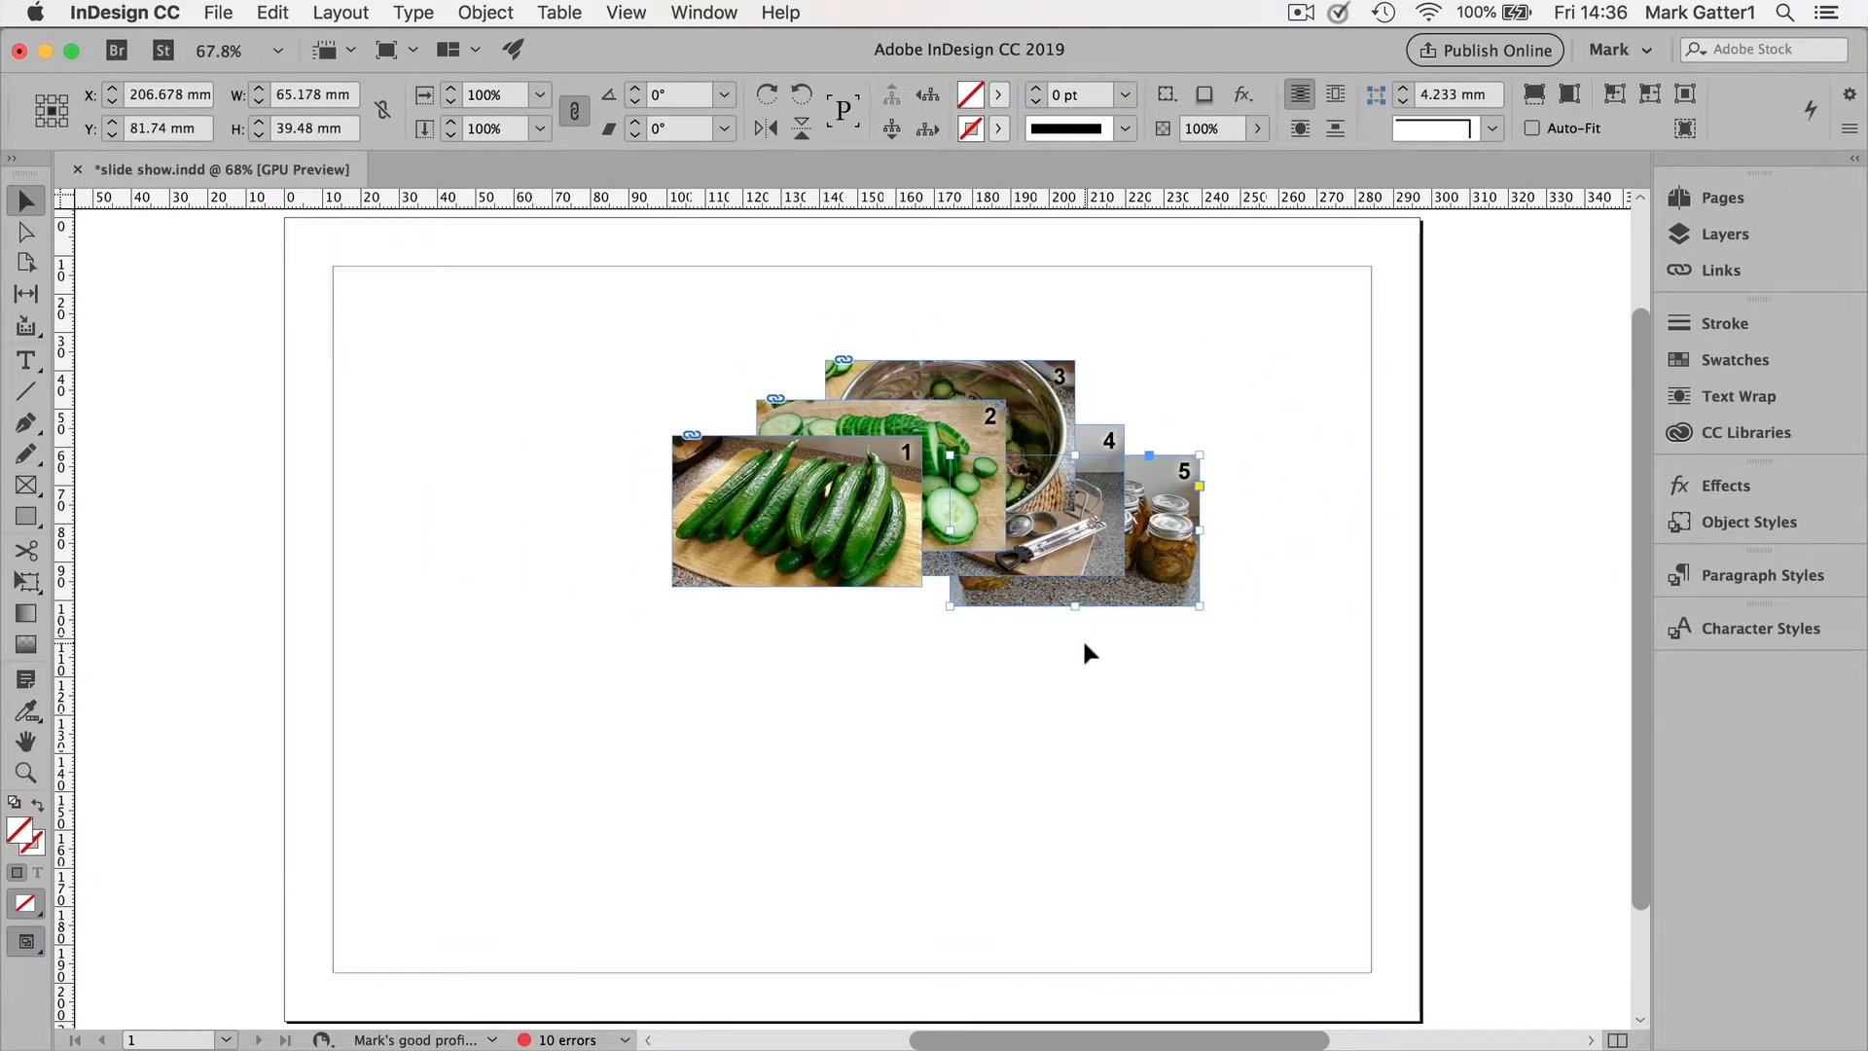
Step: Select all five images and align their horizontal and vertical centres so they stack exactly on top of each other
click(704, 12)
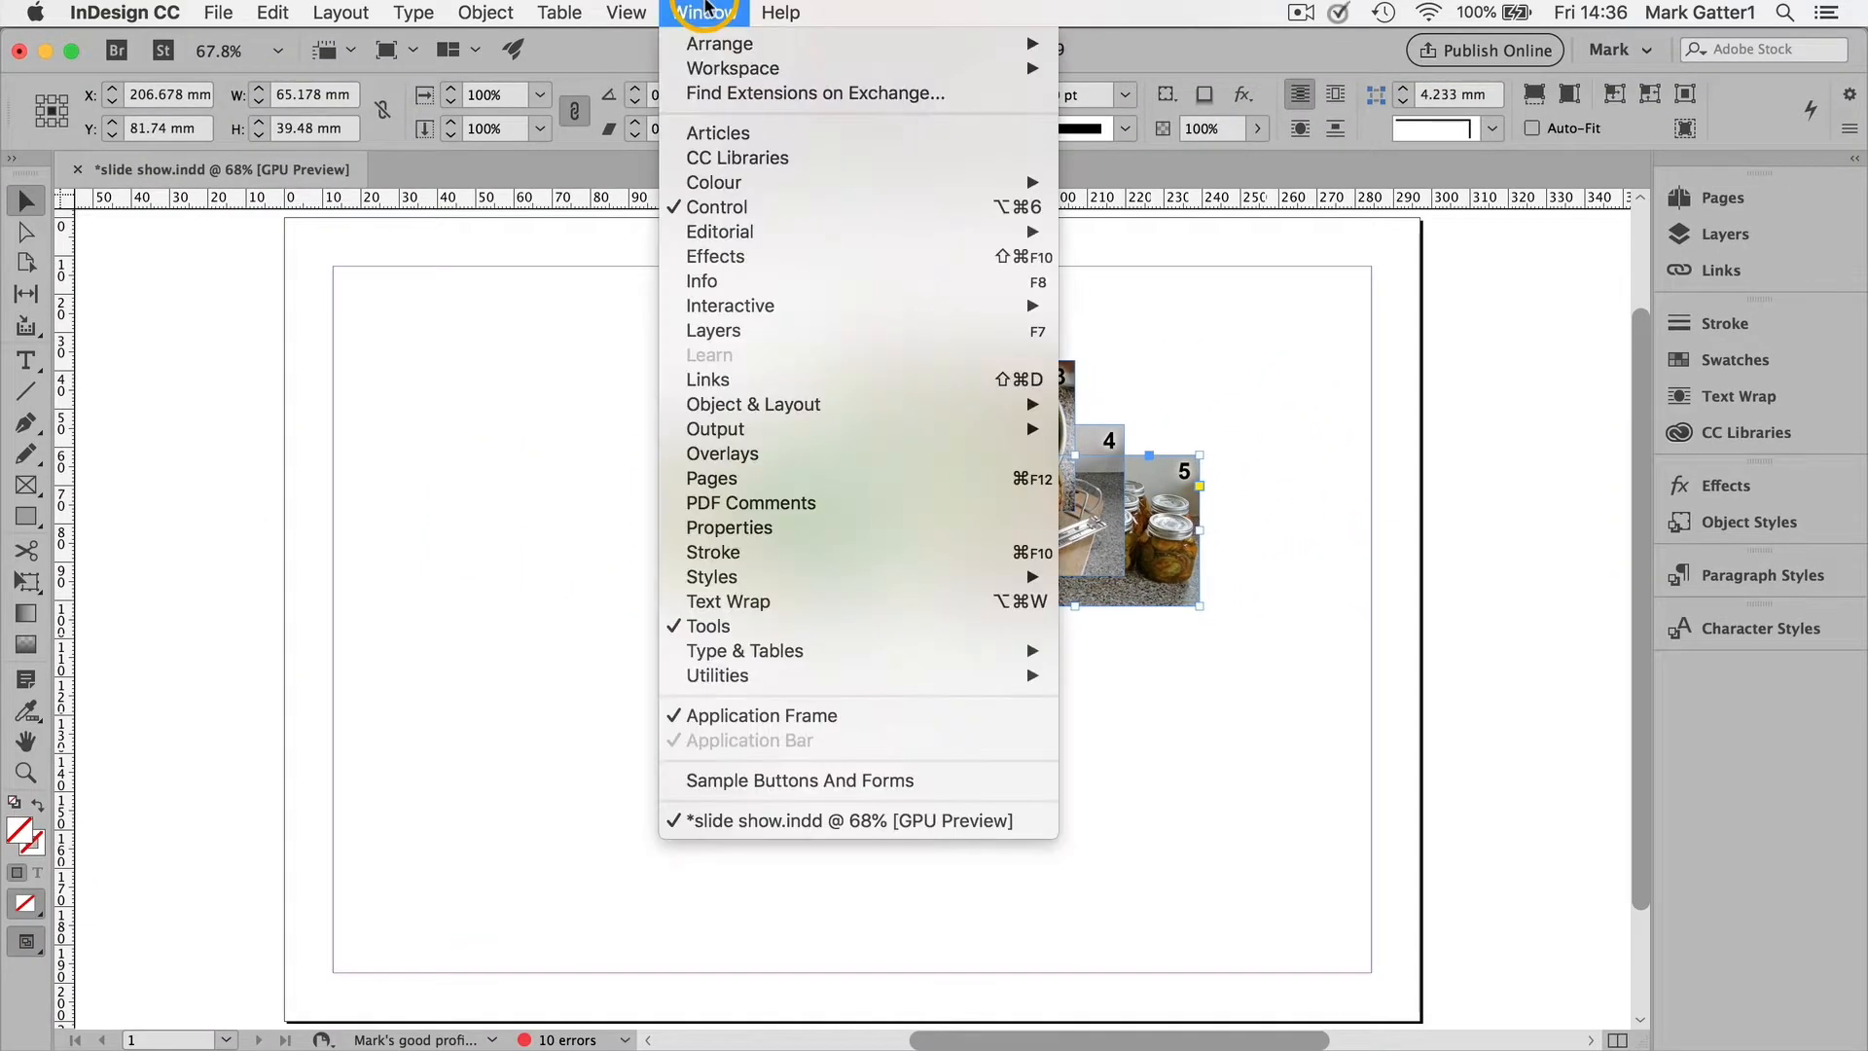
mouse_move(821, 405)
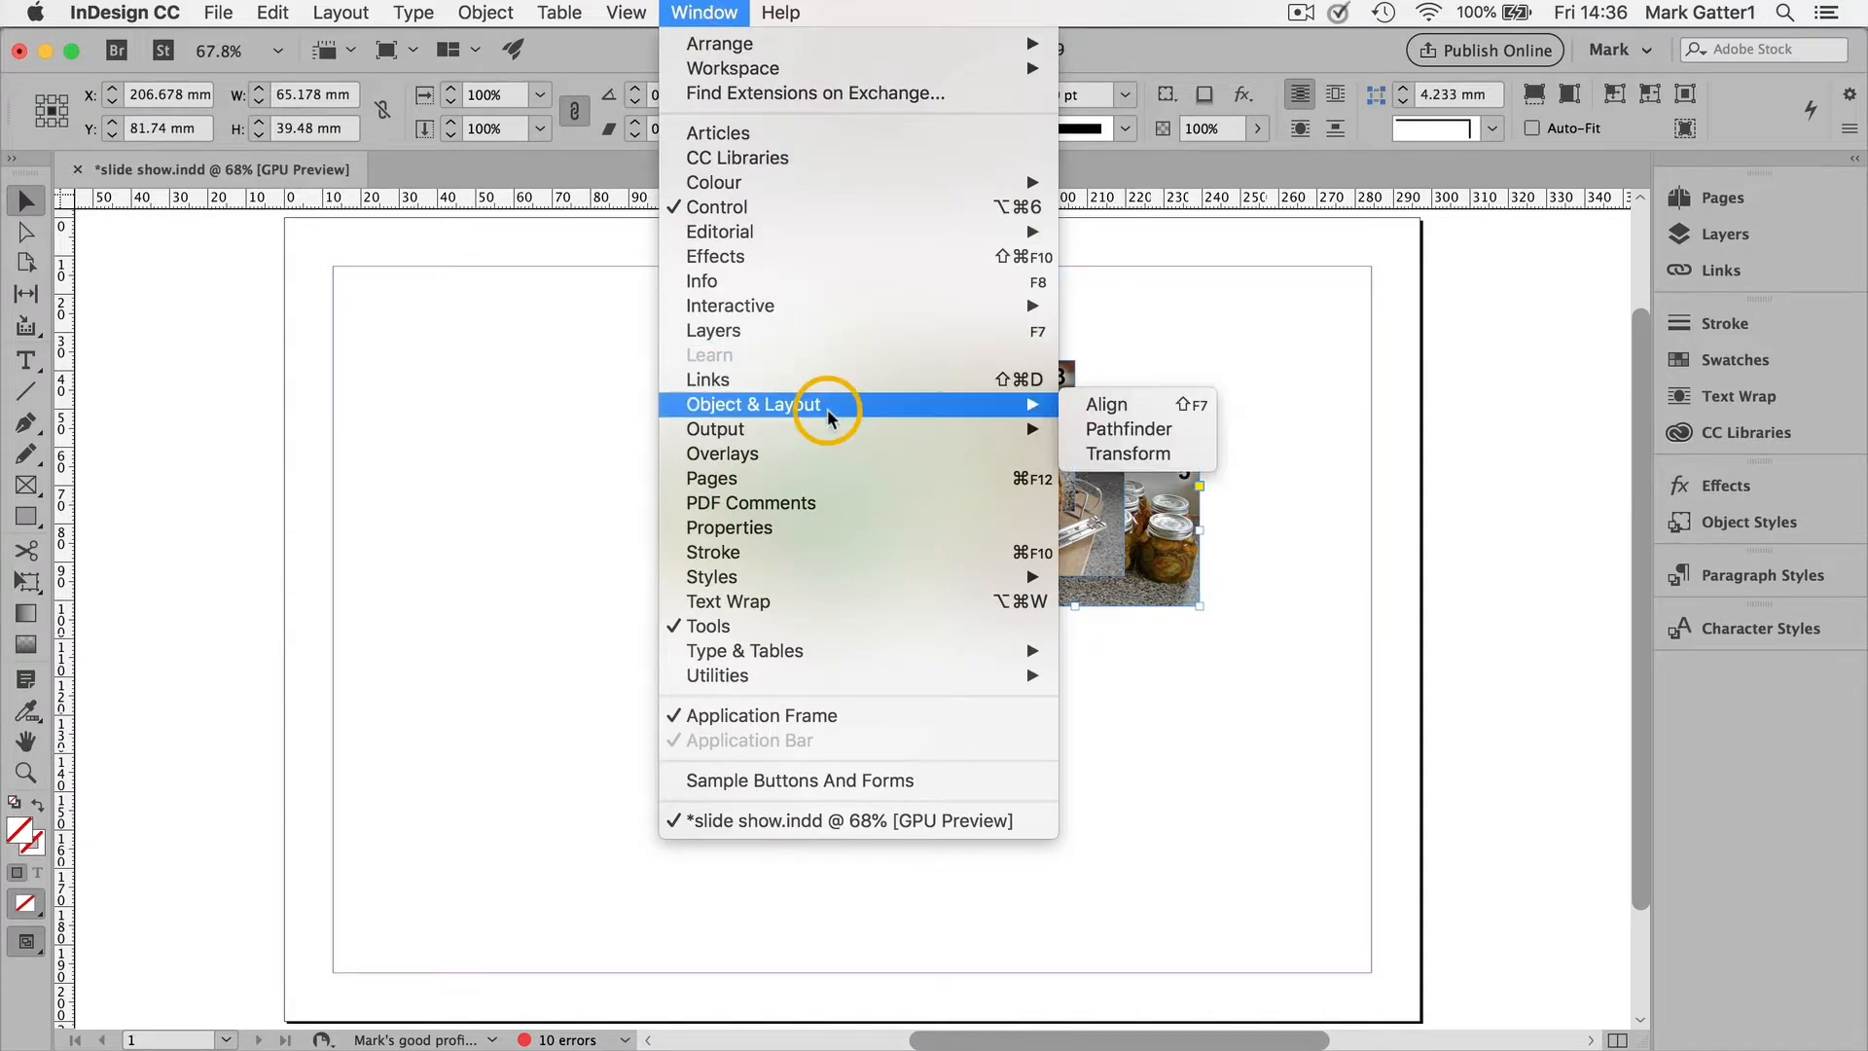
click(1101, 420)
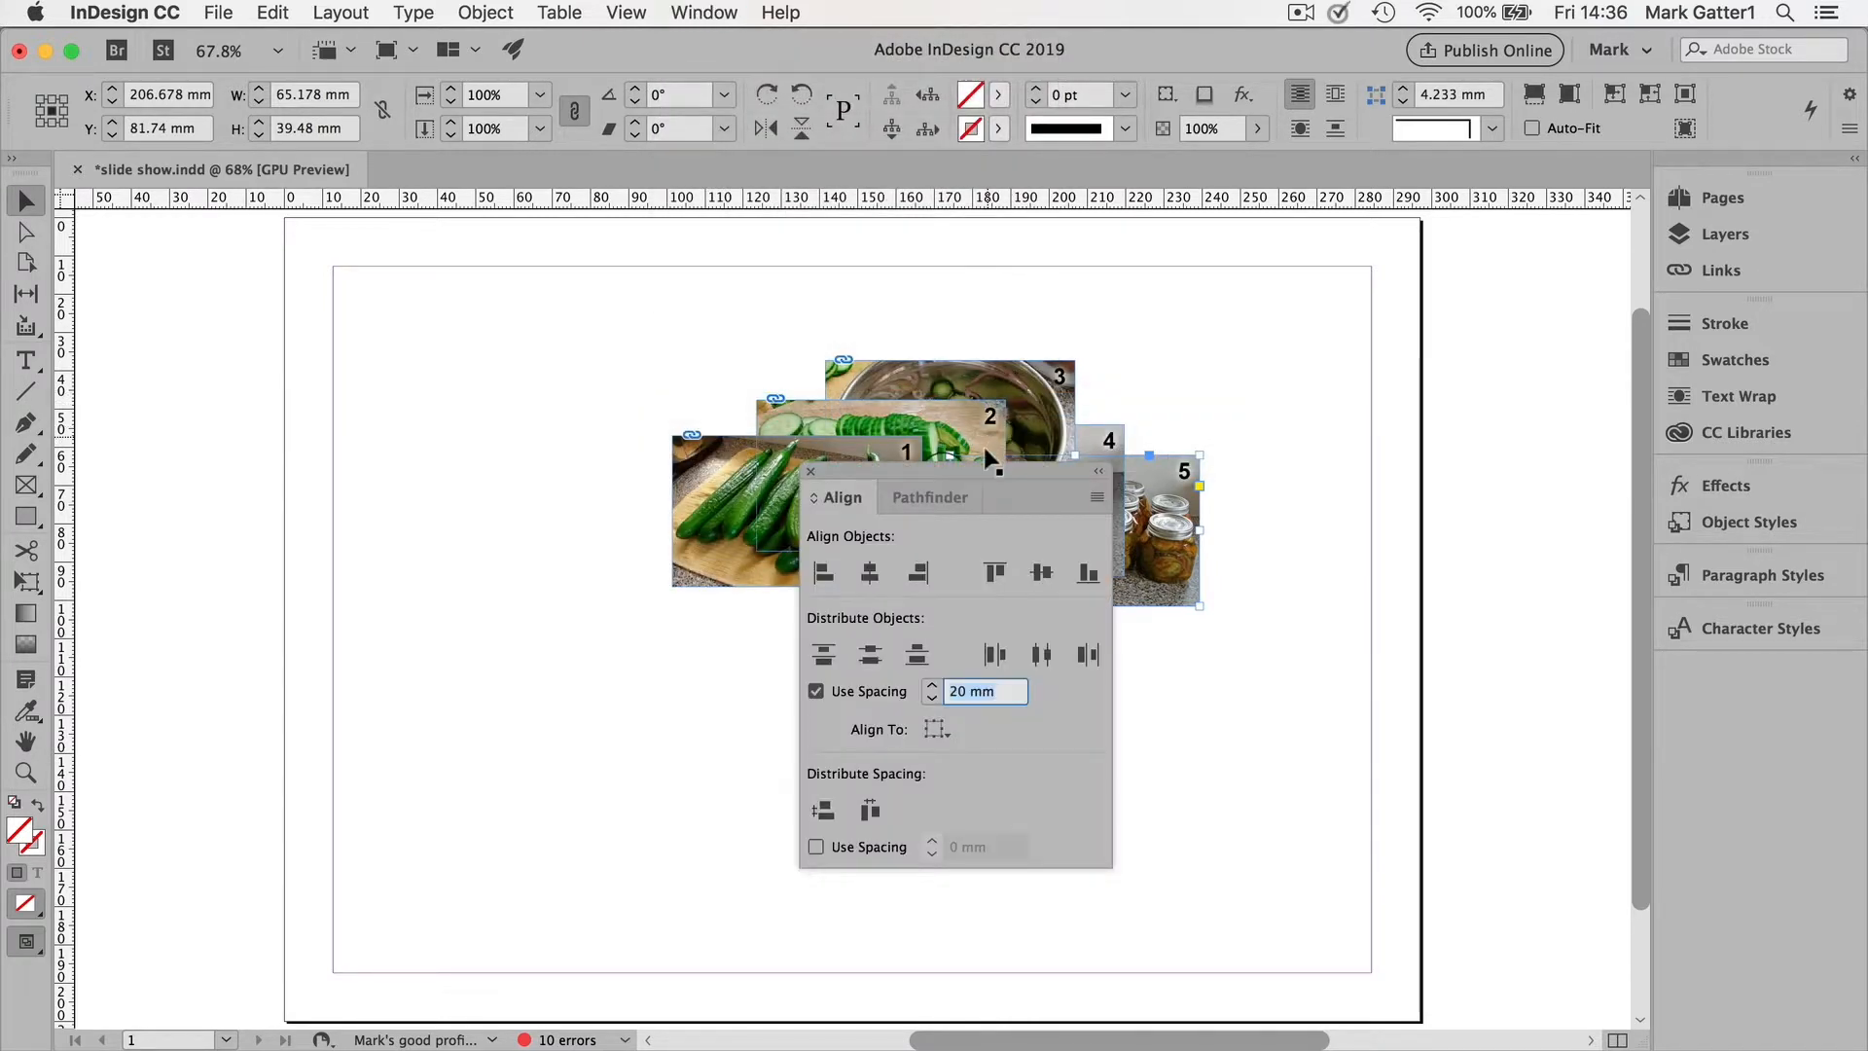
drag(972, 471, 455, 342)
drag(653, 329, 1221, 730)
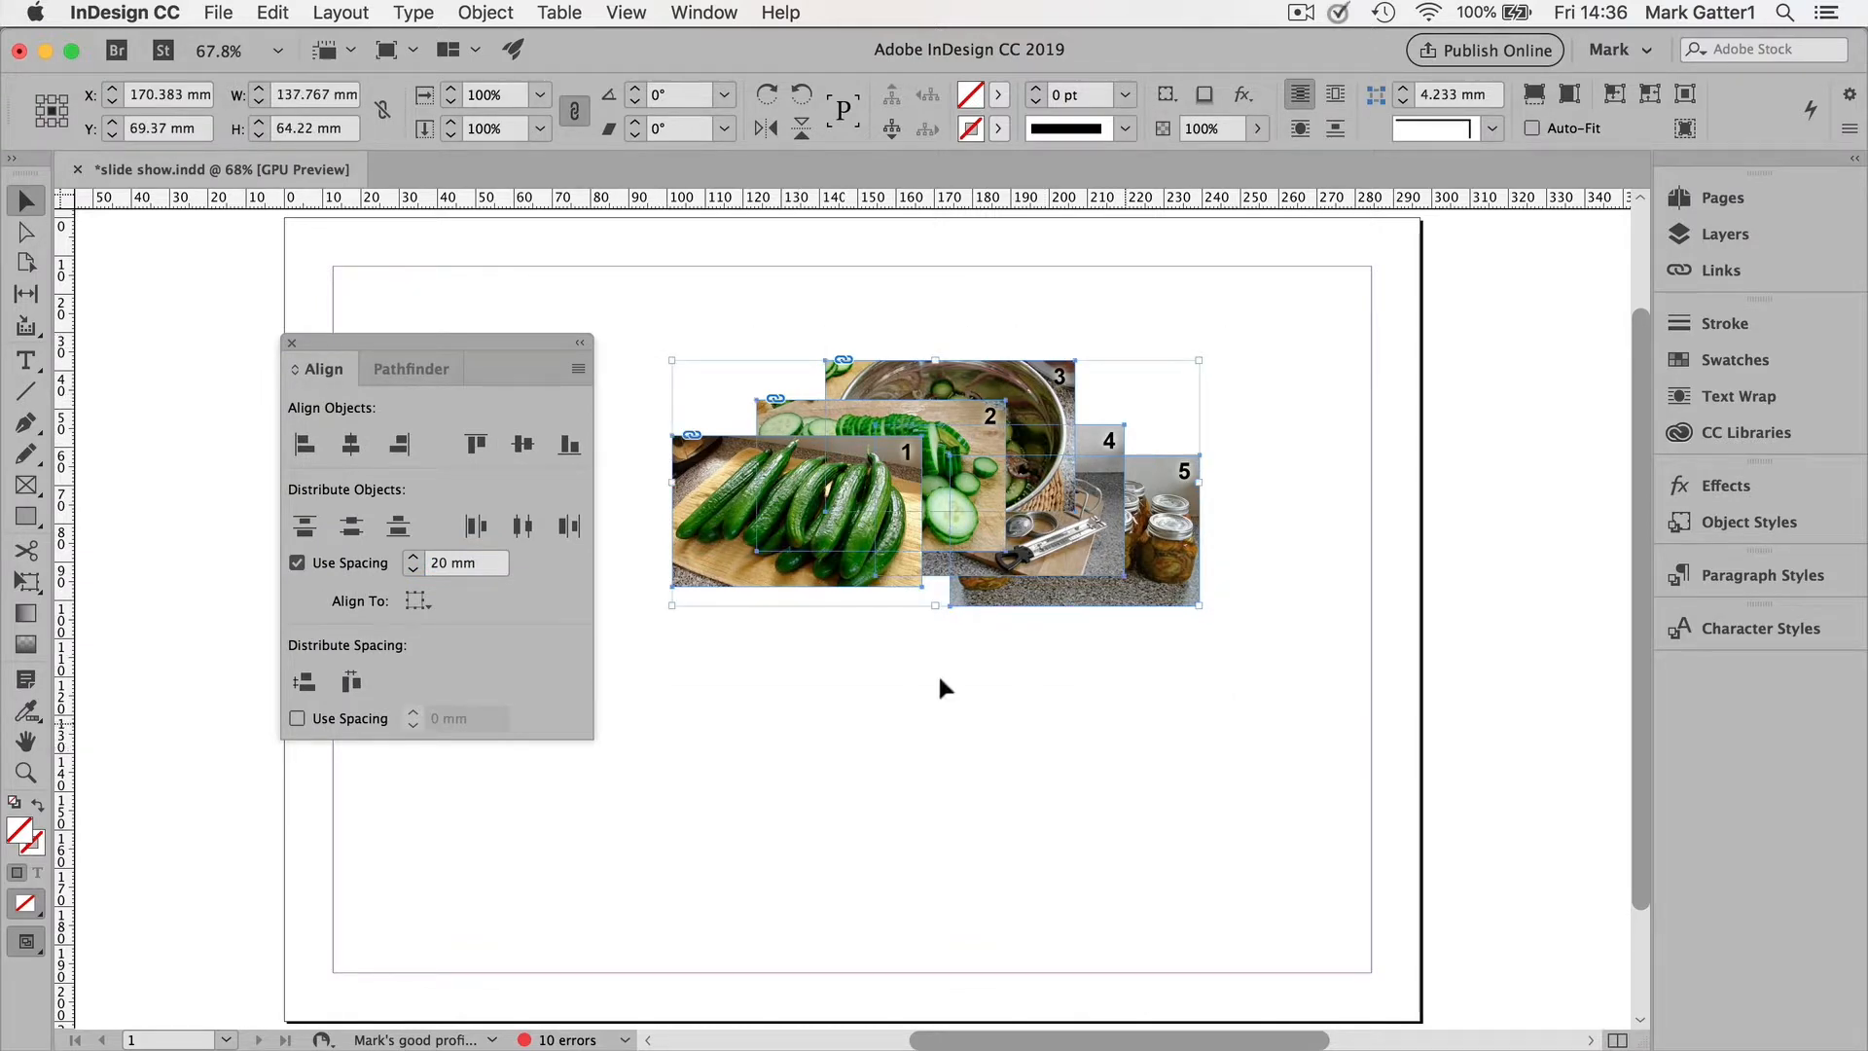
click(351, 444)
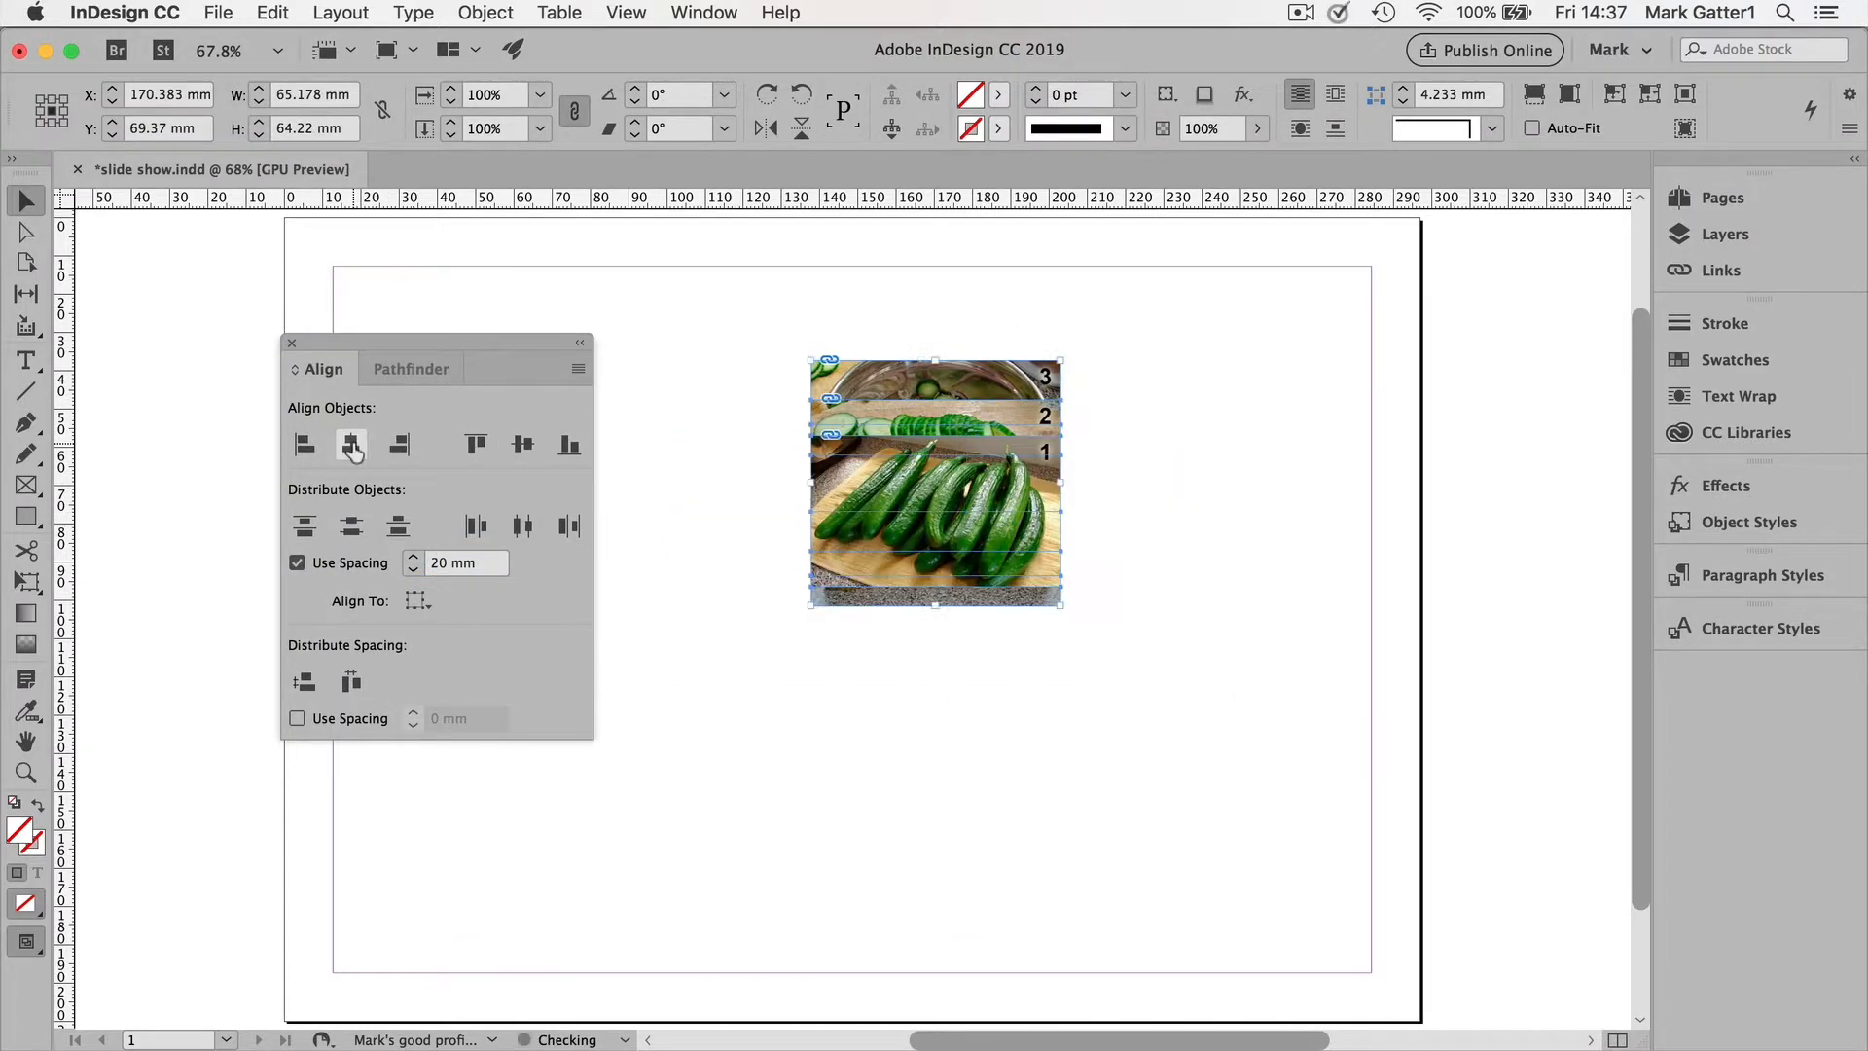
click(522, 445)
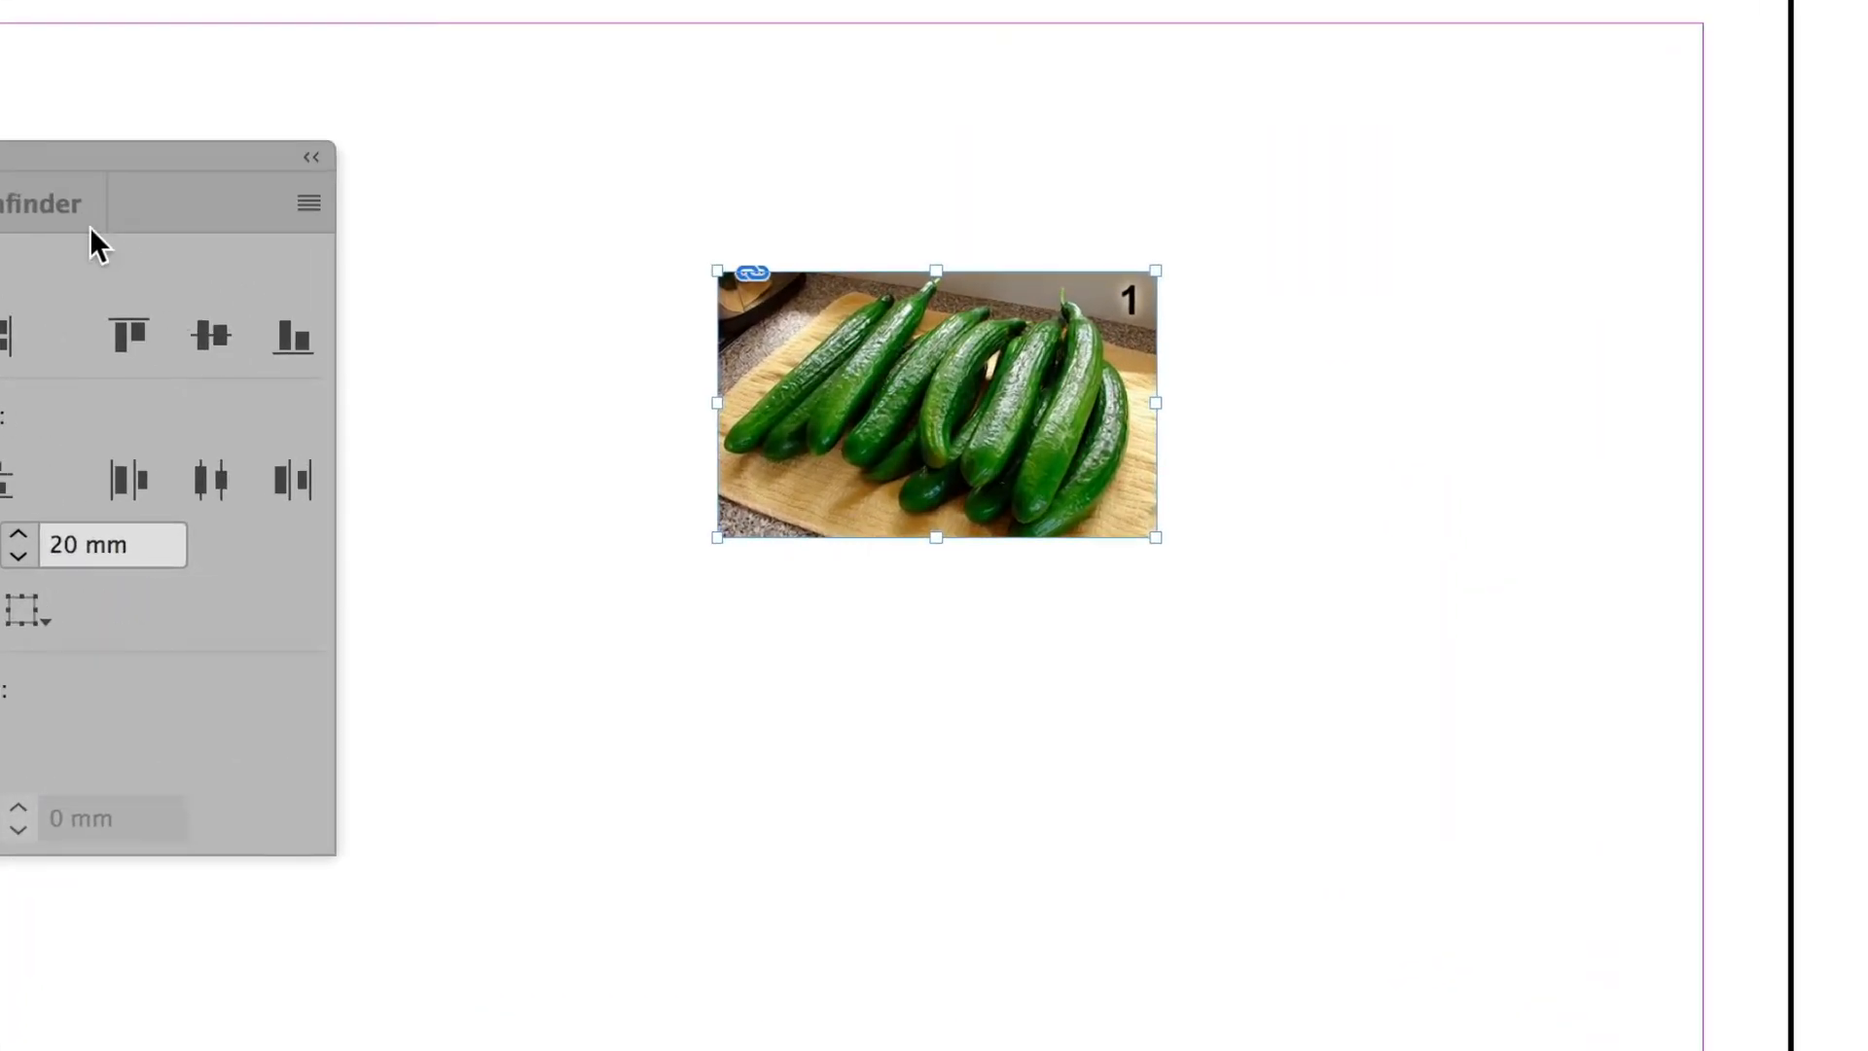
Step: Move the stacked images and scale them proportionally together to about 193 × 117 mm, centred on the page
key(shift+F7)
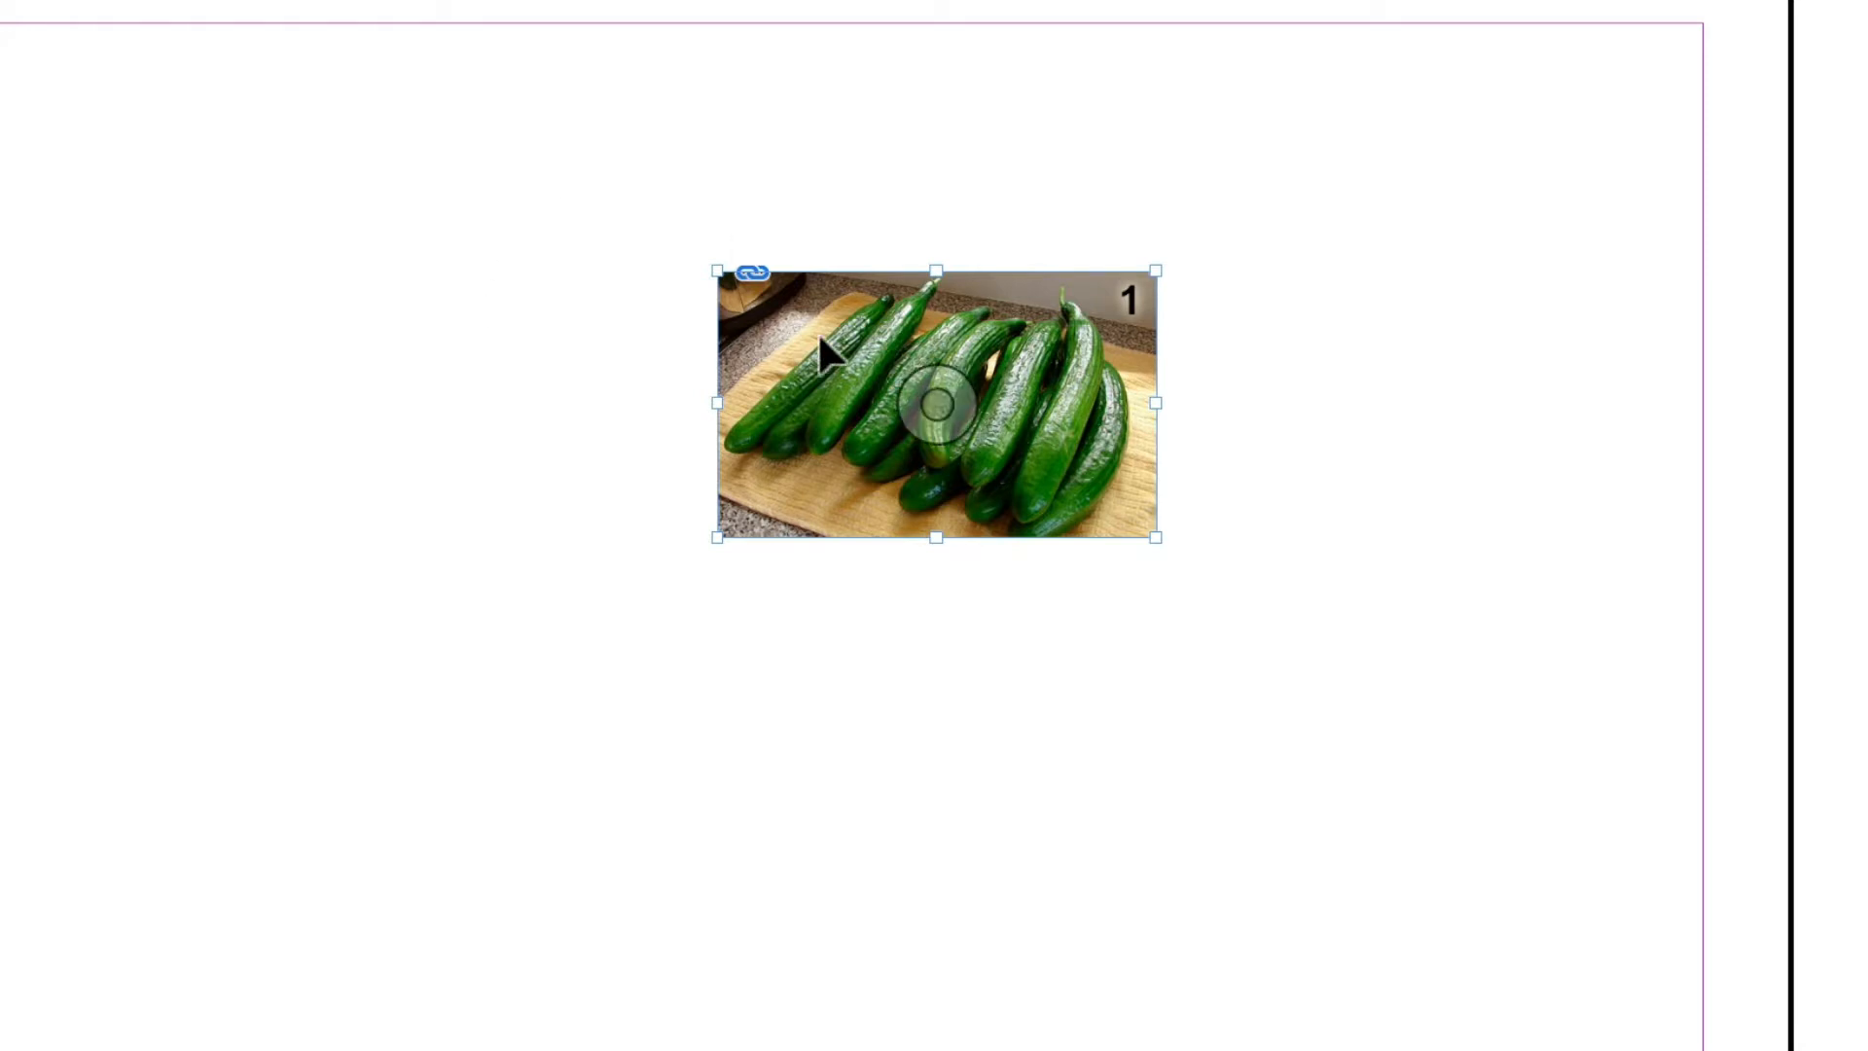
drag(819, 338, 408, 226)
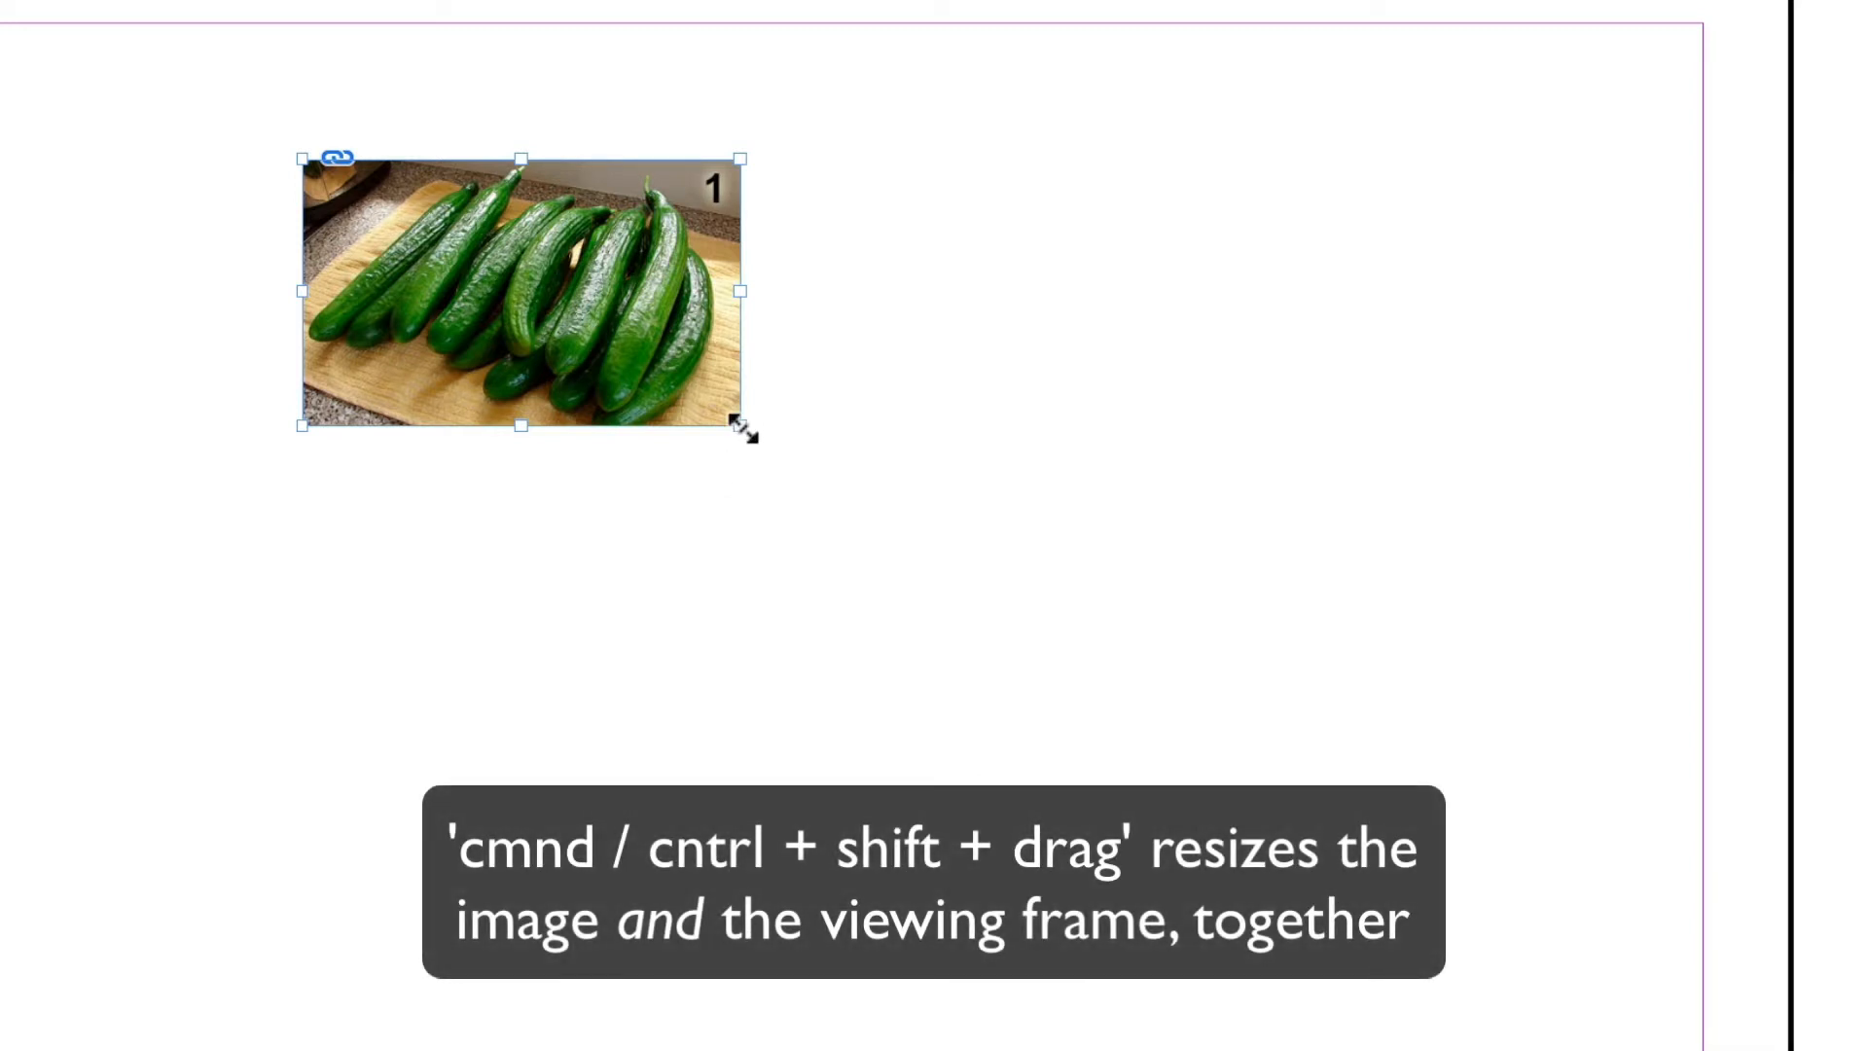
drag(740, 425, 1426, 942)
drag(731, 399, 661, 358)
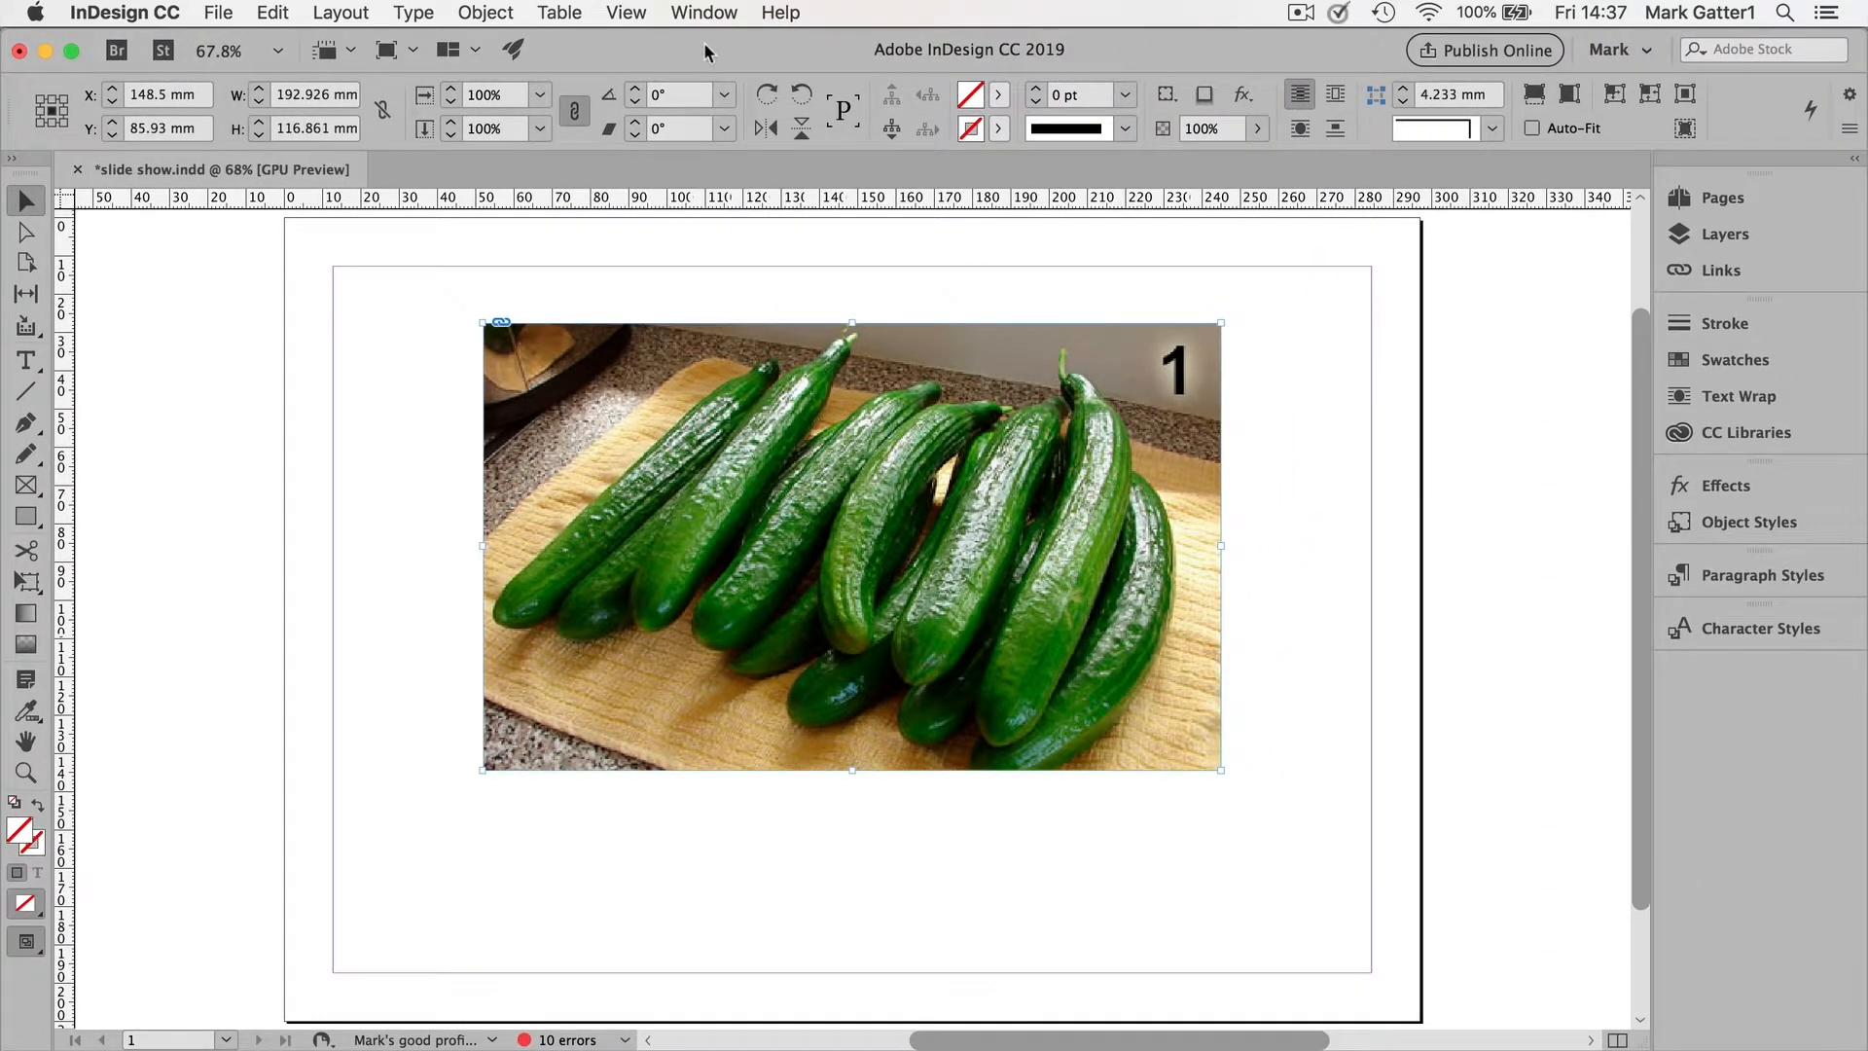
Step: Convert the selected stack into a multi-state object with a New State from the Object States panel
click(702, 13)
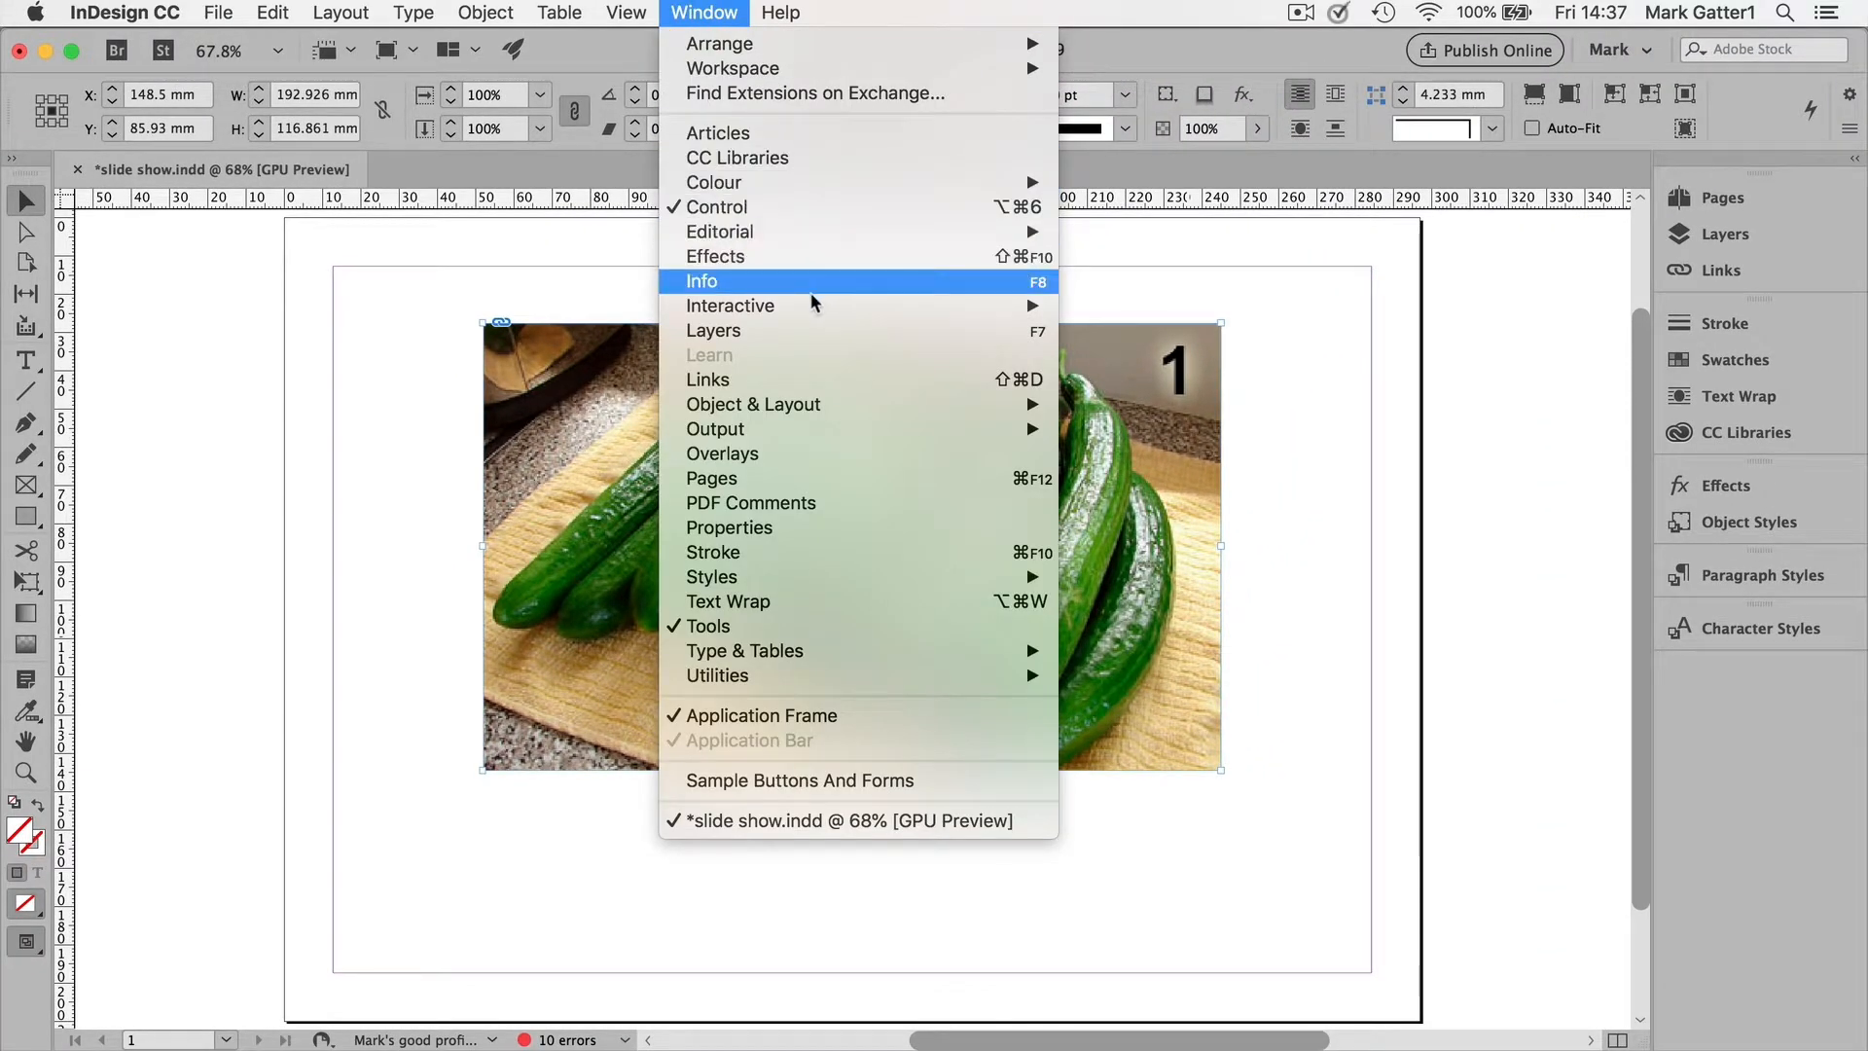
mouse_move(792, 305)
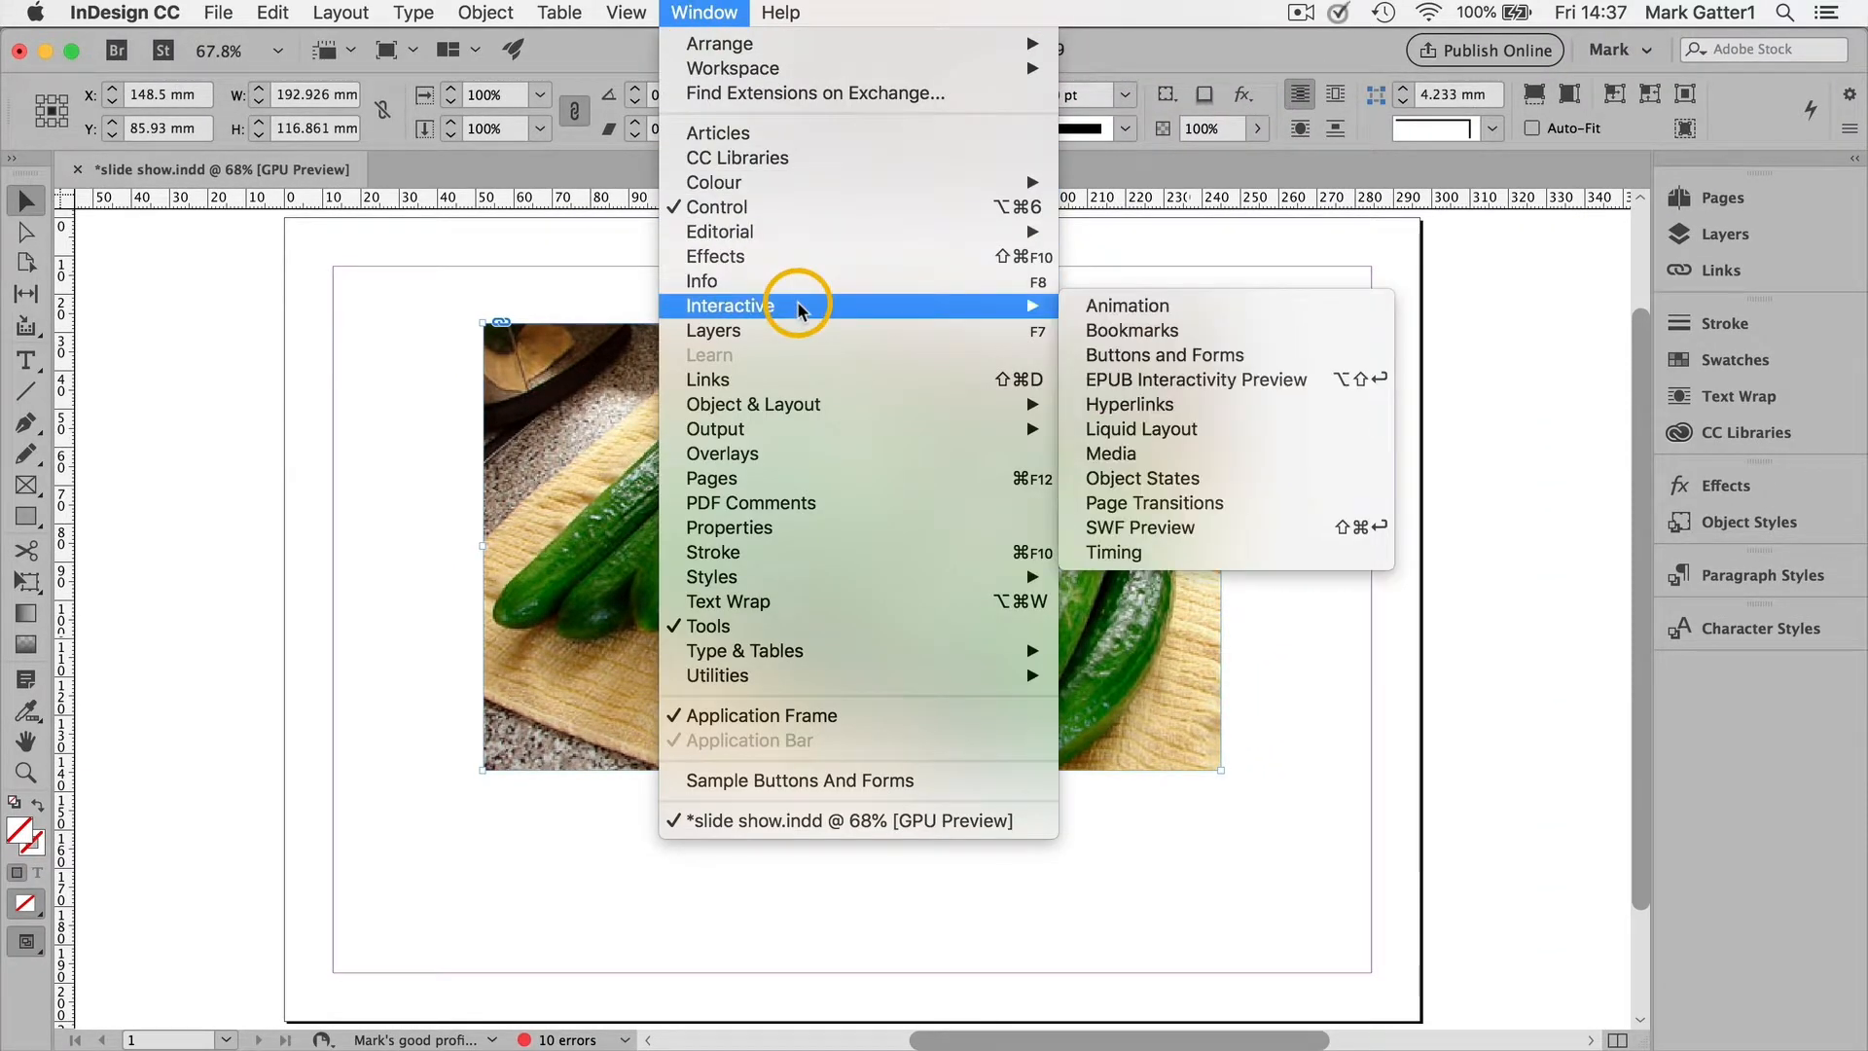
click(1157, 483)
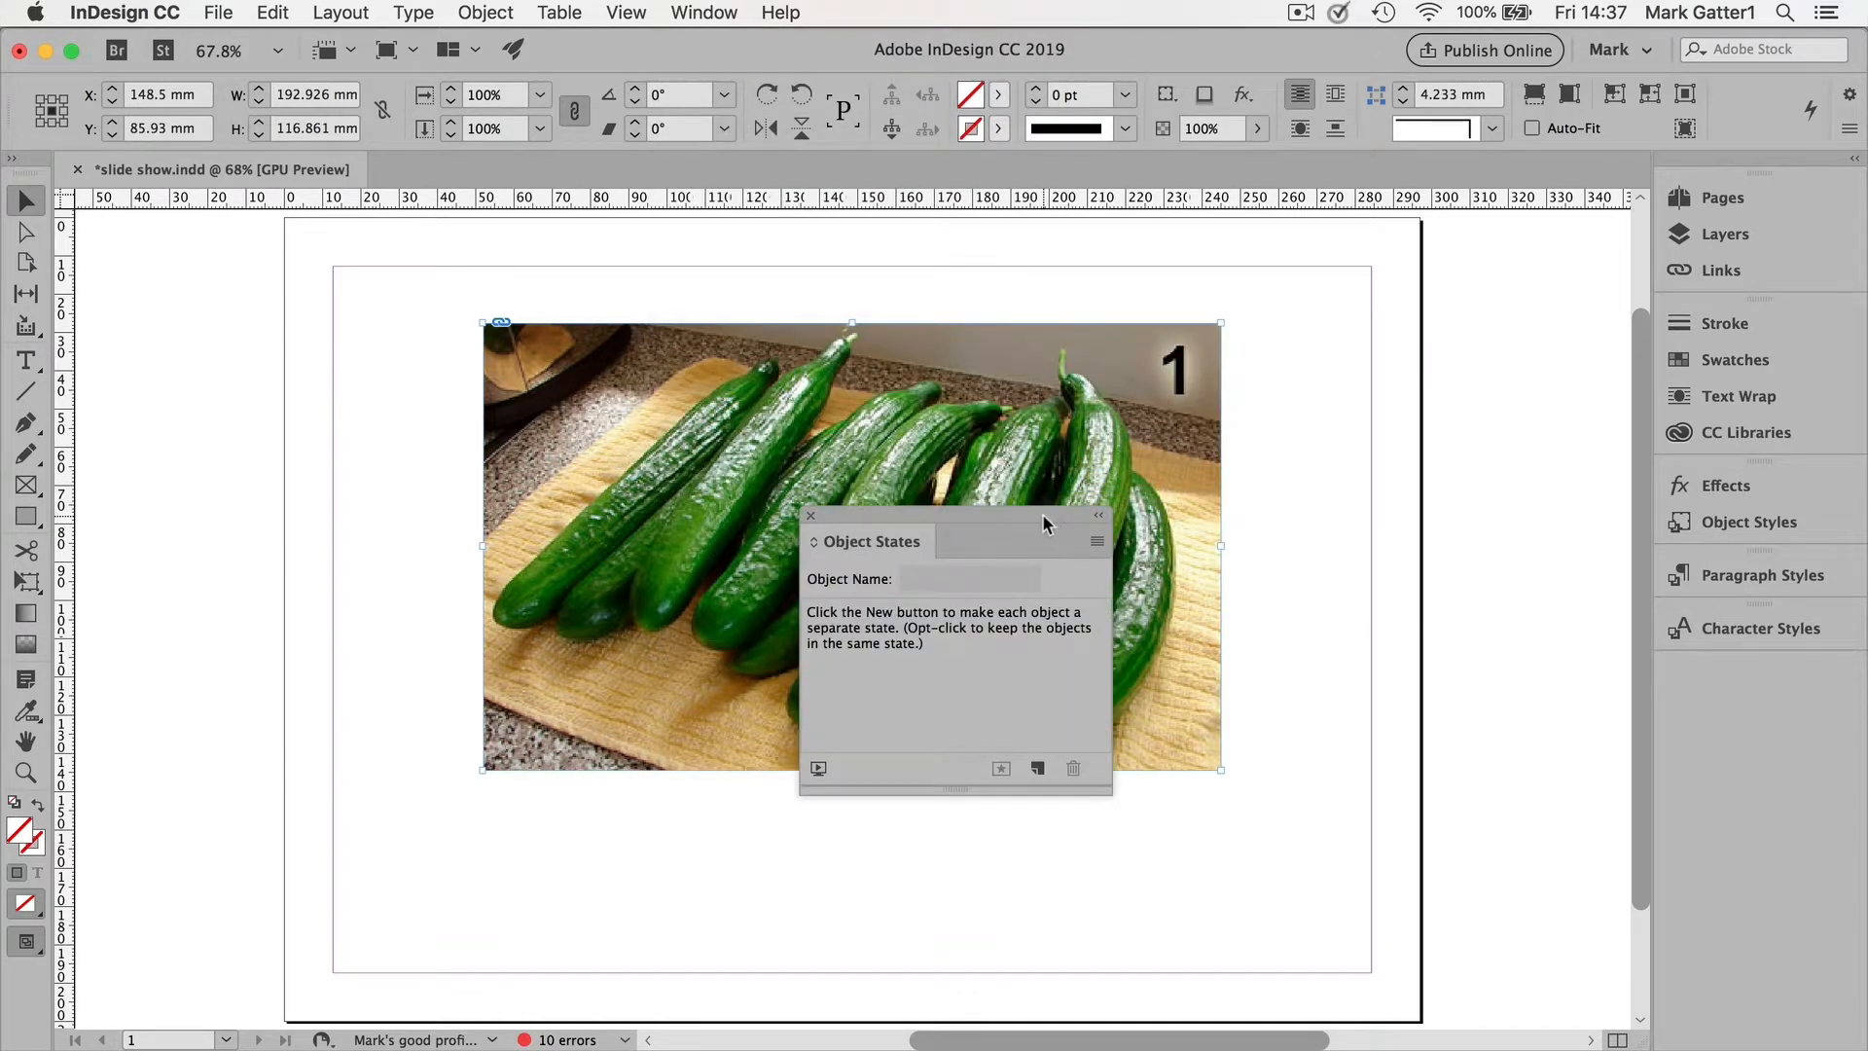
drag(1041, 514, 395, 416)
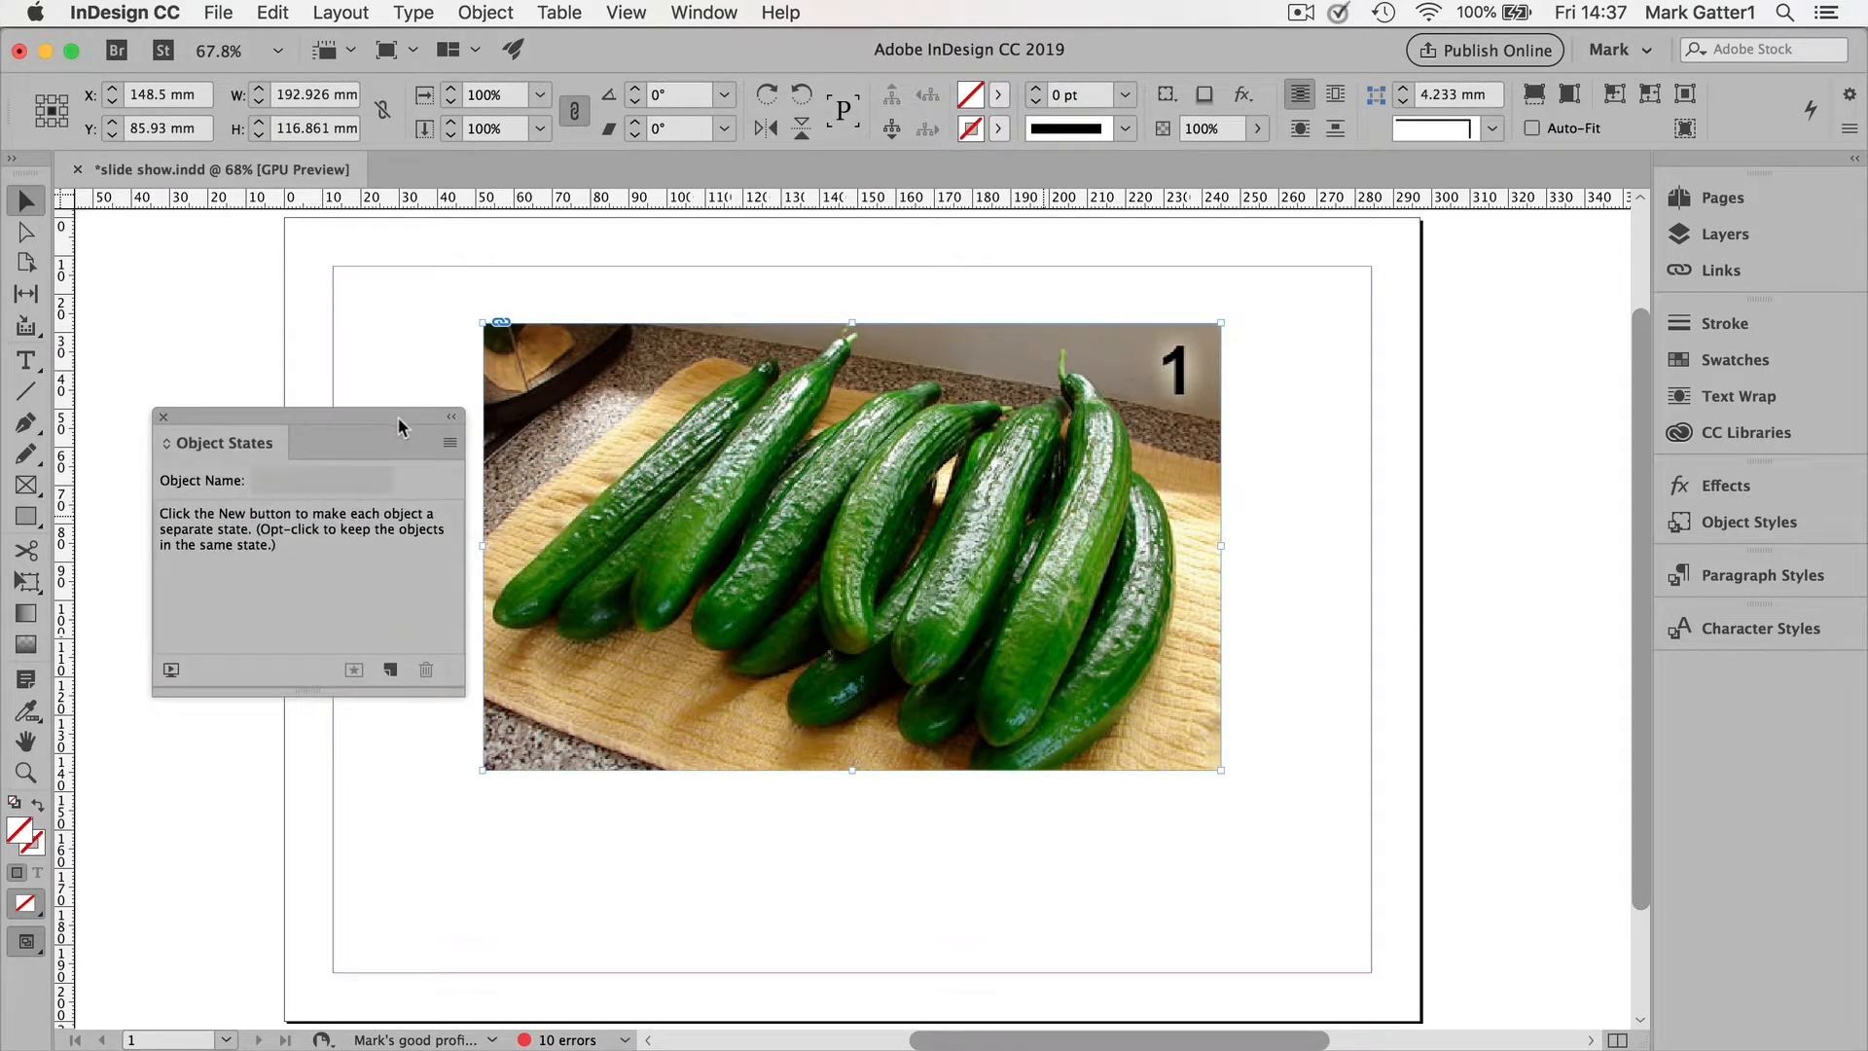
click(448, 444)
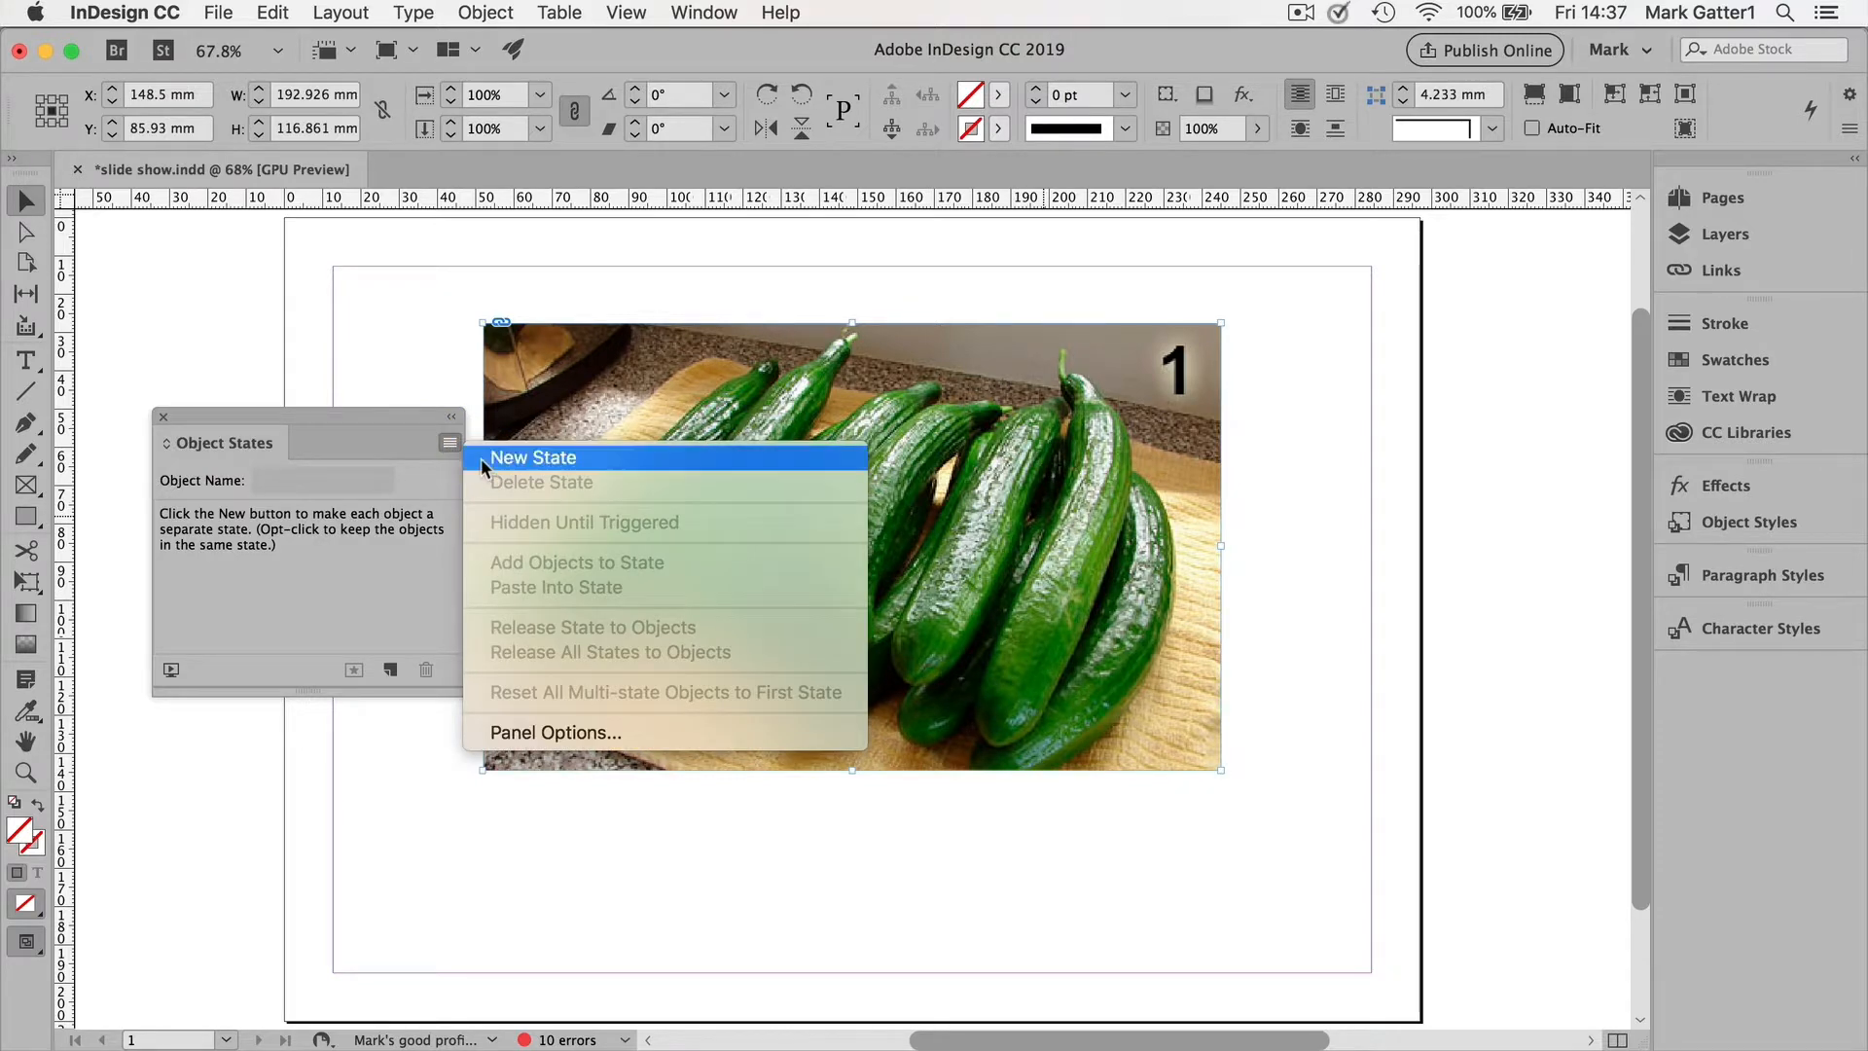
click(480, 458)
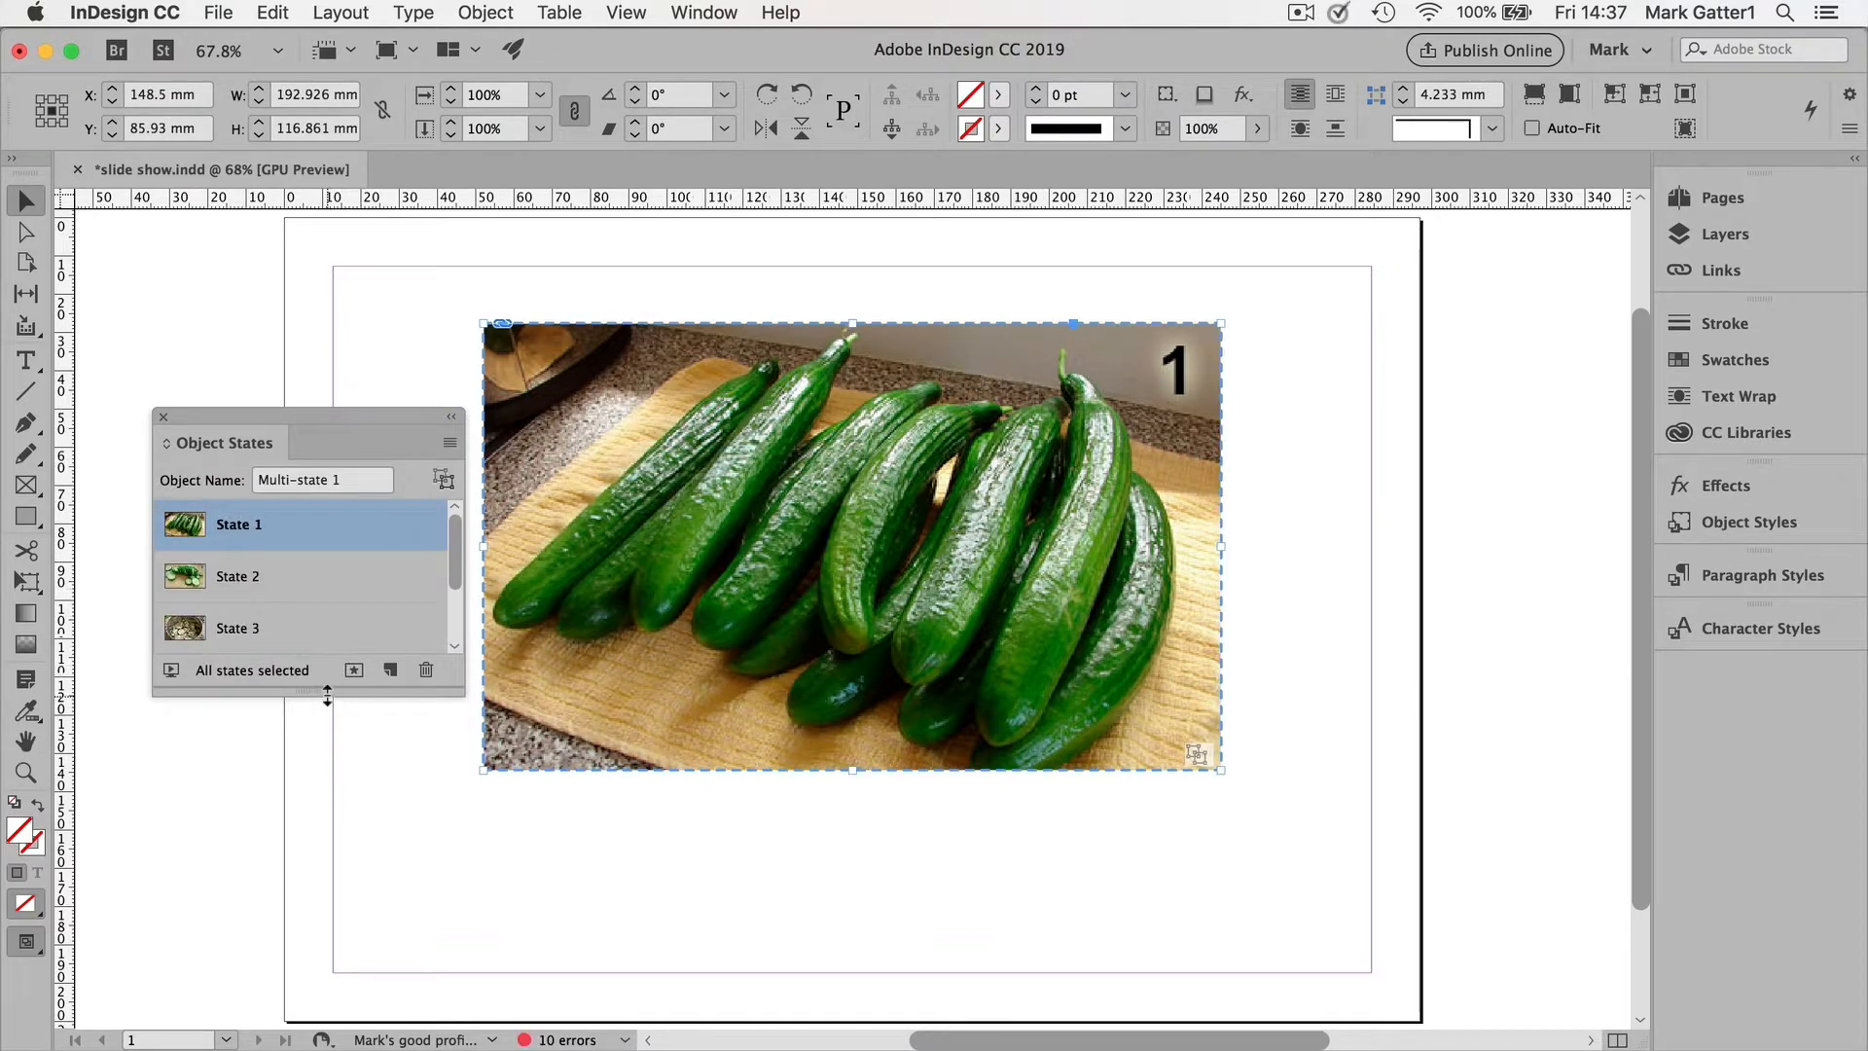
drag(329, 704, 349, 846)
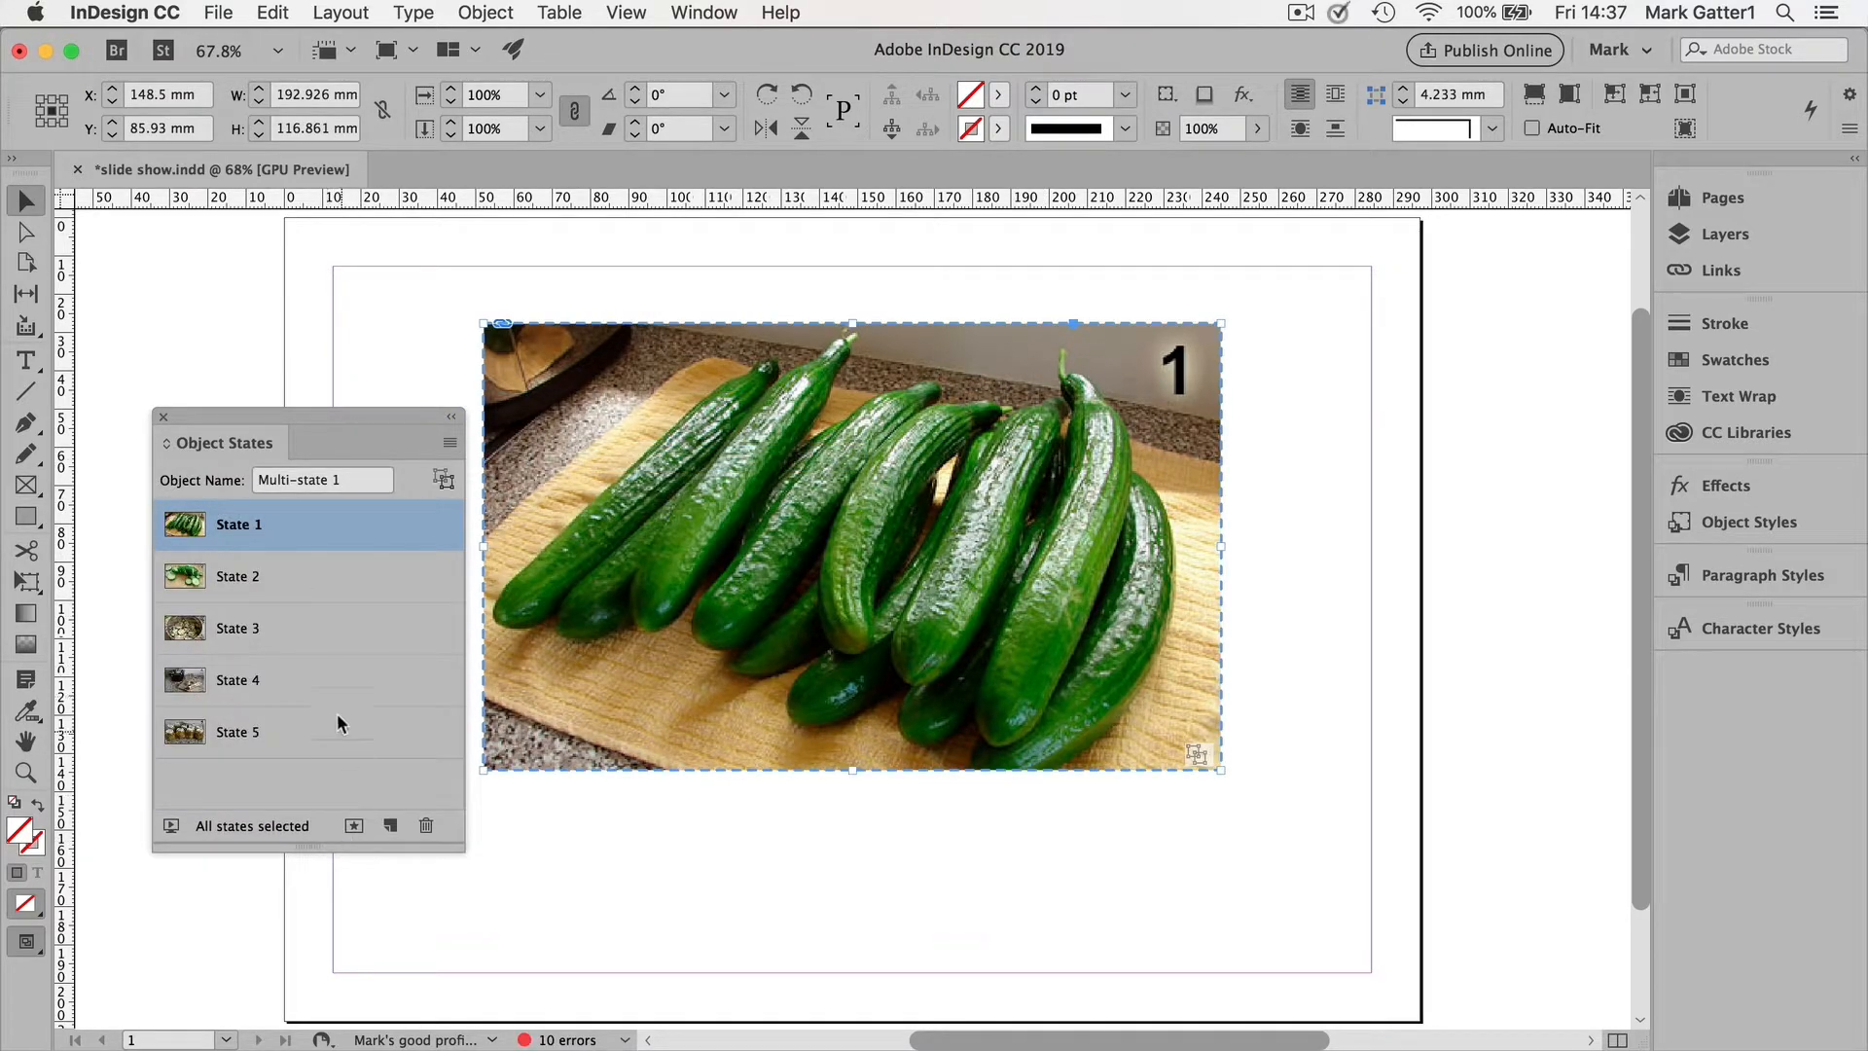
Step: Name the multi-state object Cucumbers and deselect it
click(350, 477)
text(Cucumbers)
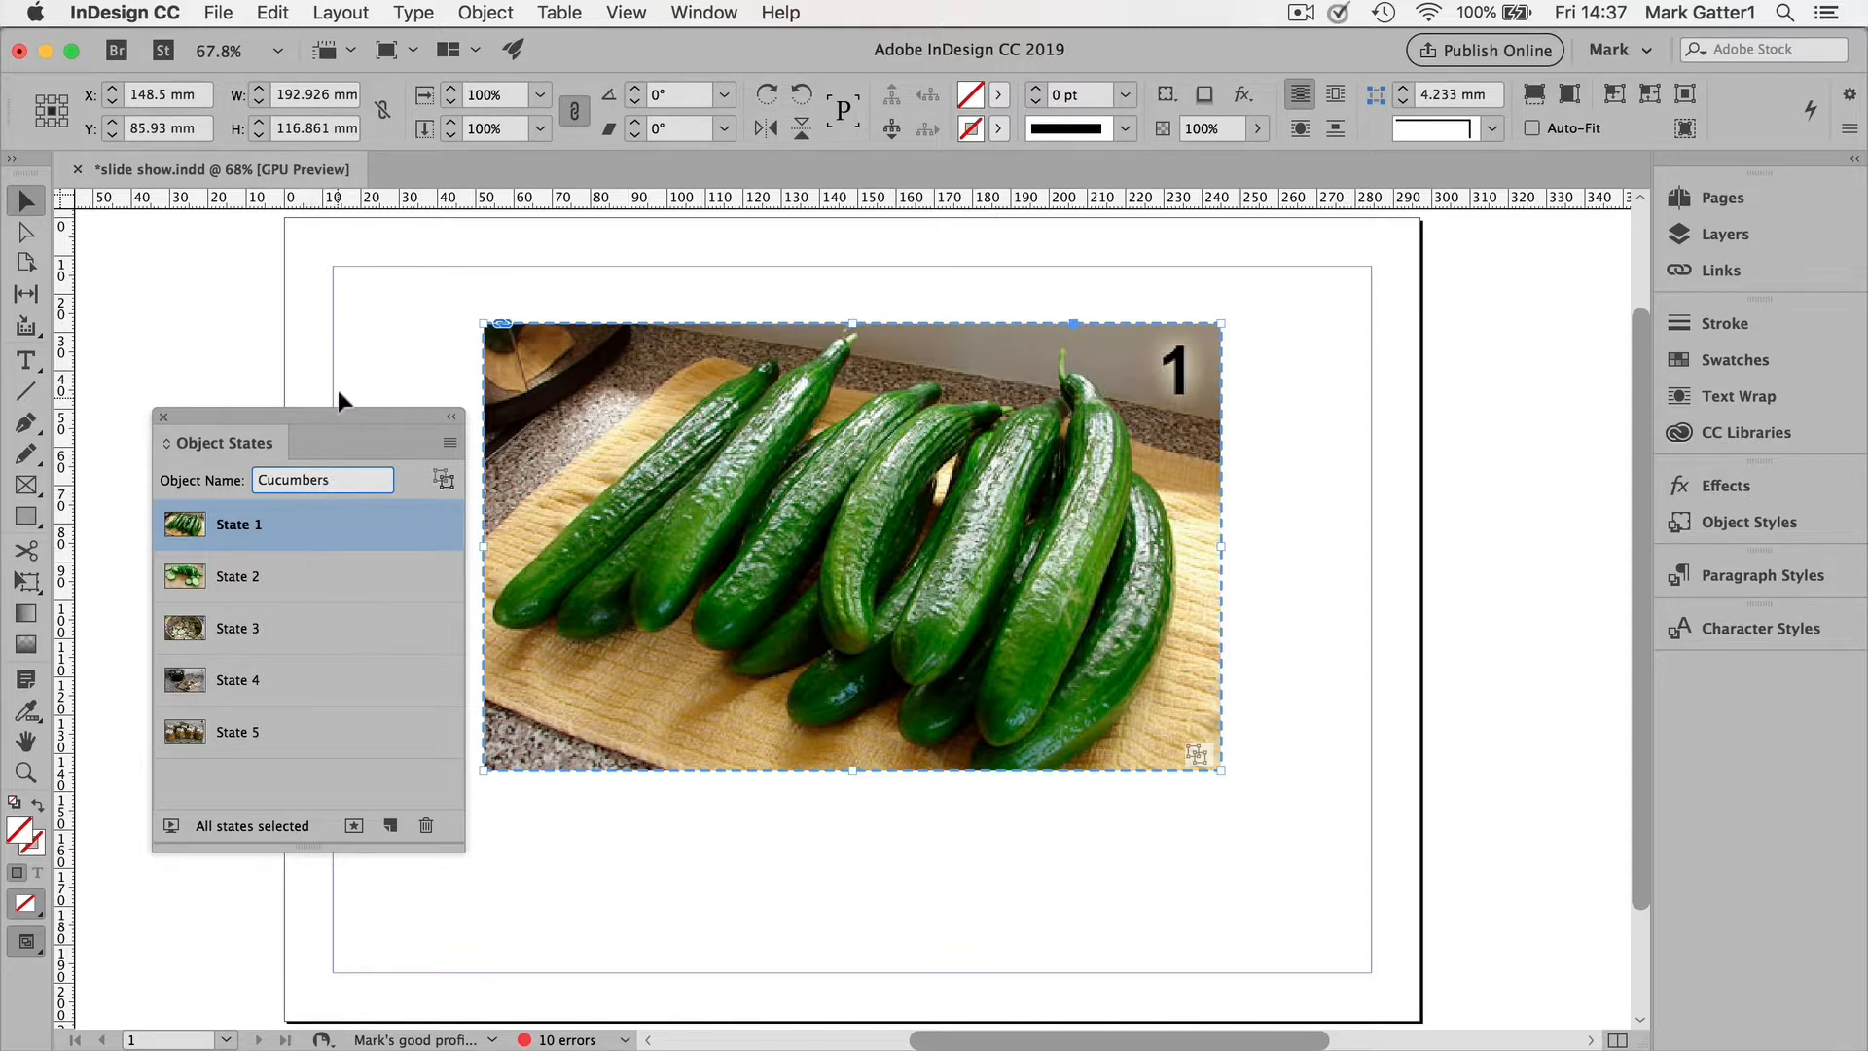
click(350, 362)
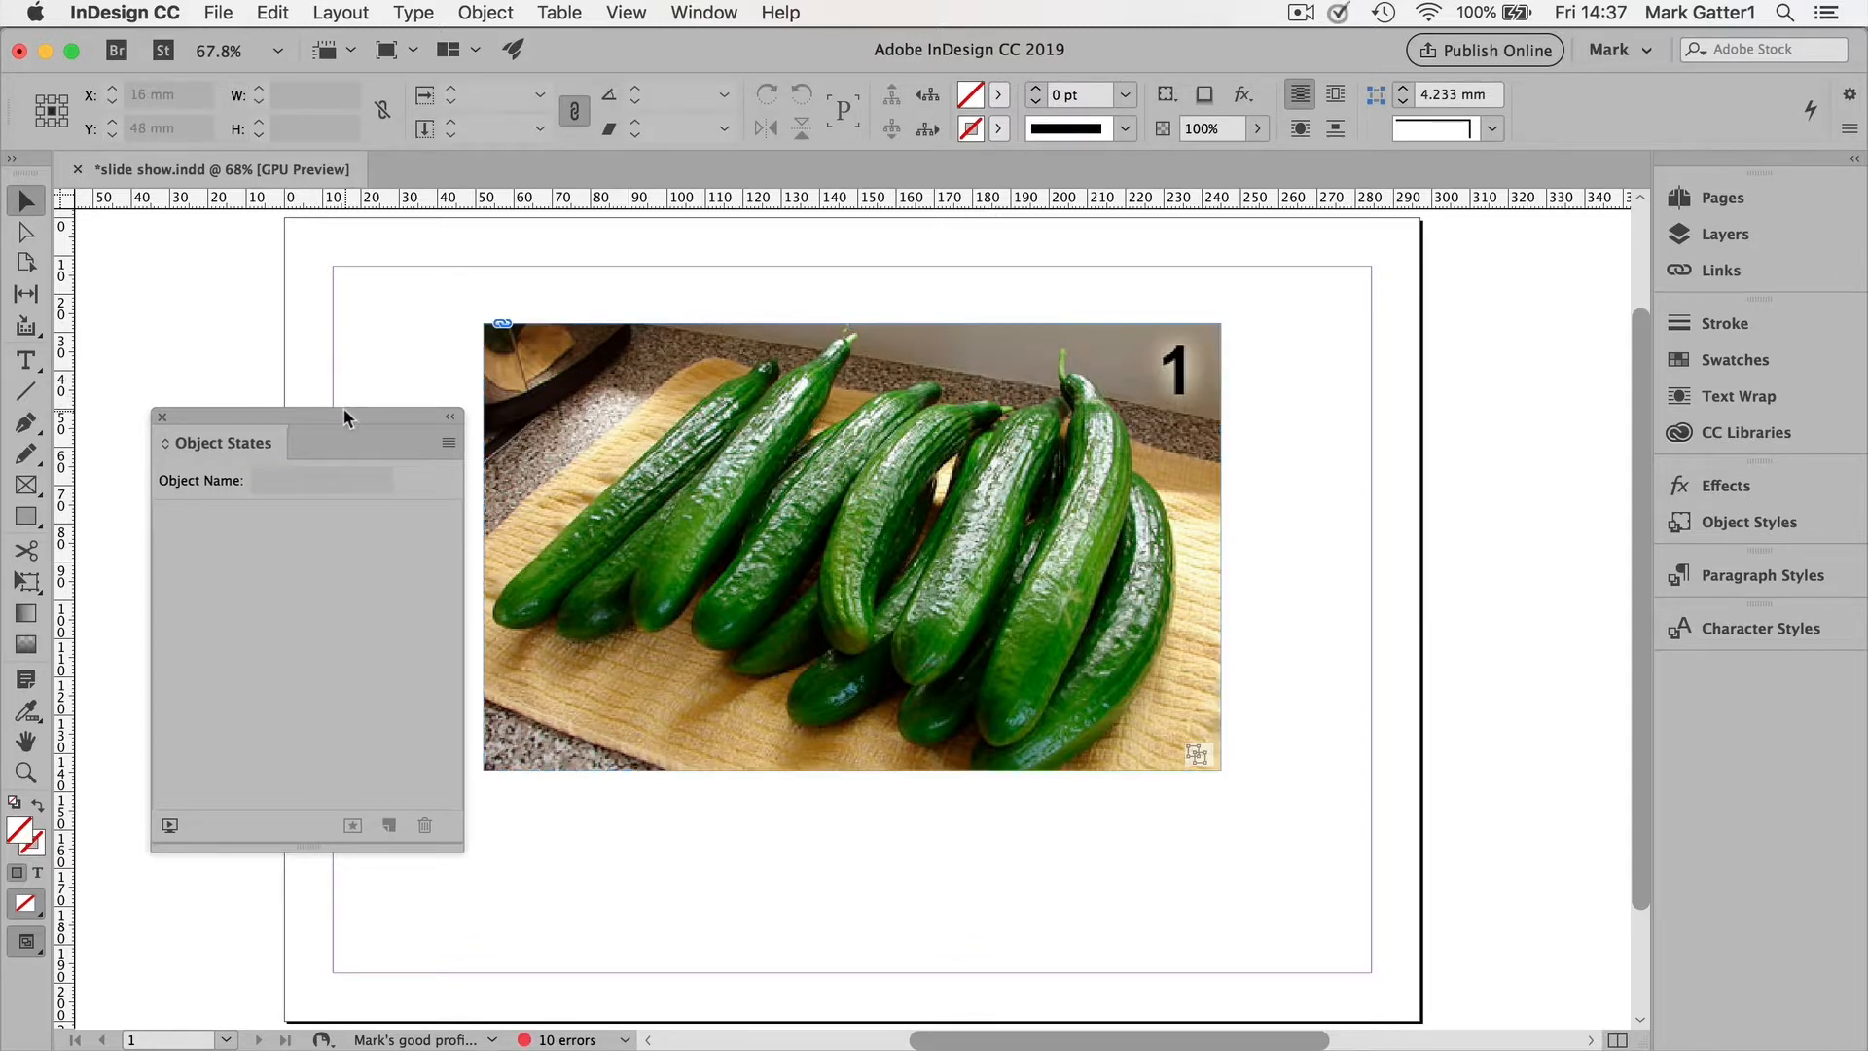
drag(342, 409, 312, 337)
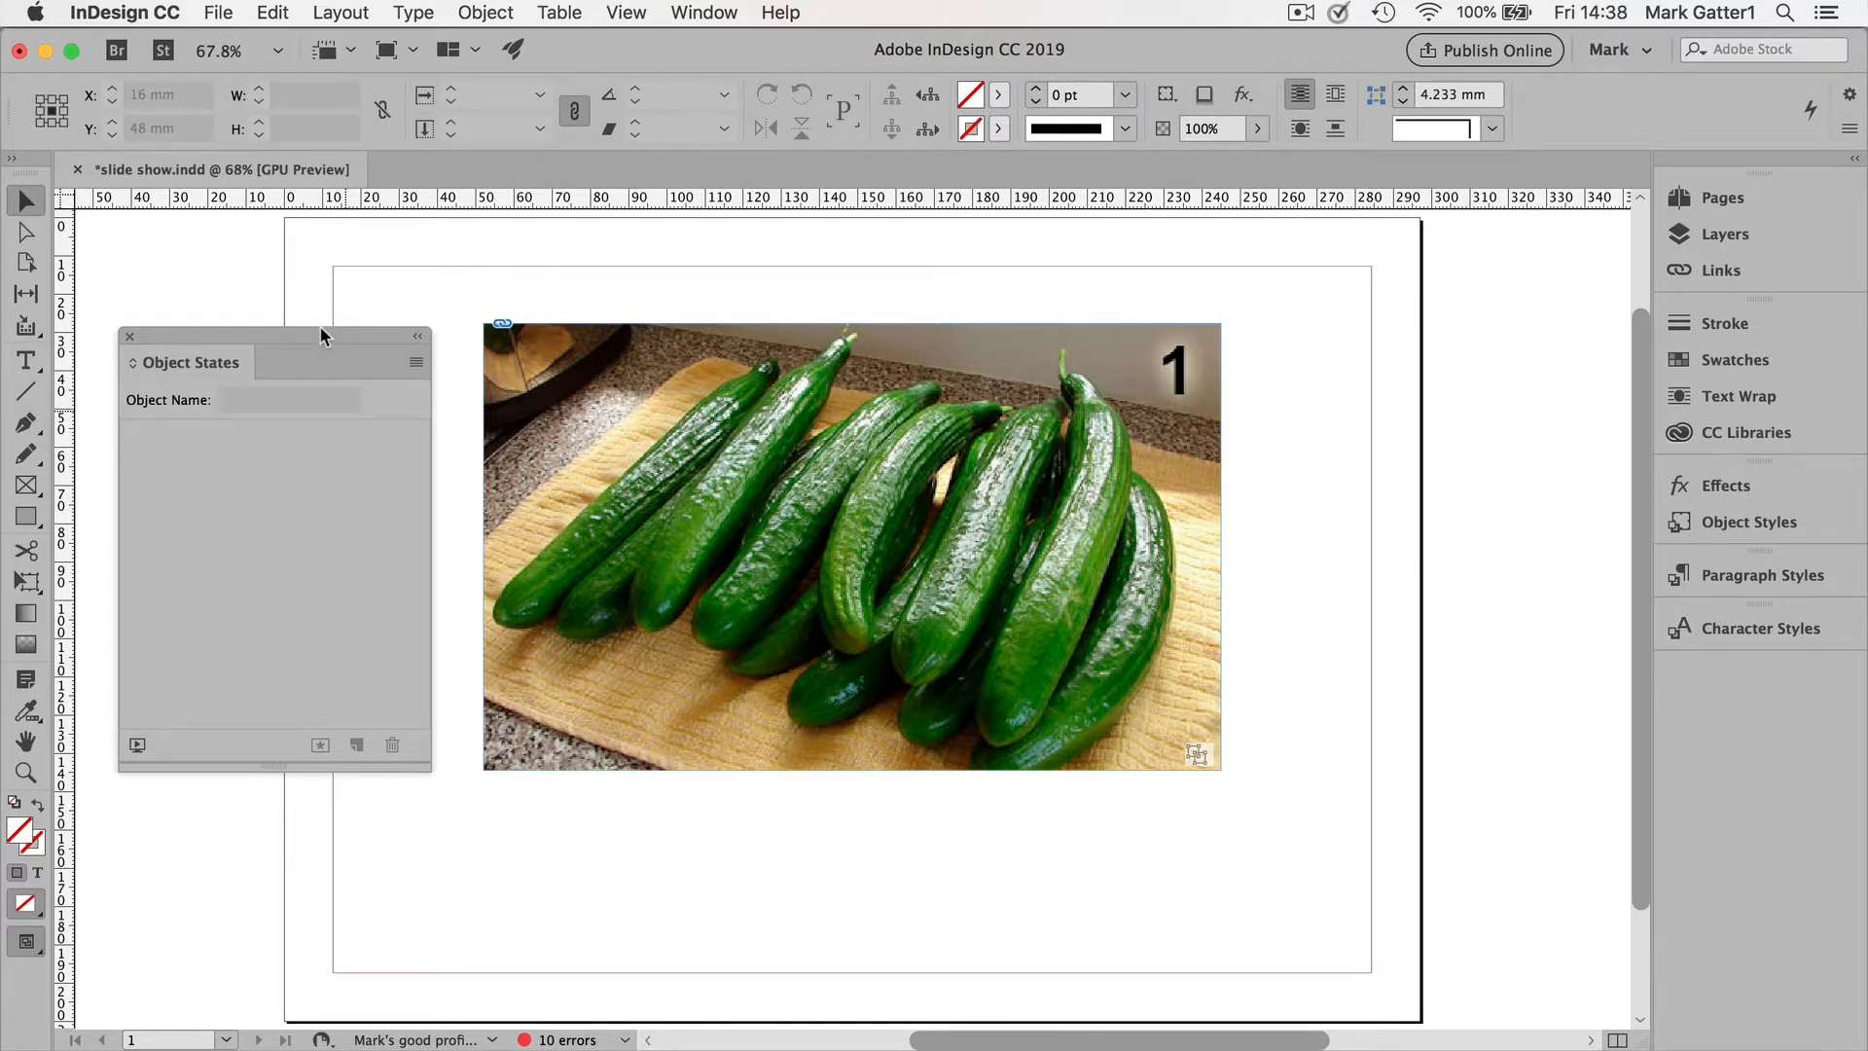
Step: Open the Buttons and Forms panel and load the Sample Buttons And Forms library from its panel menu
click(701, 11)
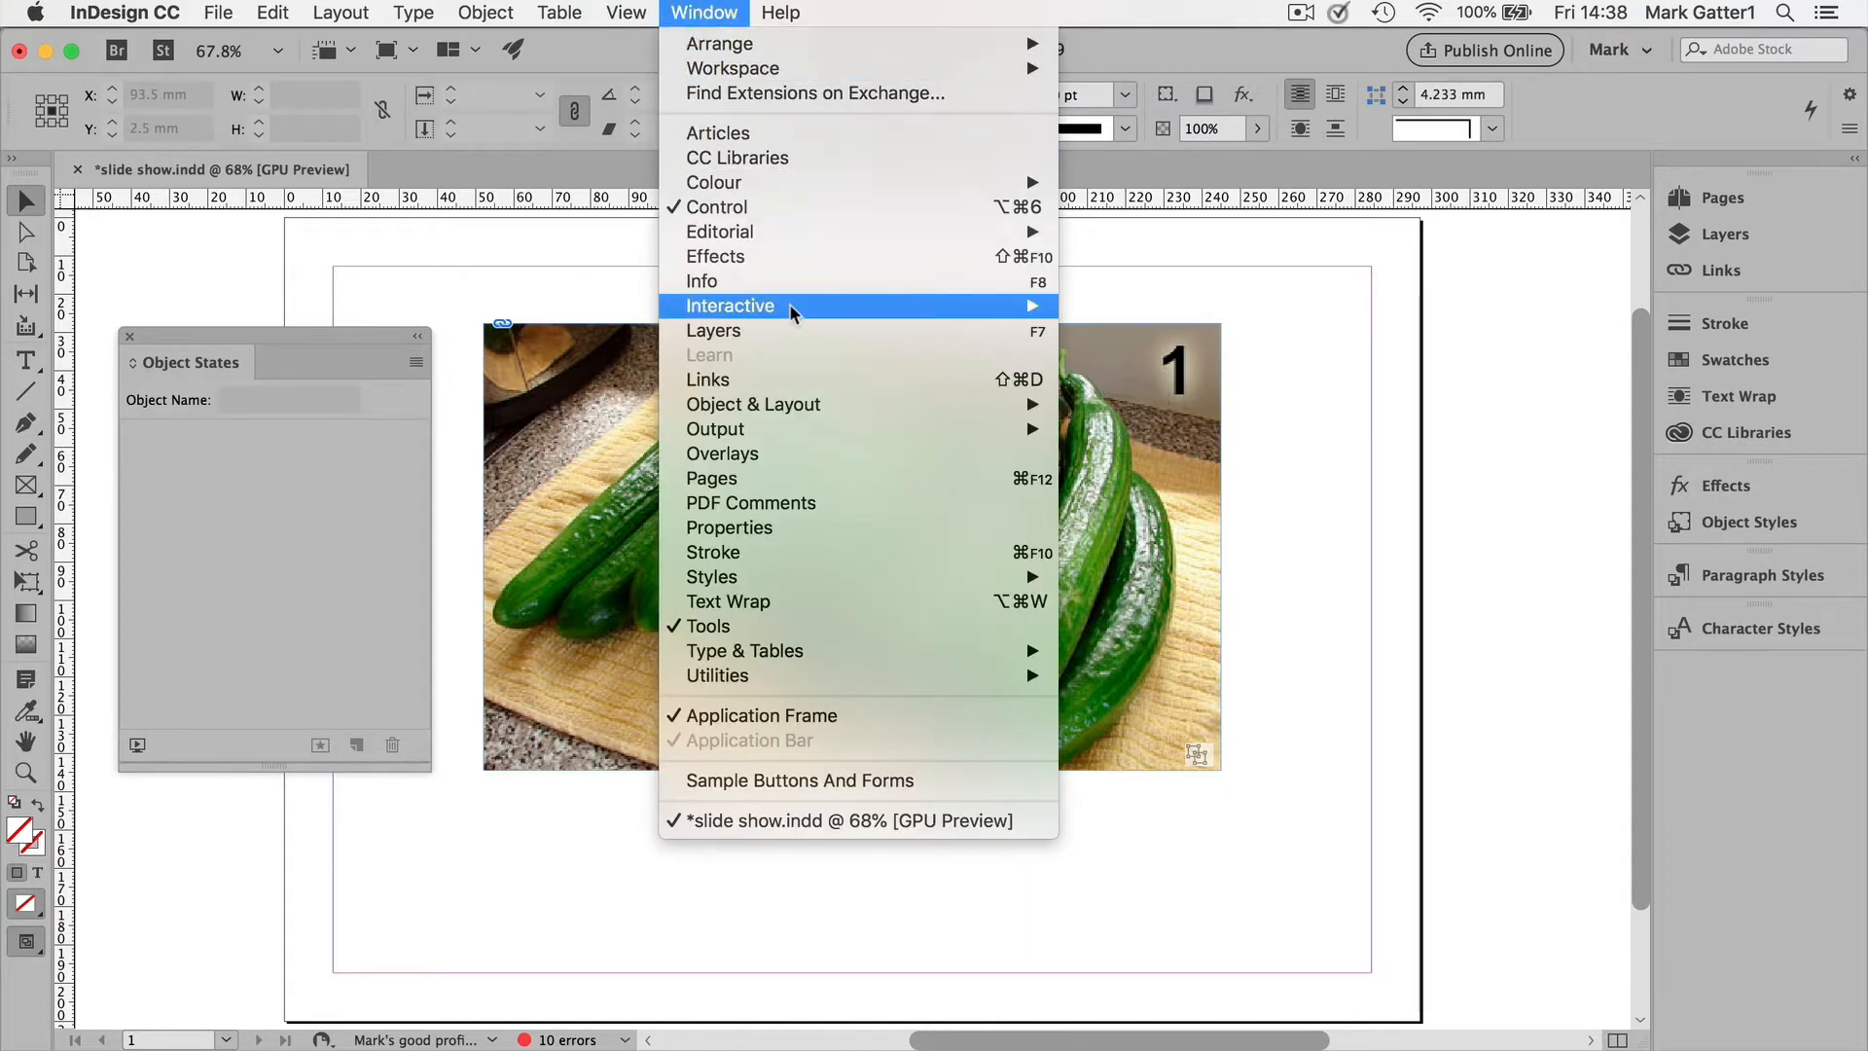
mouse_move(792, 305)
click(1116, 356)
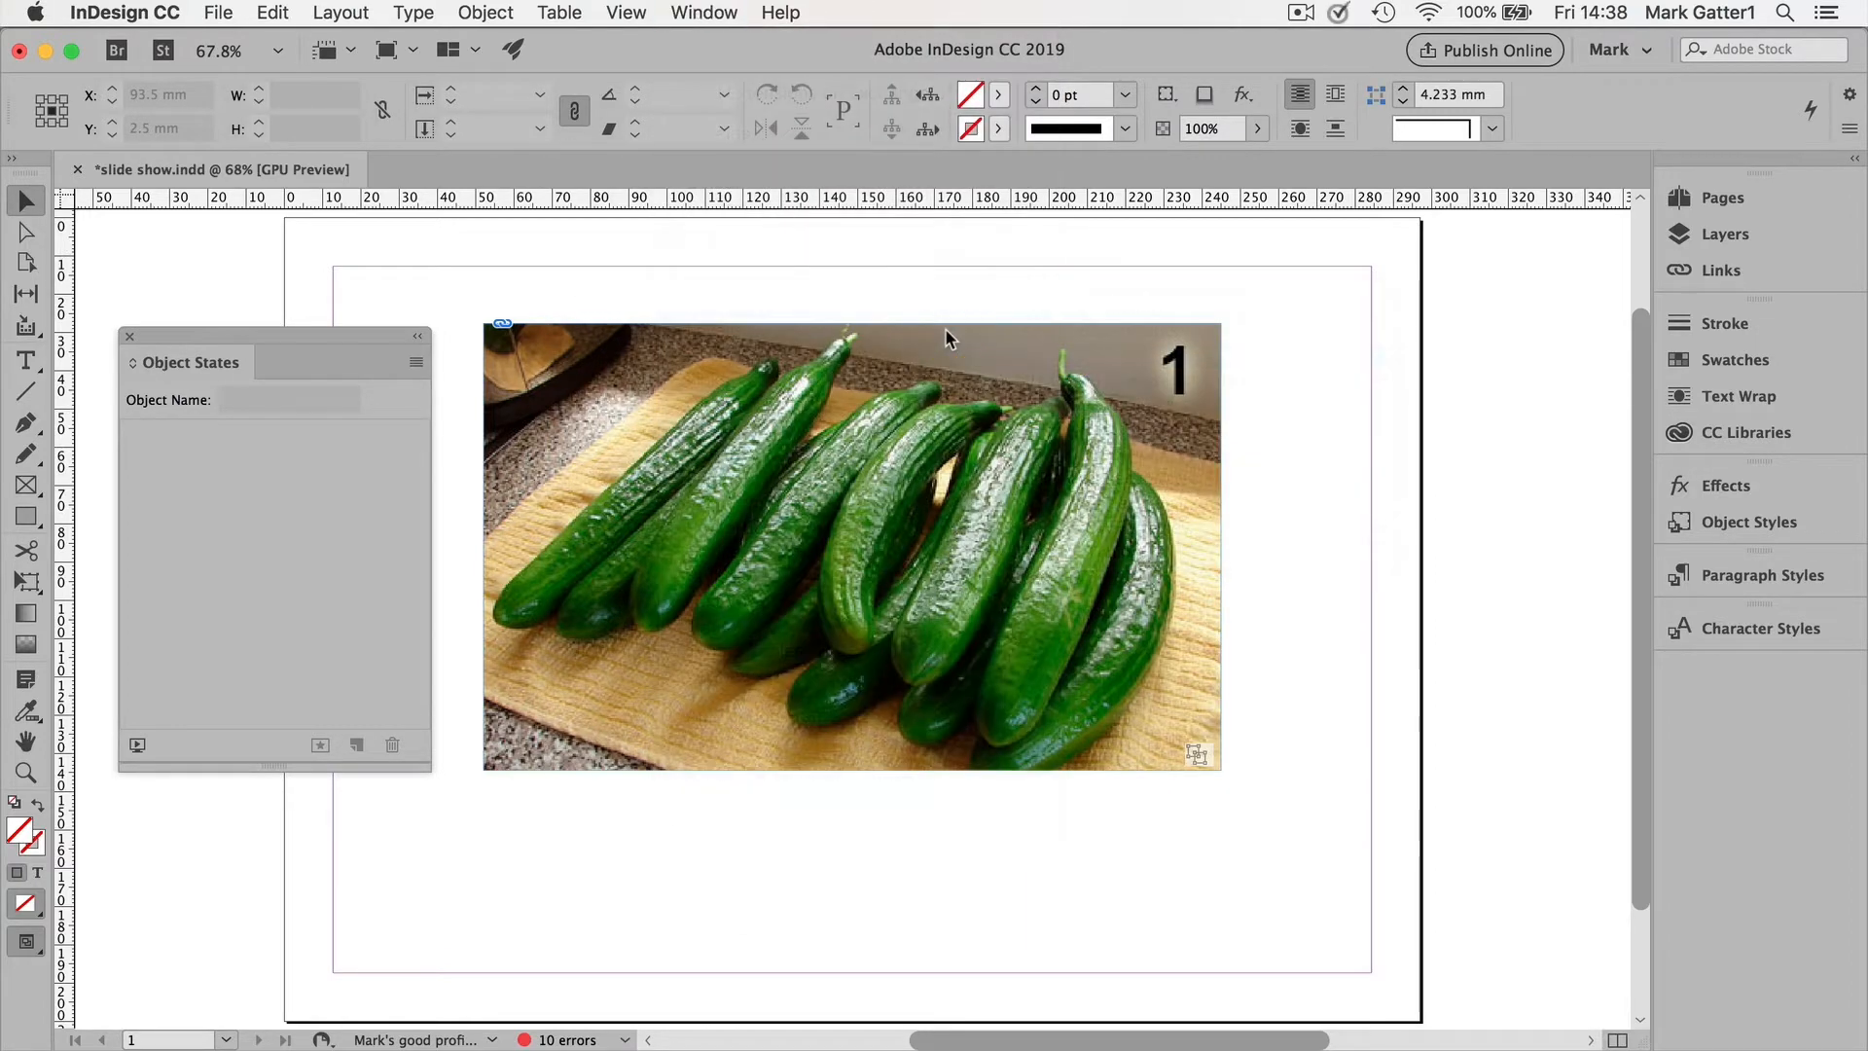
drag(907, 420, 261, 469)
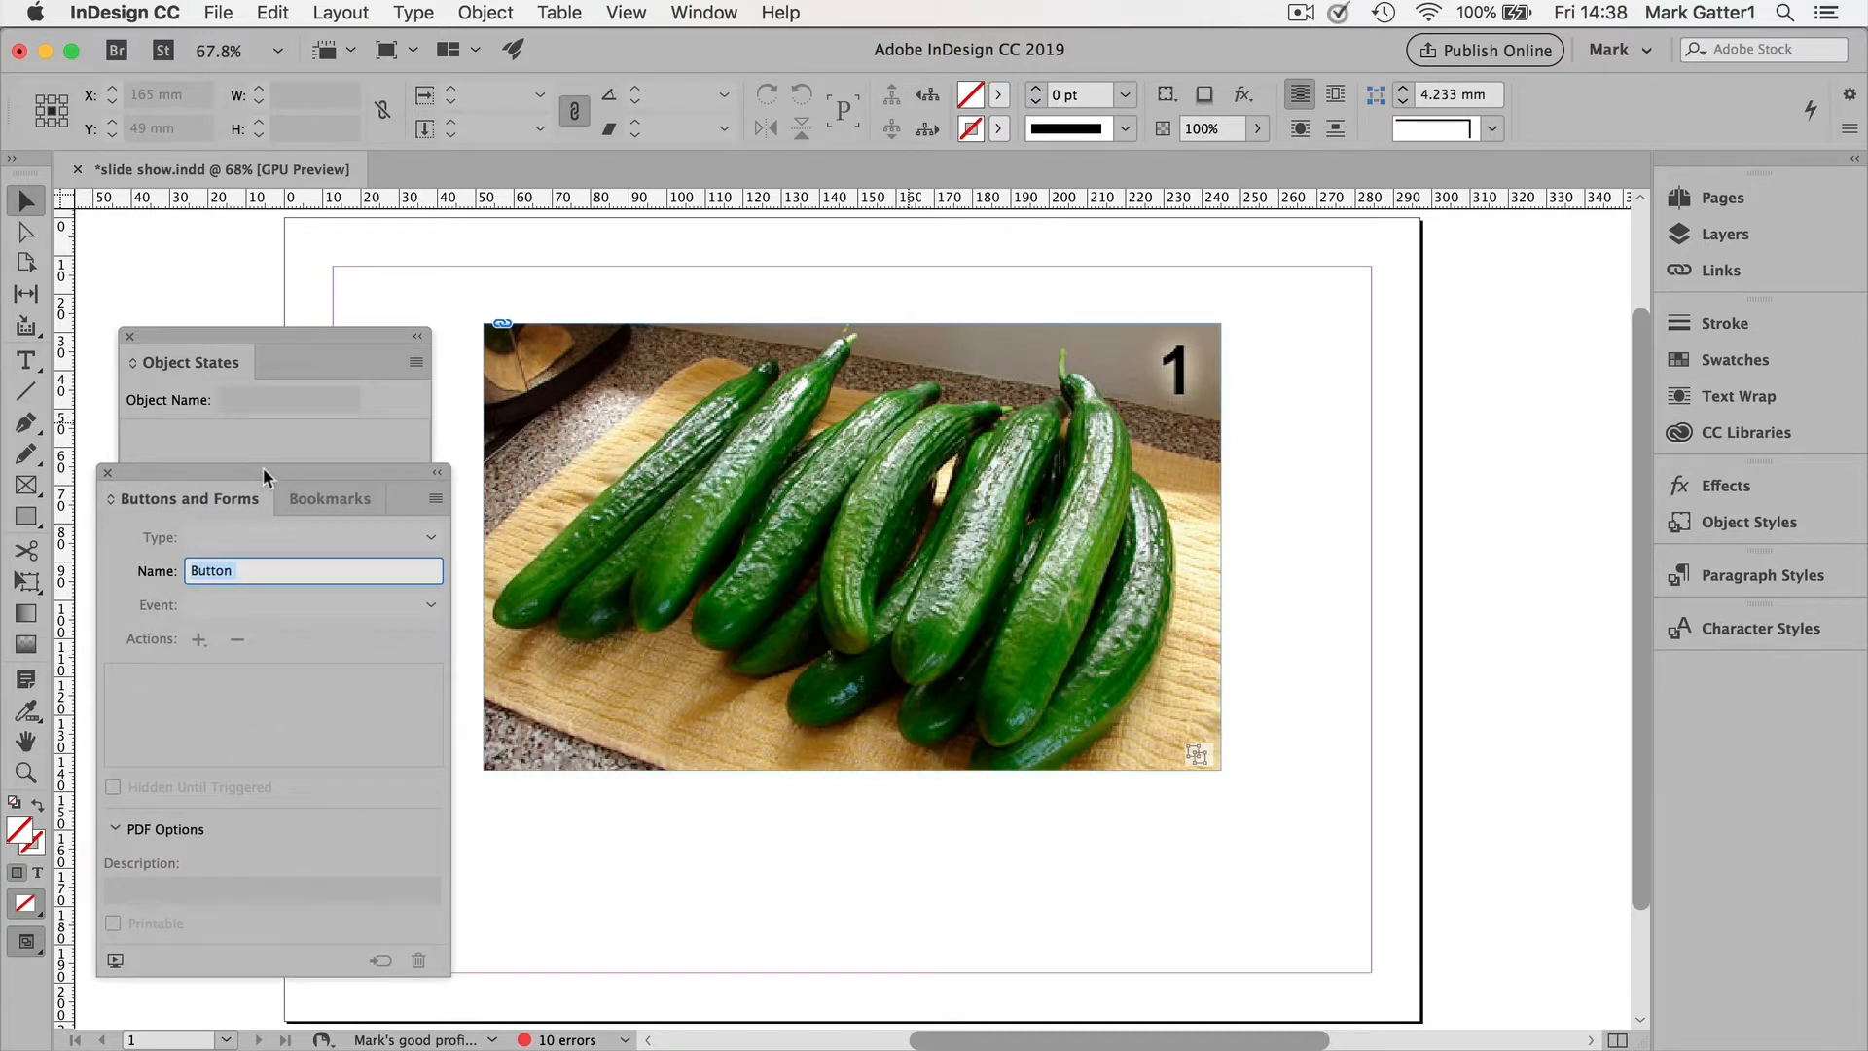
click(428, 499)
click(481, 510)
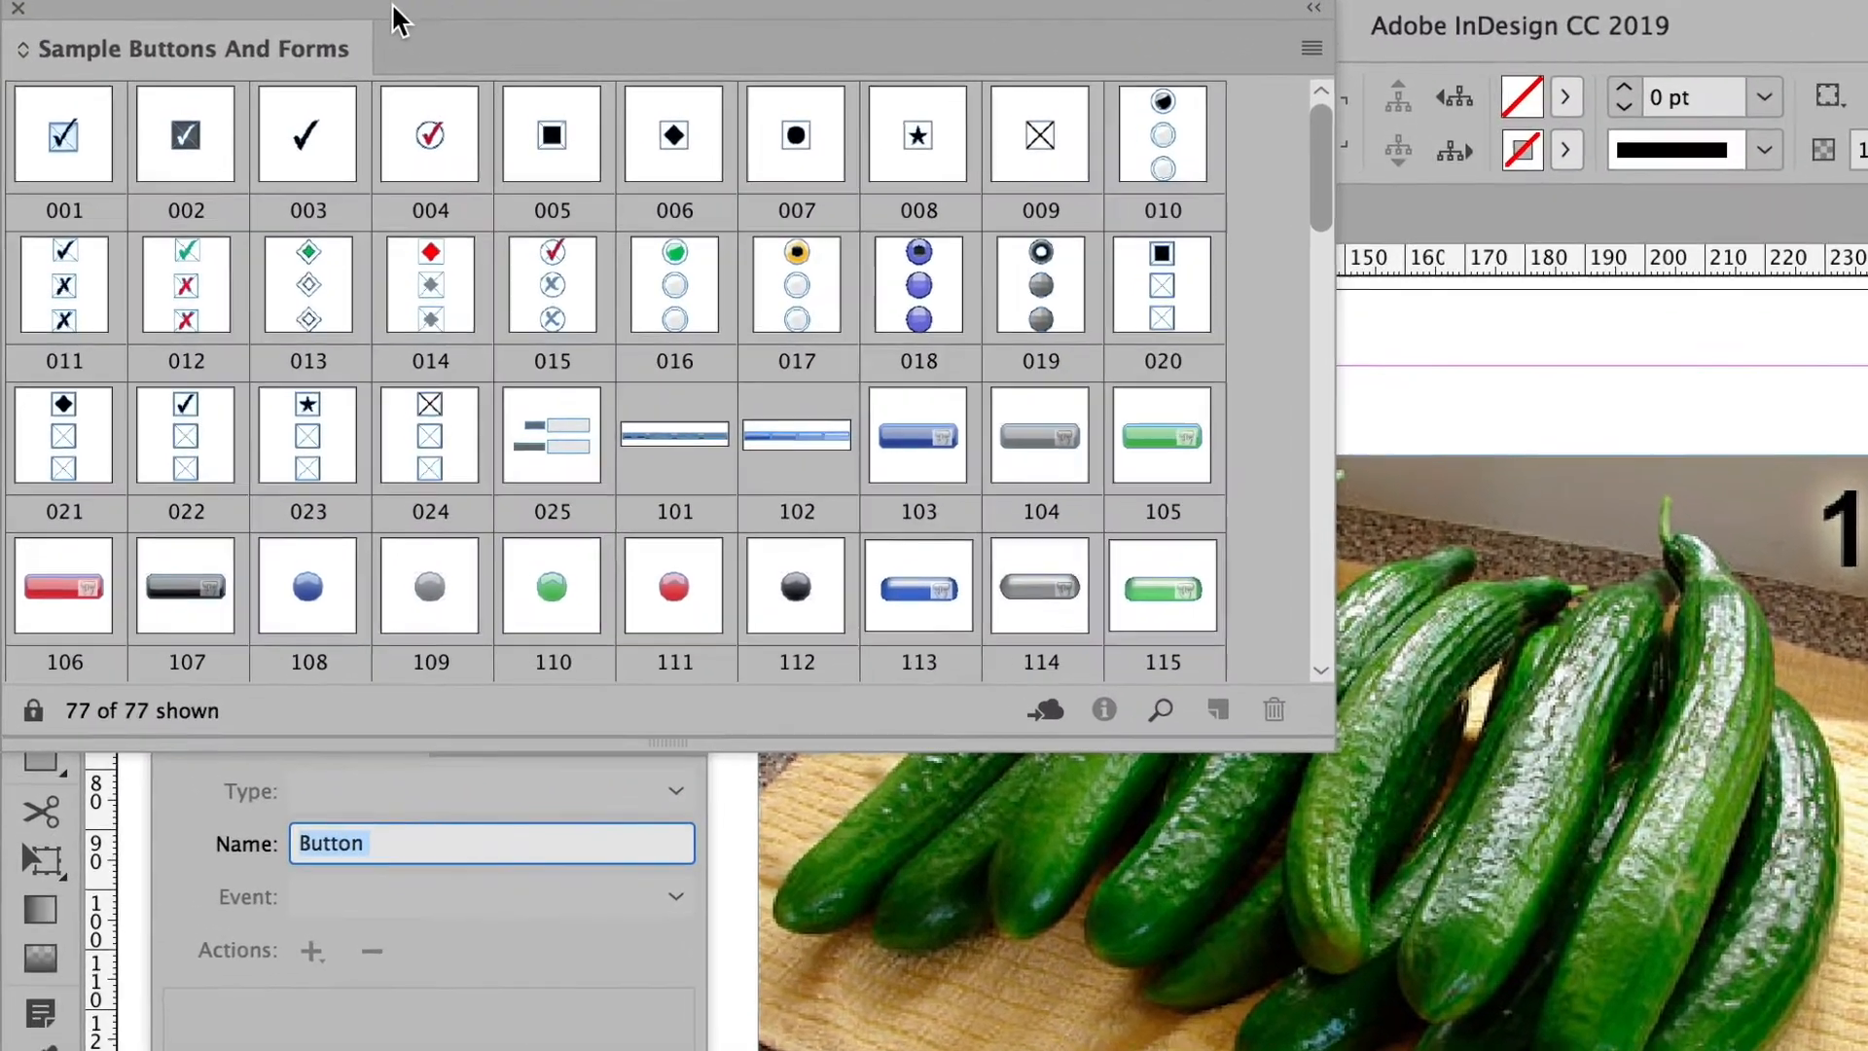
drag(247, 36, 344, 94)
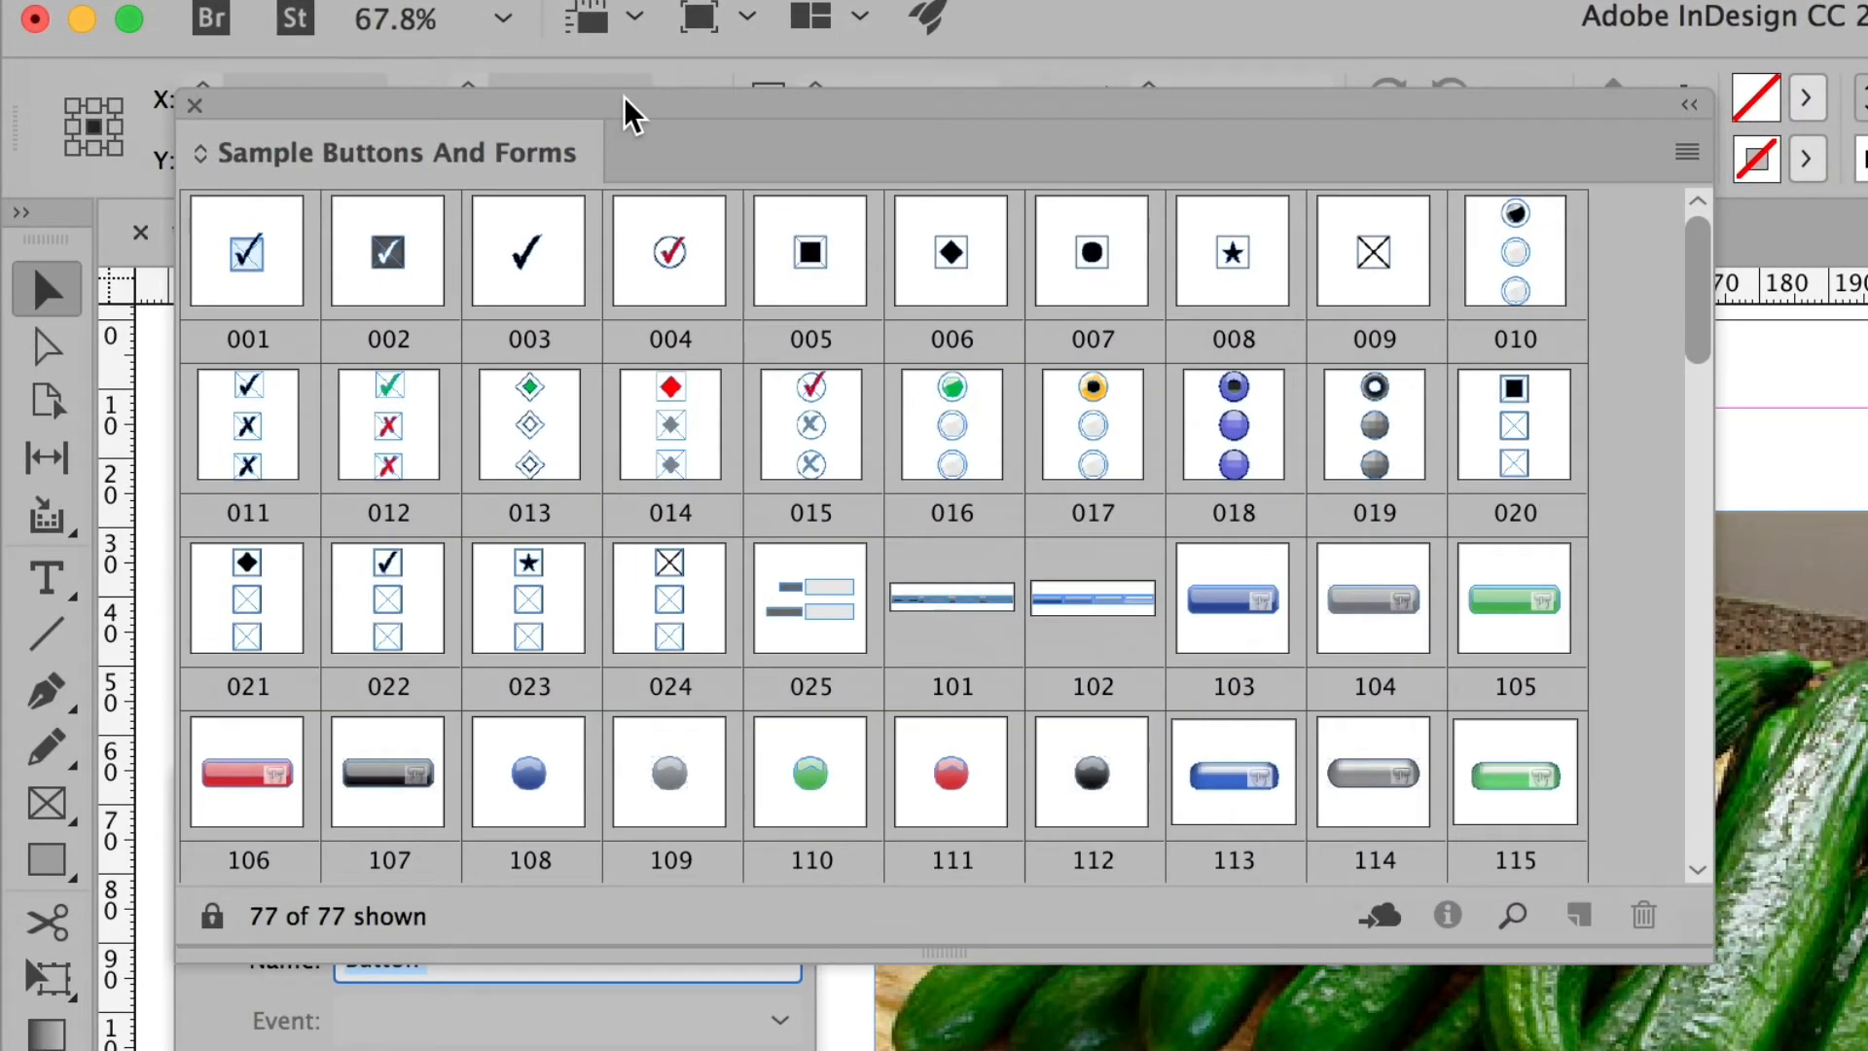